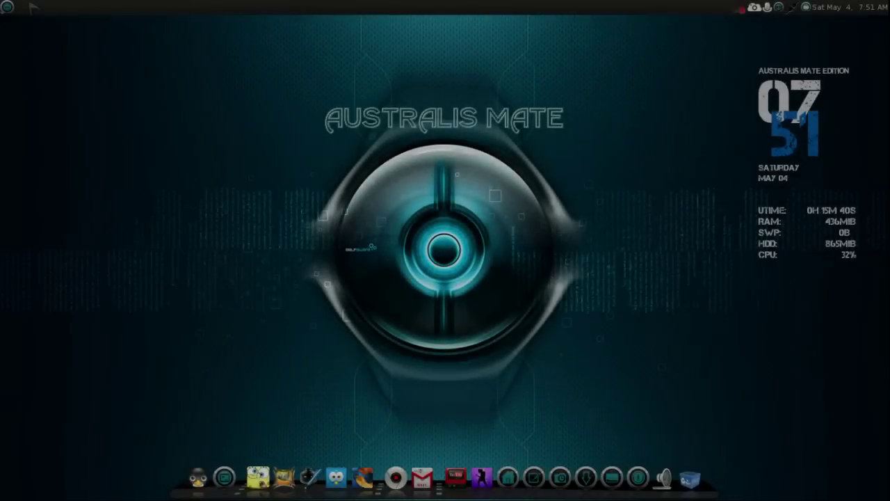
pyautogui.click(6, 7)
pyautogui.moveTo(15, 83)
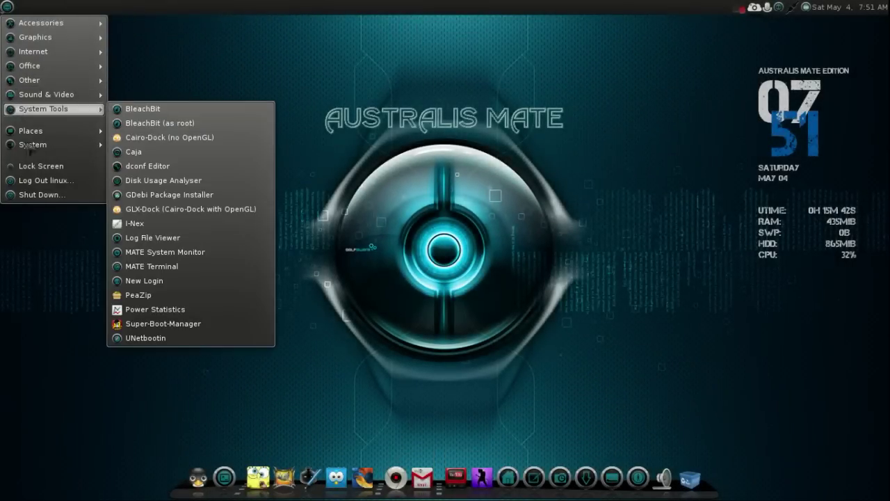
pyautogui.click(102, 268)
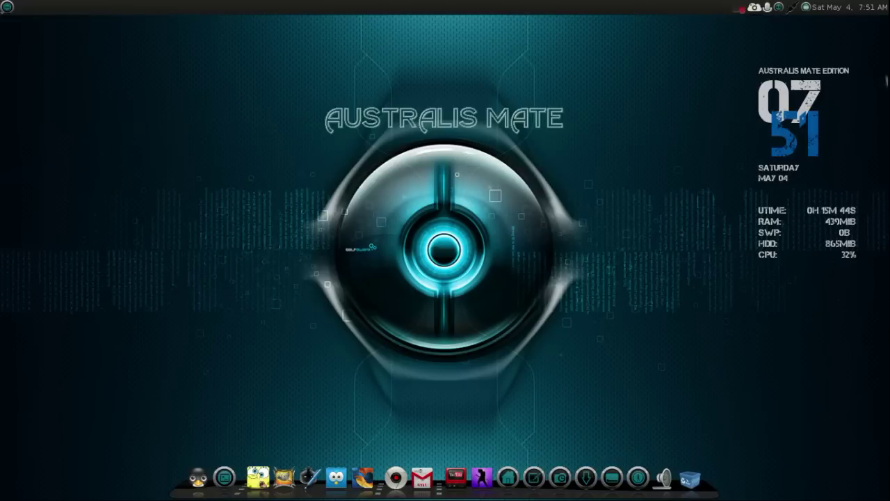
pyautogui.click(7, 7)
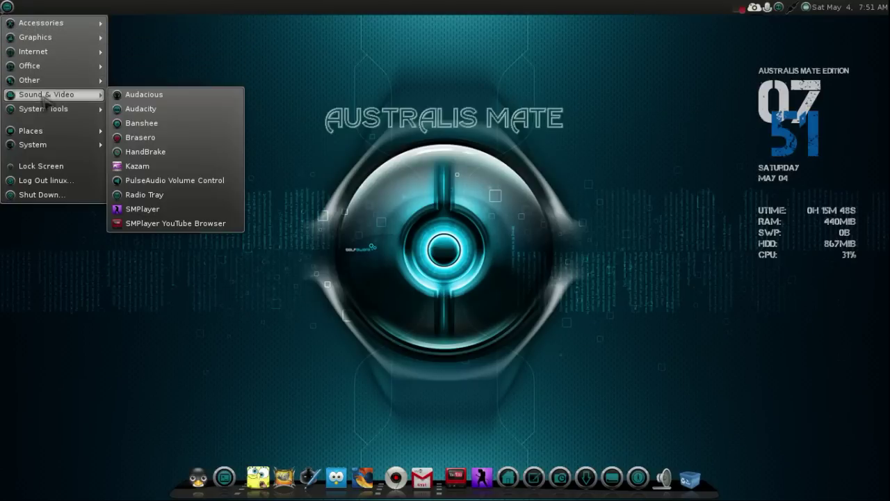
pyautogui.moveTo(42, 114)
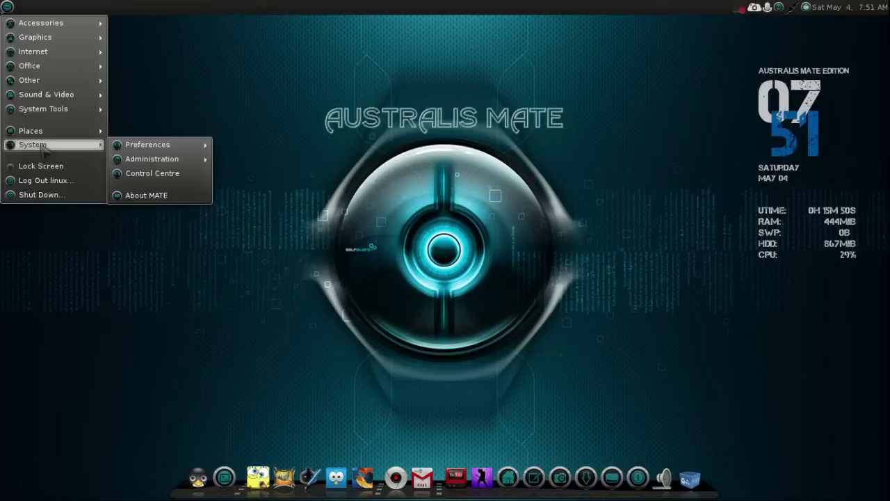
pyautogui.click(189, 351)
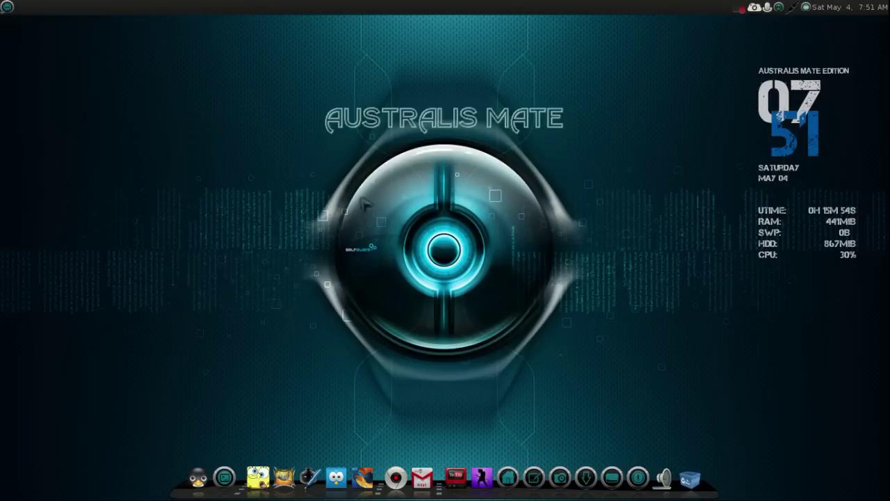
# - Open the desktop's Appearance Preferences and look through the available themes as far as the Jesse ones
pyautogui.rightClick(310, 205)
pyautogui.click(331, 314)
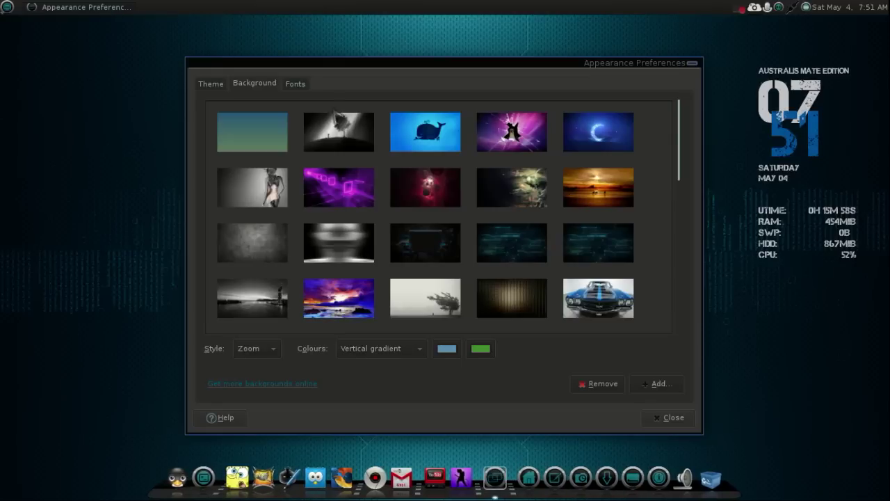
pyautogui.click(299, 84)
pyautogui.click(254, 89)
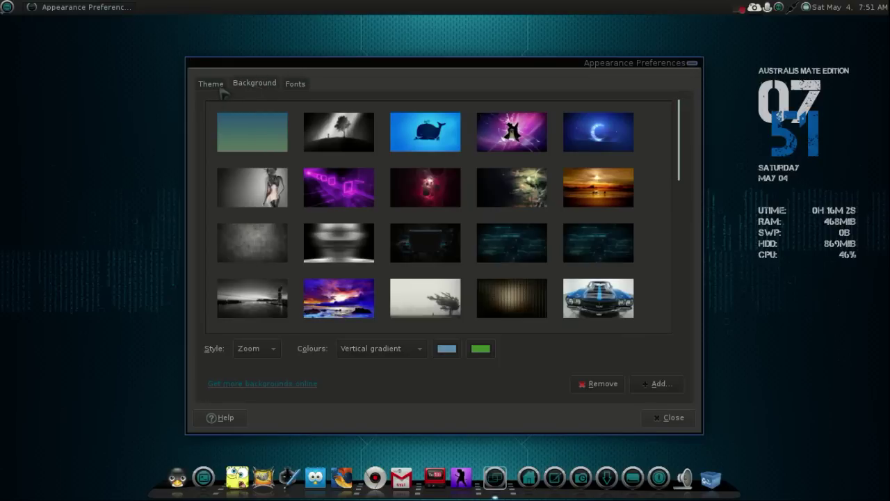
pyautogui.click(217, 89)
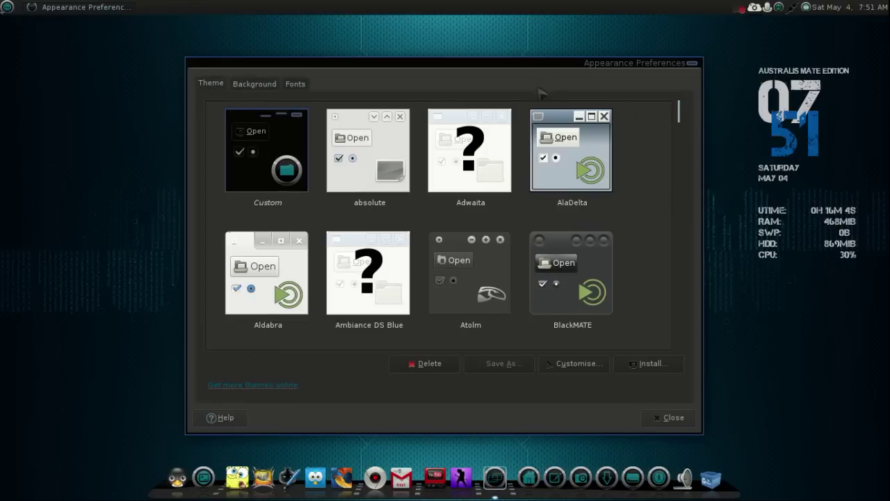
pyautogui.moveTo(537, 61); pyautogui.dragTo(545, 56)
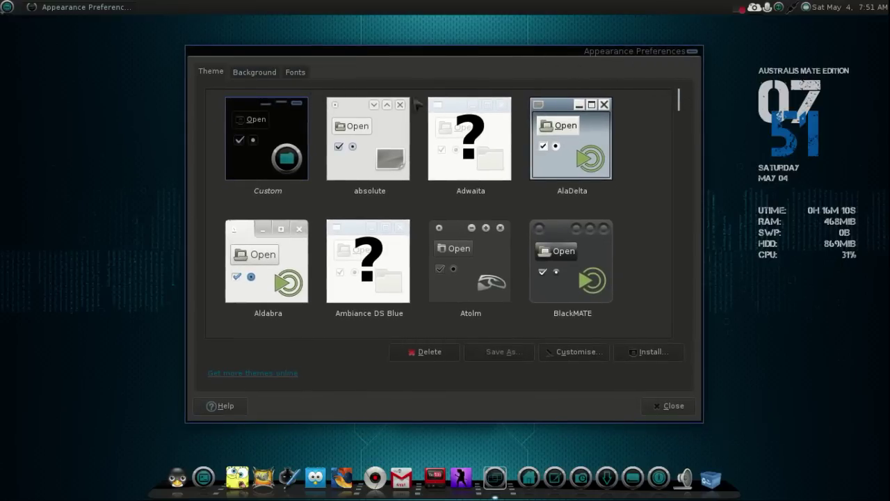
pyautogui.moveTo(685, 103); pyautogui.dragTo(679, 201)
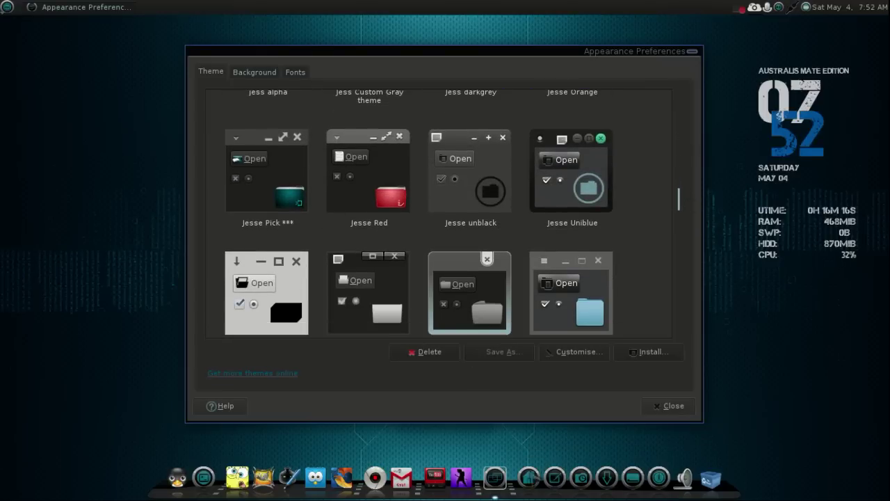
# - Open the Home folder and move the Appearance Preferences window aside so both windows can be seen
pyautogui.moveTo(526, 475)
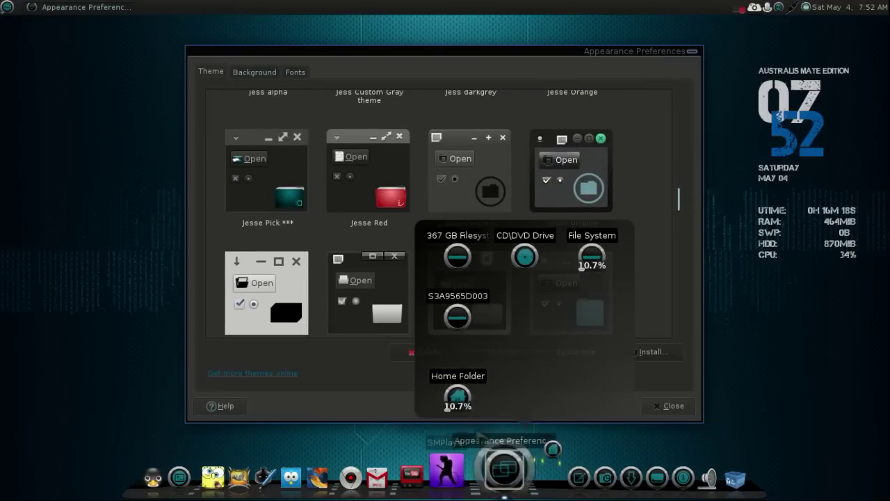
pyautogui.click(455, 393)
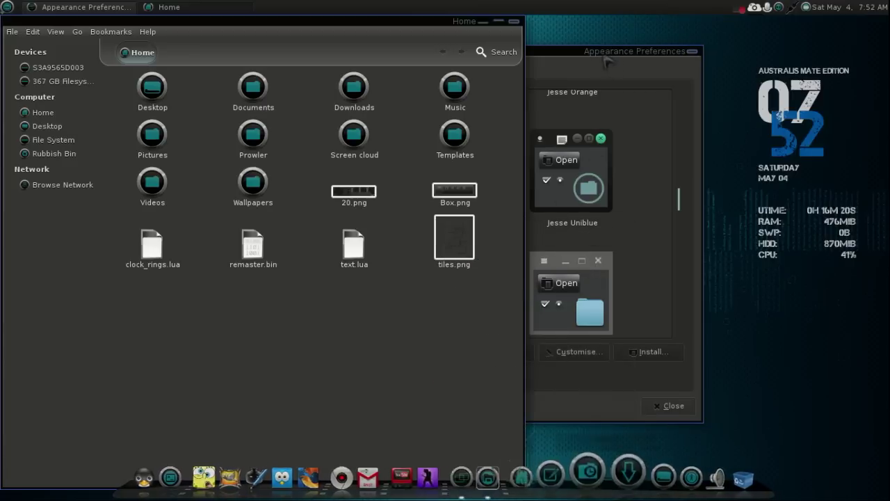
pyautogui.click(594, 148)
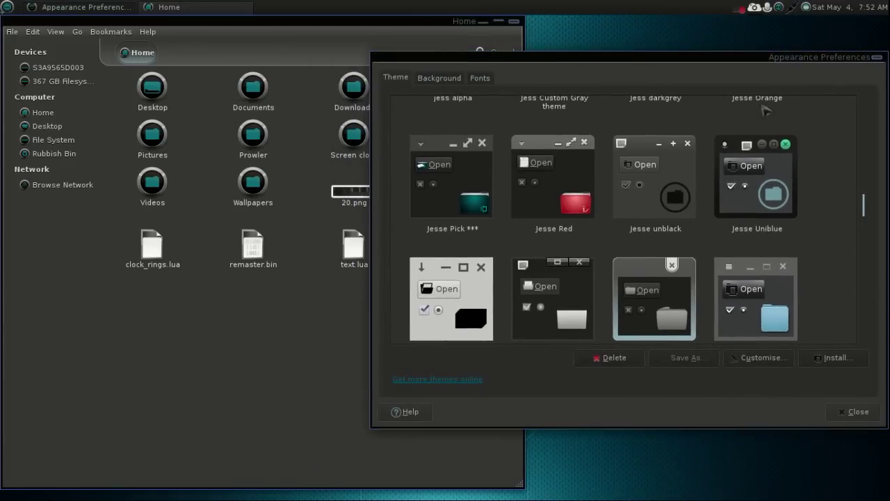
pyautogui.moveTo(702, 59); pyautogui.dragTo(783, 64)
# - Try the Jess Jellybean and Jess Jellybean blue desktop themes
pyautogui.scroll(-4, 708, 268)
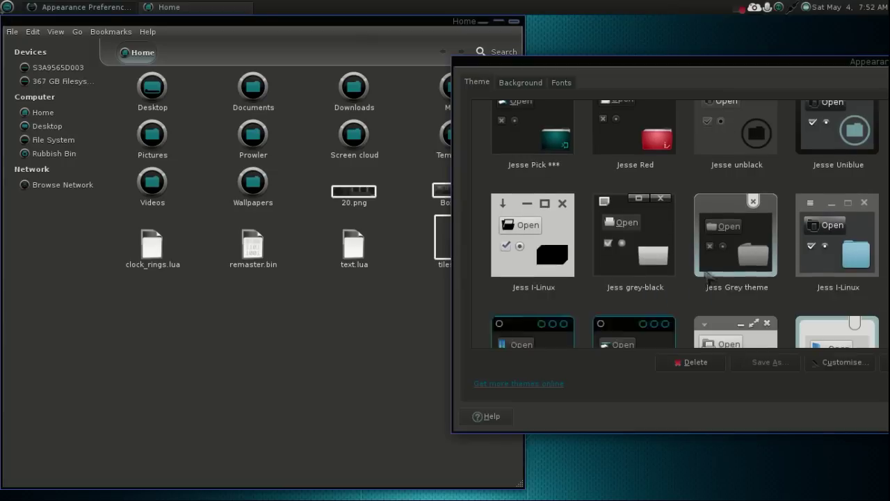
pyautogui.scroll(-3, 708, 268)
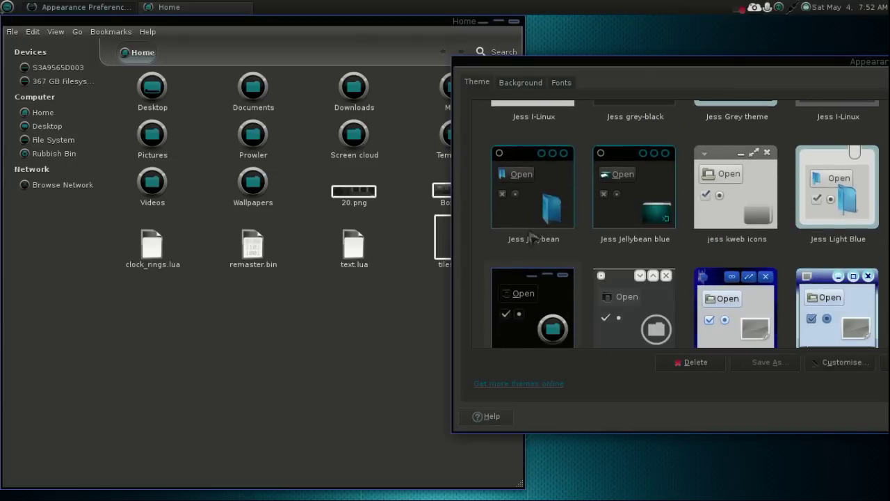
pyautogui.click(535, 210)
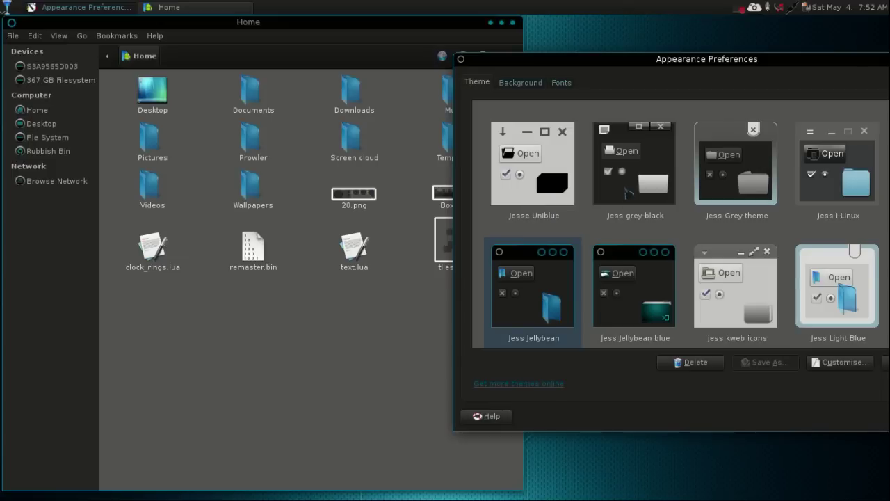
pyautogui.scroll(-2, 666, 215)
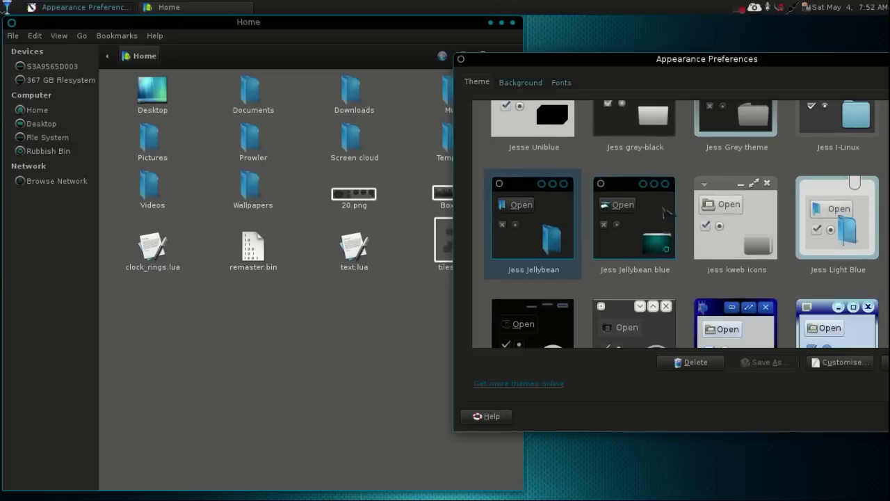
pyautogui.press('Right')
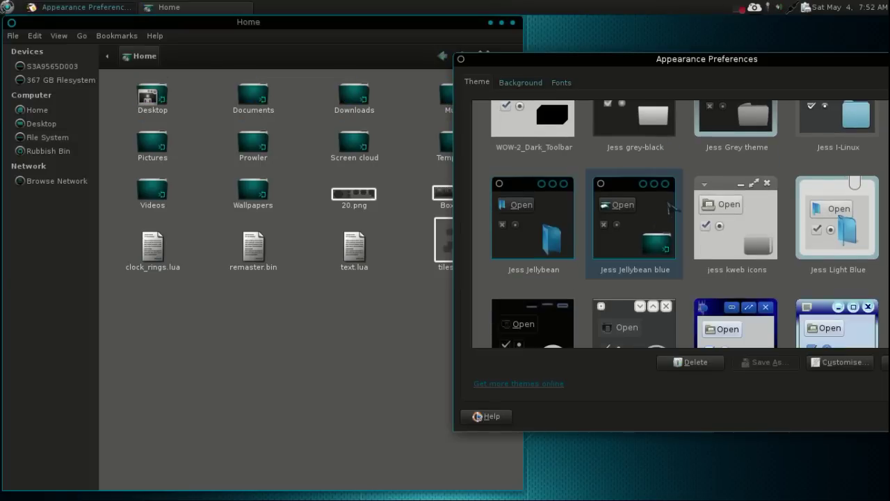
# - Try the Jess UnWhite icons theme and switch to the Jess Royal theme
pyautogui.scroll(-4, 670, 207)
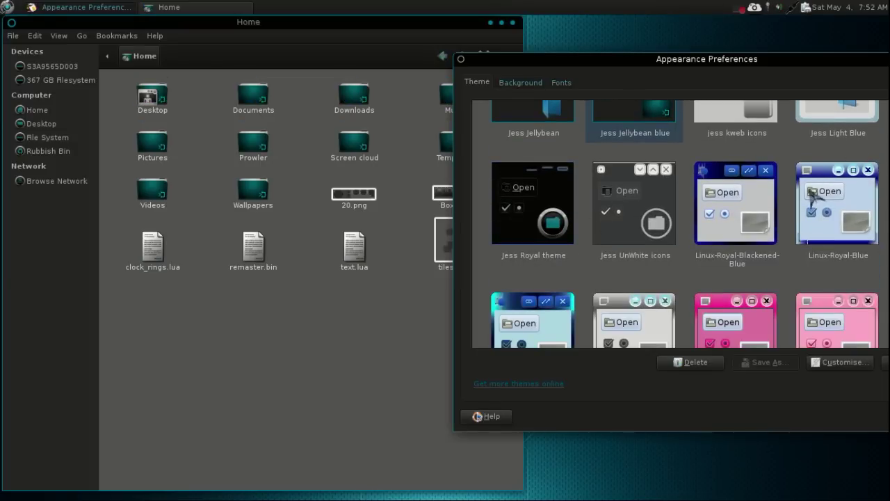
pyautogui.click(630, 219)
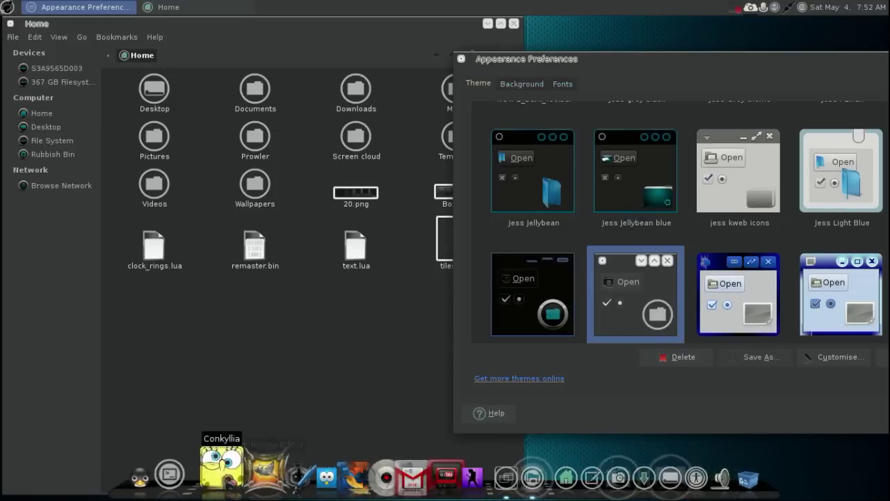
pyautogui.scroll(-2, 661, 321)
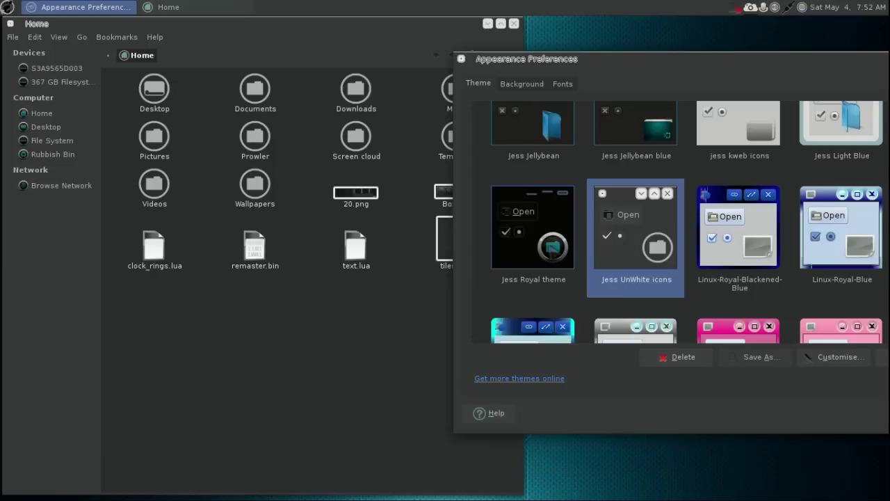
pyautogui.click(550, 231)
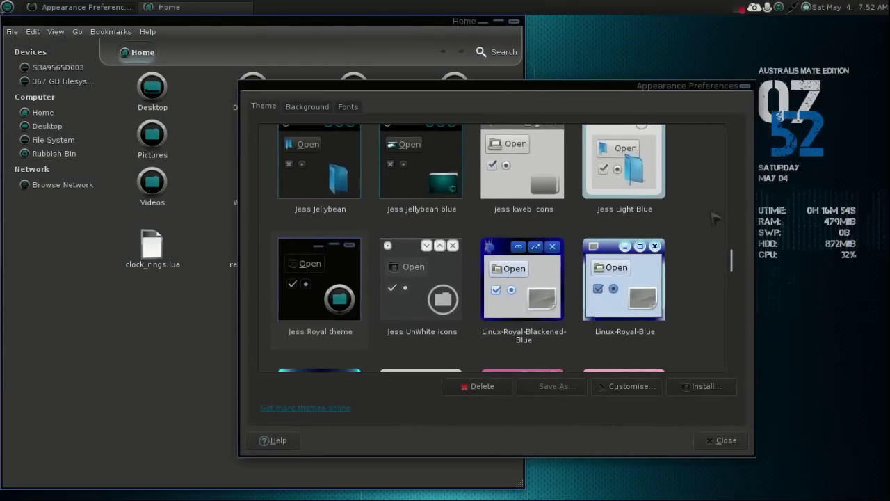
# - Customise the current theme by setting its mouse pointer to Azenis
pyautogui.moveTo(732, 258); pyautogui.dragTo(746, 119)
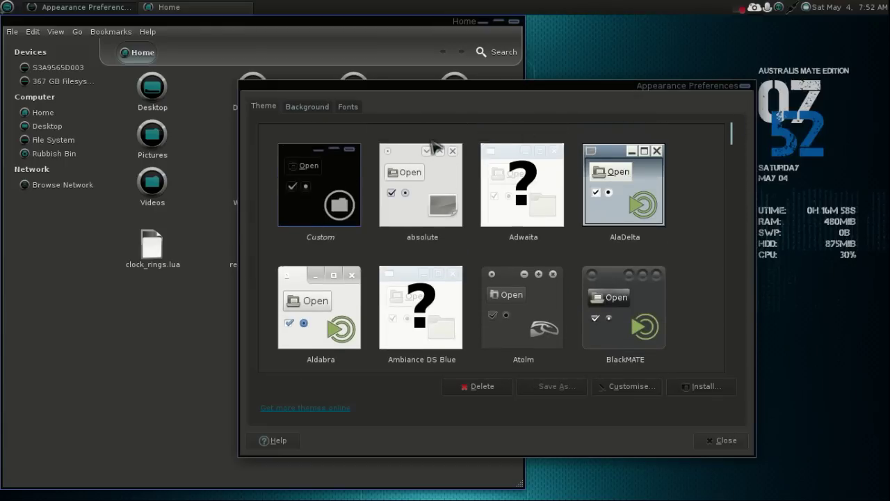
pyautogui.click(609, 388)
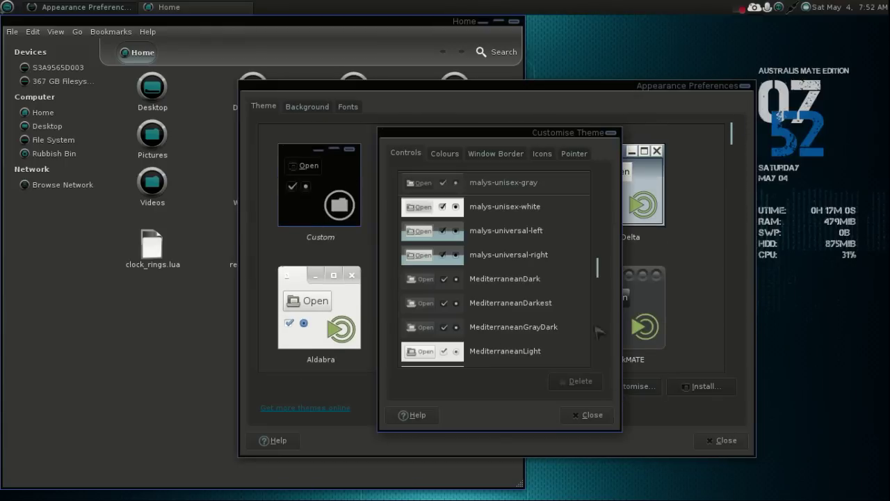
pyautogui.click(573, 153)
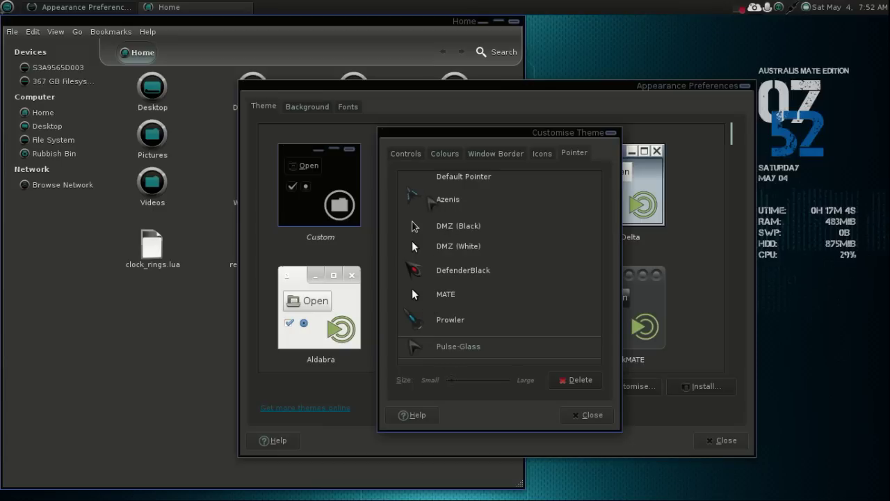
pyautogui.click(439, 203)
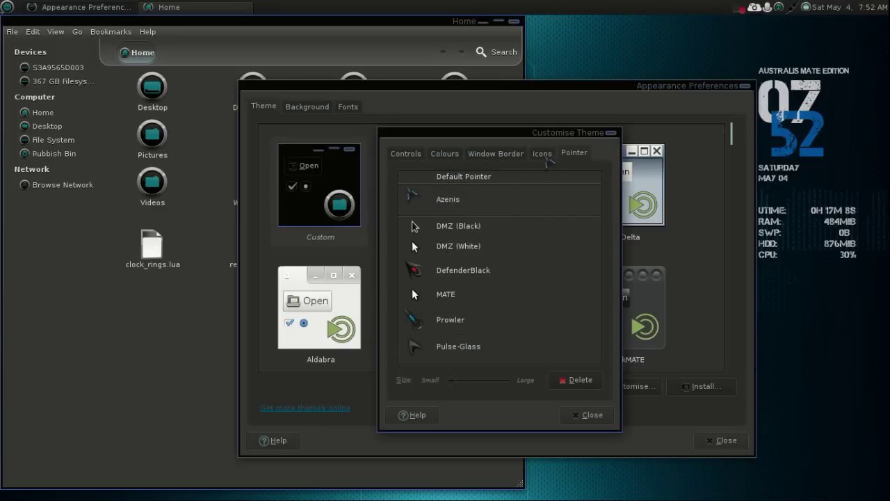
# - Browse the icon sets for the custom theme and apply Royal-Chrome Red
pyautogui.click(545, 155)
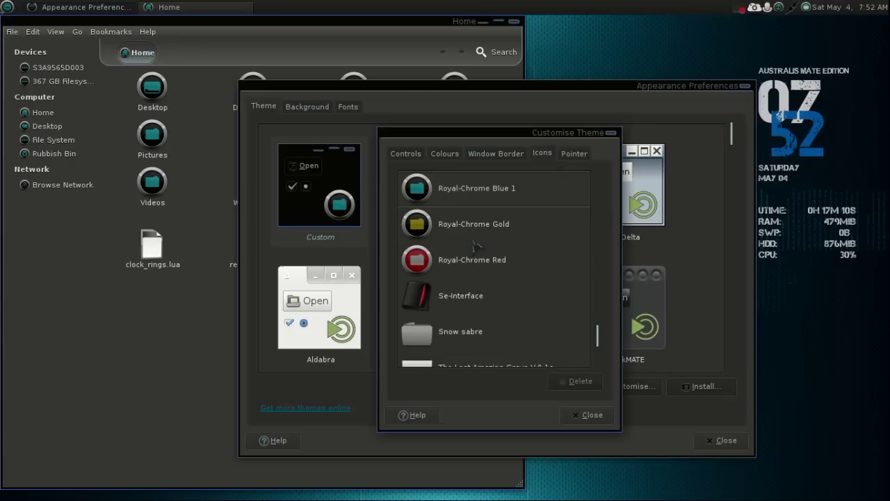
pyautogui.scroll(-5, 481, 250)
pyautogui.scroll(-2, 480, 251)
pyautogui.scroll(5, 546, 334)
pyautogui.scroll(2, 517, 326)
pyautogui.scroll(-3, 518, 324)
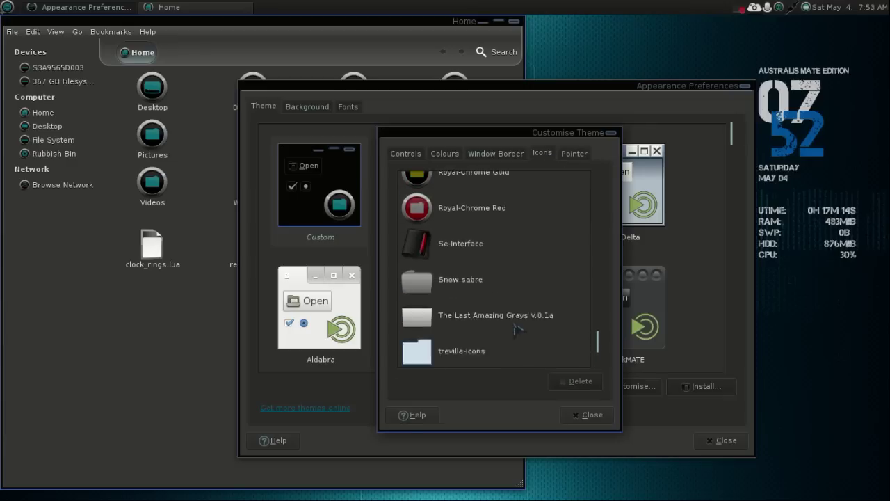
pyautogui.scroll(2, 518, 321)
pyautogui.click(493, 280)
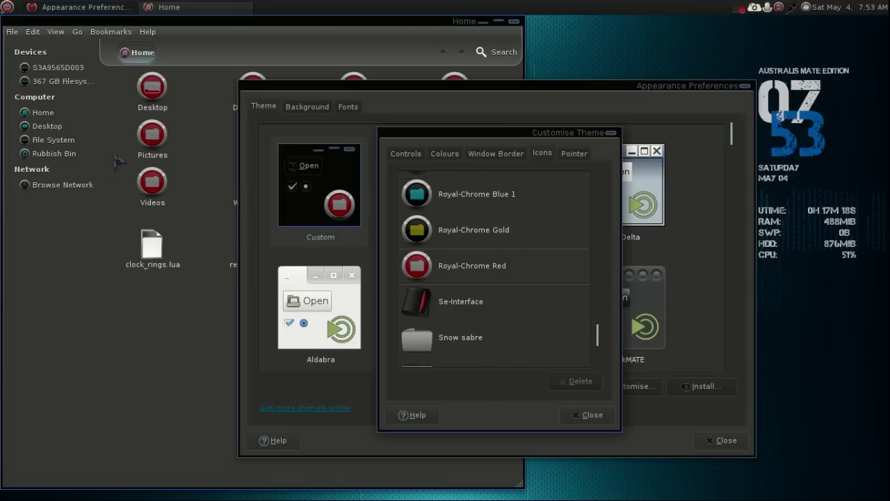
# - Try the jellybean and Holo control styles on the custom theme
pyautogui.click(490, 156)
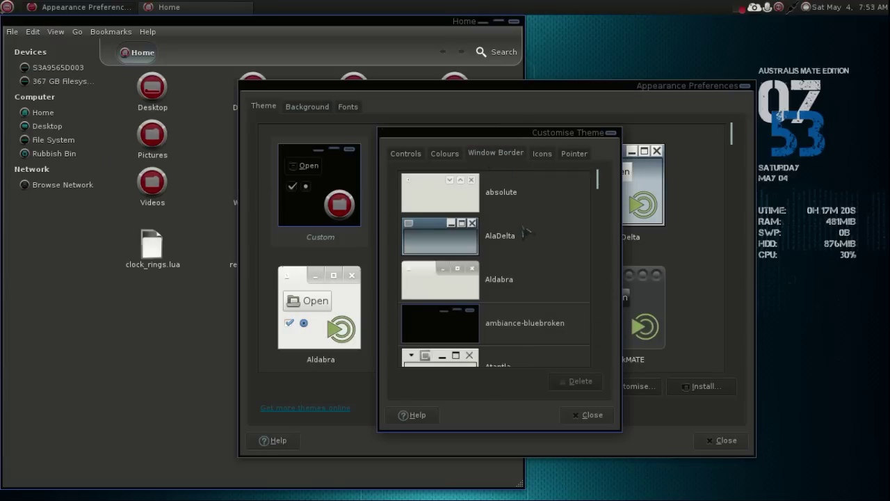
pyautogui.click(442, 156)
pyautogui.click(407, 154)
pyautogui.scroll(10, 503, 242)
pyautogui.scroll(2, 521, 249)
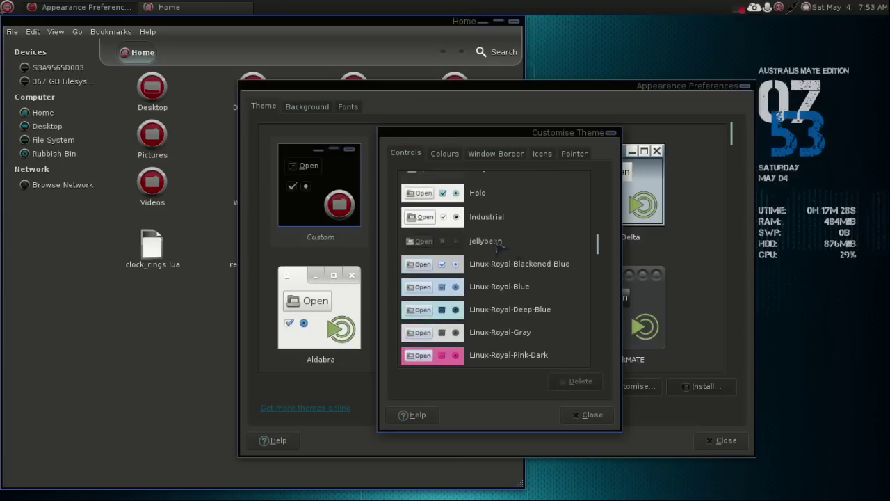
pyautogui.click(497, 244)
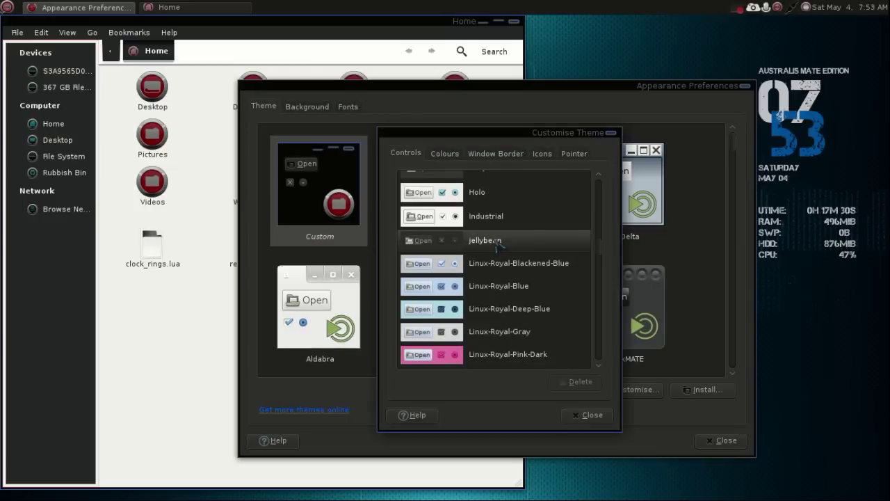
pyautogui.click(483, 198)
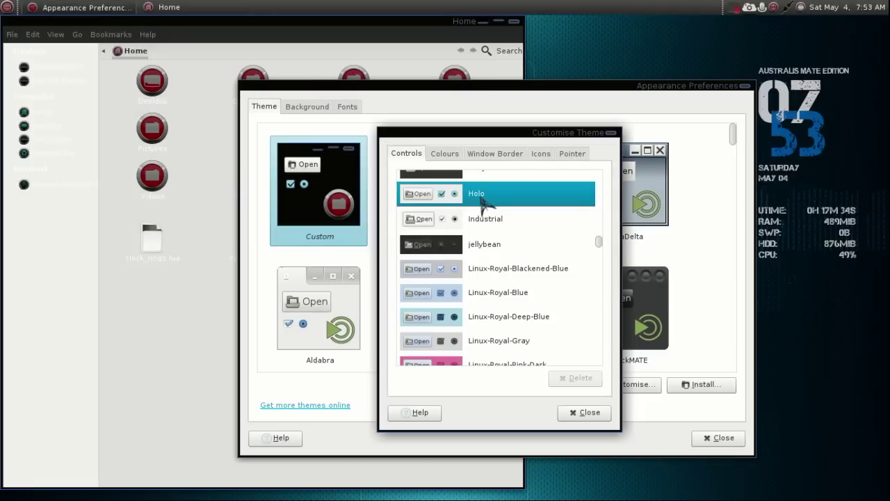
# - Set the custom theme's controls to Greyness-Blue-GTK
pyautogui.scroll(3, 487, 208)
pyautogui.click(501, 258)
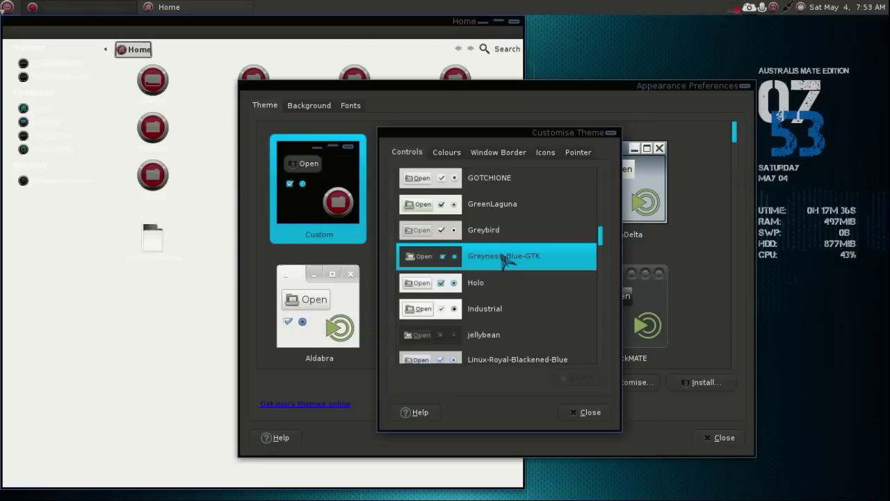
pyautogui.scroll(2, 506, 258)
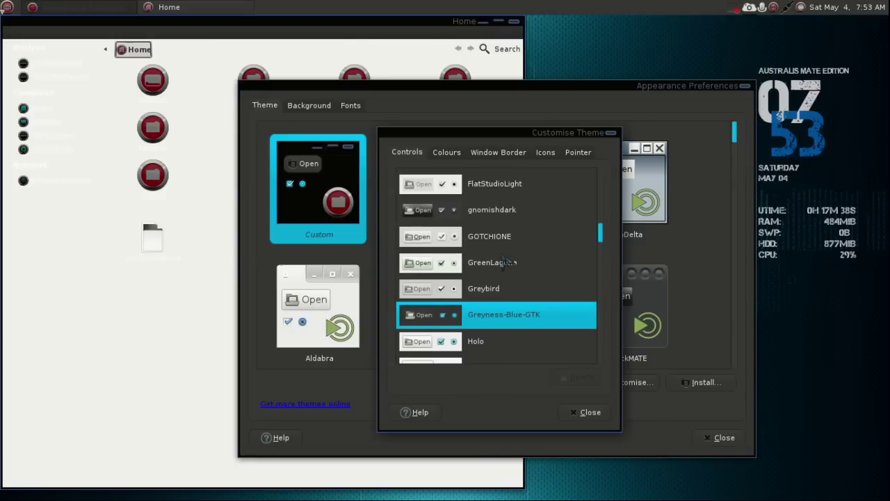
# - Try the gnomishdark controls on the custom theme, settle on FlatStudioDark and close the theme customisation
pyautogui.click(515, 208)
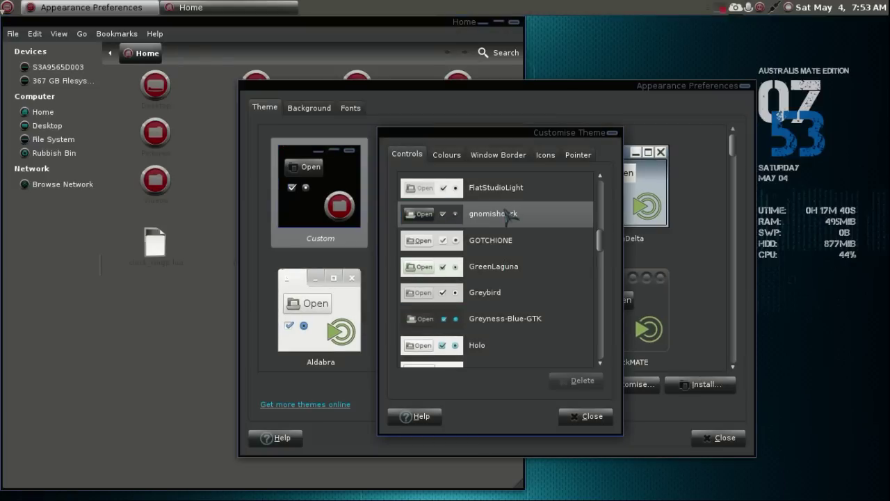
pyautogui.scroll(2, 518, 232)
pyautogui.scroll(2, 519, 233)
pyautogui.click(518, 253)
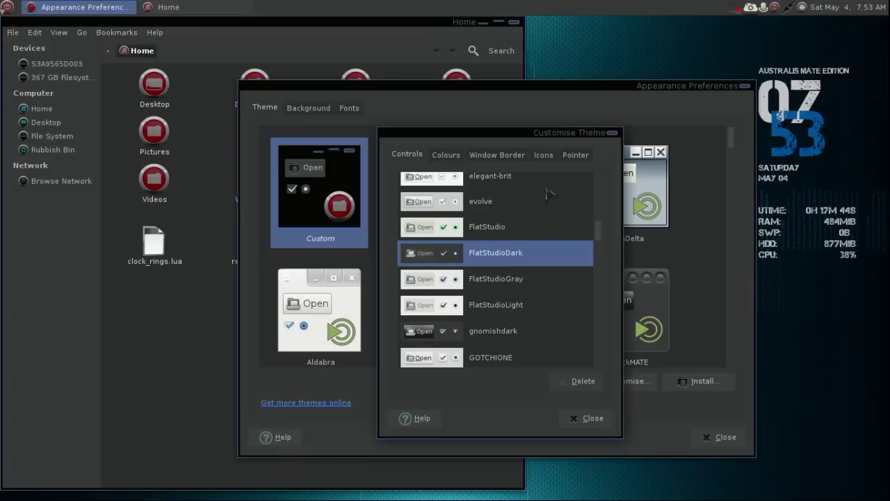
pyautogui.click(598, 423)
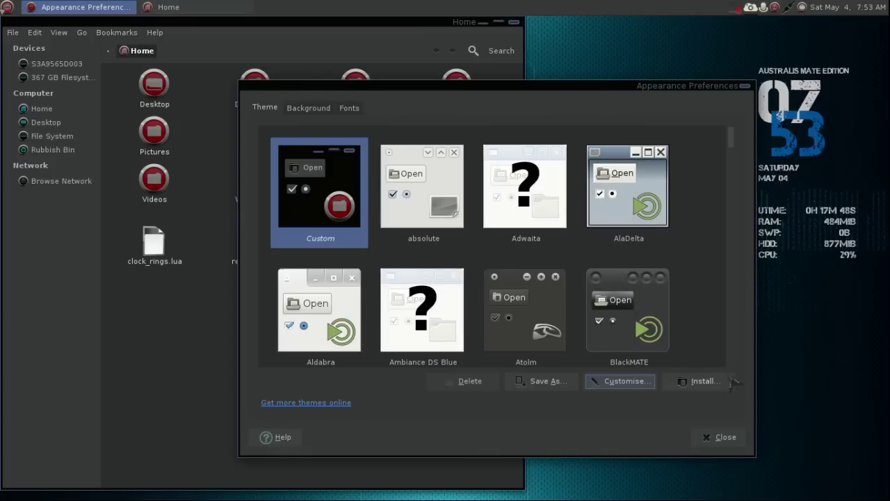
# - Save the customised theme under the name Red themes, without a description or background image
pyautogui.click(542, 384)
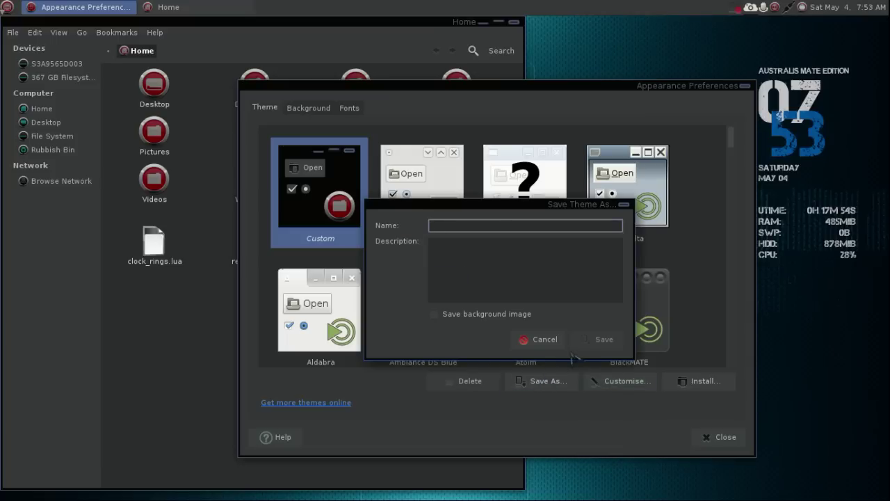
pyautogui.write('Re')
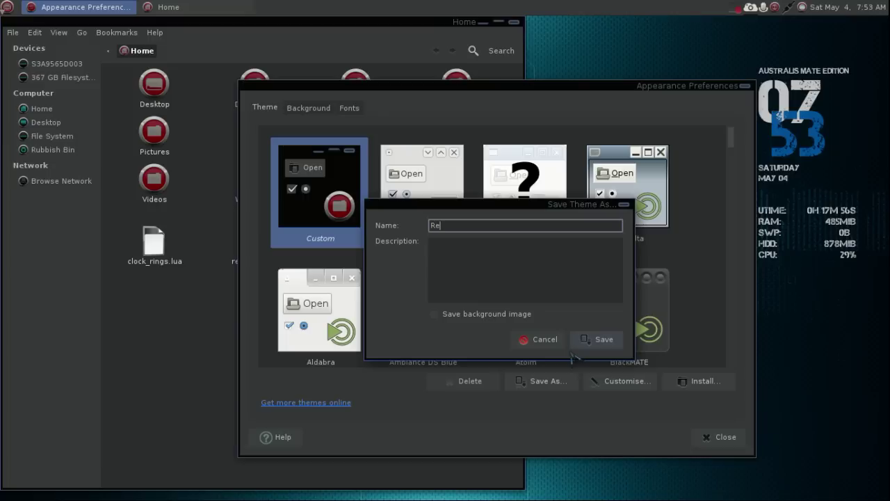
pyautogui.write('d themes')
pyautogui.click(597, 340)
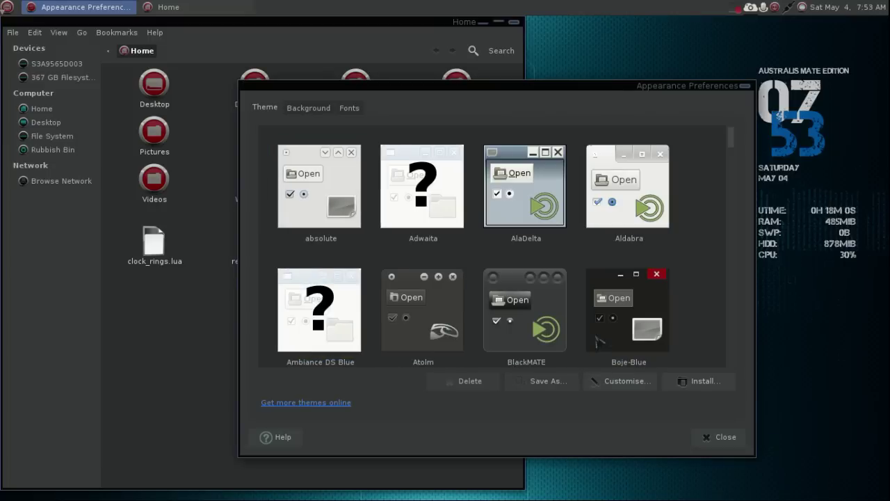
# - Look through the installed themes to locate the saved Red themes entry
pyautogui.scroll(-3, 624, 321)
pyautogui.scroll(3, 623, 321)
pyautogui.scroll(-8, 624, 322)
pyautogui.scroll(-12, 621, 319)
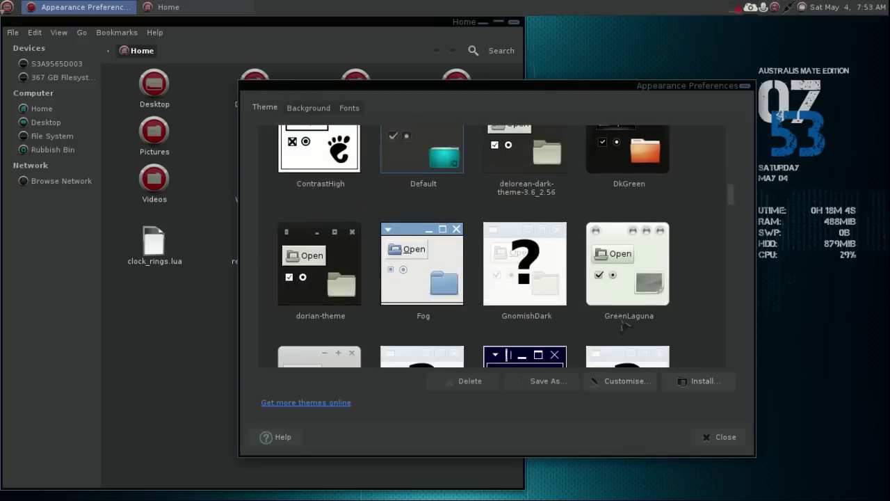
pyautogui.scroll(-15, 624, 324)
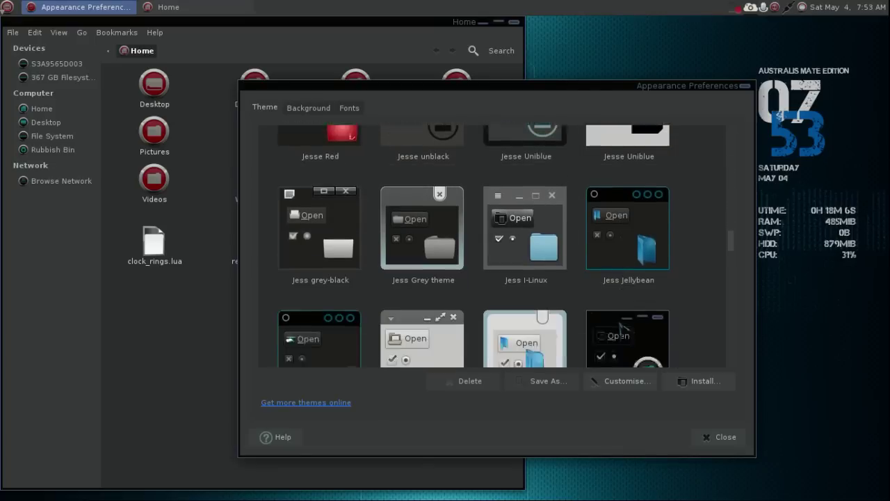
pyautogui.scroll(-15, 624, 327)
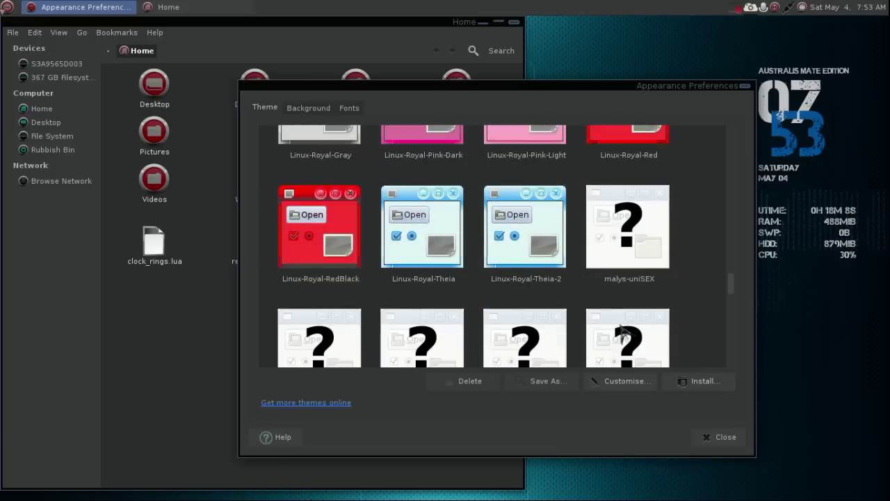
pyautogui.scroll(-15, 624, 333)
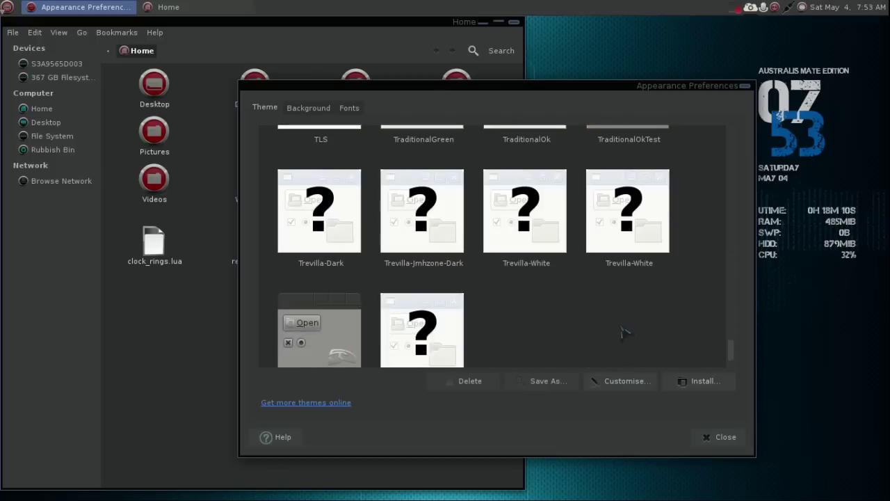
pyautogui.scroll(10, 624, 333)
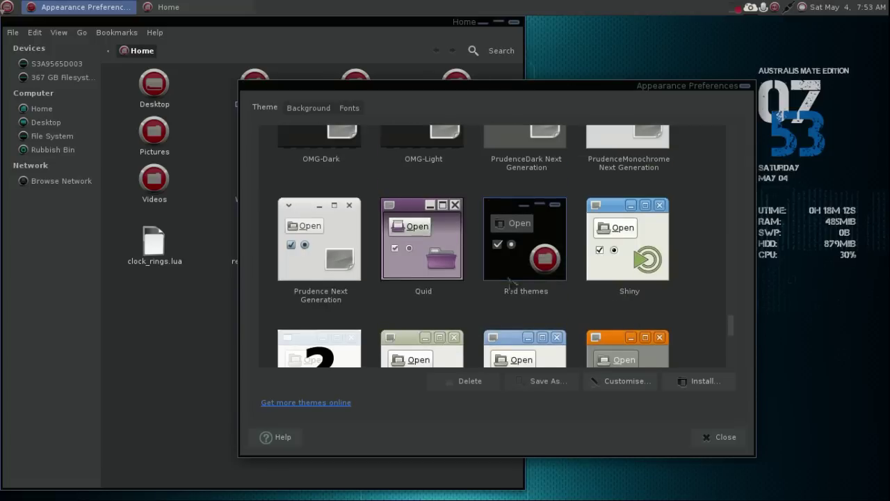
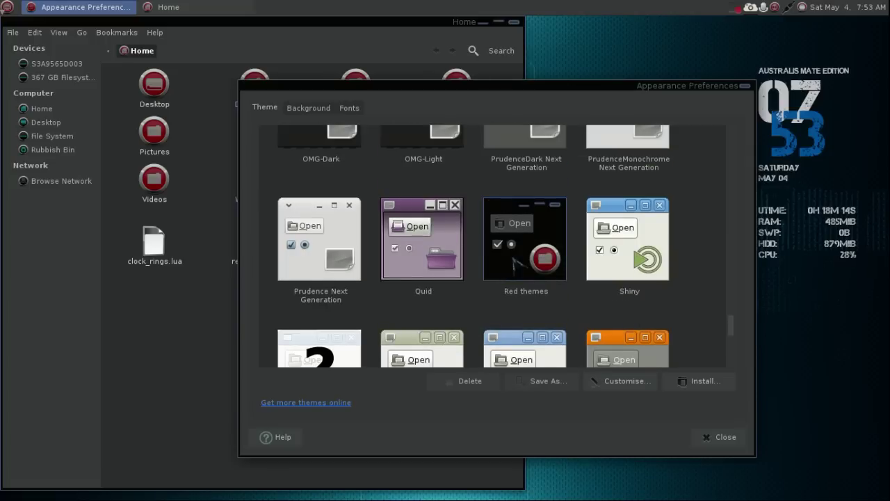
# - Switch the desktop to the Jess UnWhite icons theme and back to Red themes
pyautogui.scroll(10, 514, 265)
pyautogui.scroll(8, 581, 324)
pyautogui.click(317, 277)
pyautogui.scroll(-10, 674, 295)
pyautogui.scroll(-8, 678, 295)
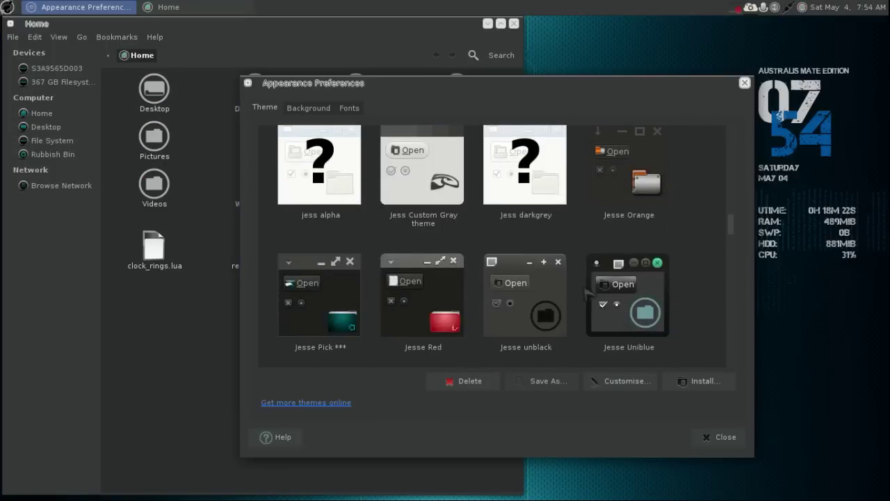
pyautogui.scroll(-10, 588, 293)
pyautogui.scroll(-8, 588, 294)
pyautogui.click(628, 200)
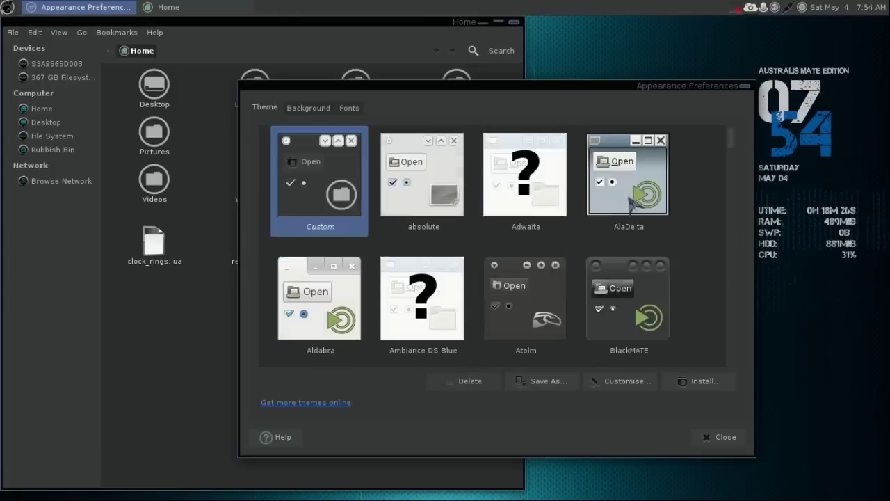
# - Move Appearance Preferences aside to uncover the Home folder and apply the Jess Royal theme
pyautogui.moveTo(547, 98); pyautogui.dragTo(711, 73)
pyautogui.scroll(-2, 689, 236)
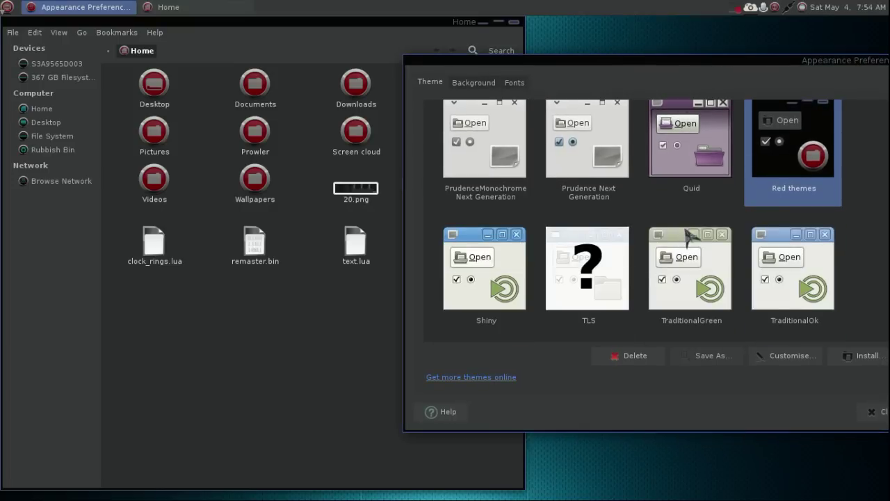
pyautogui.scroll(-2, 695, 237)
pyautogui.scroll(4, 709, 236)
pyautogui.scroll(-6, 732, 236)
pyautogui.scroll(5, 733, 238)
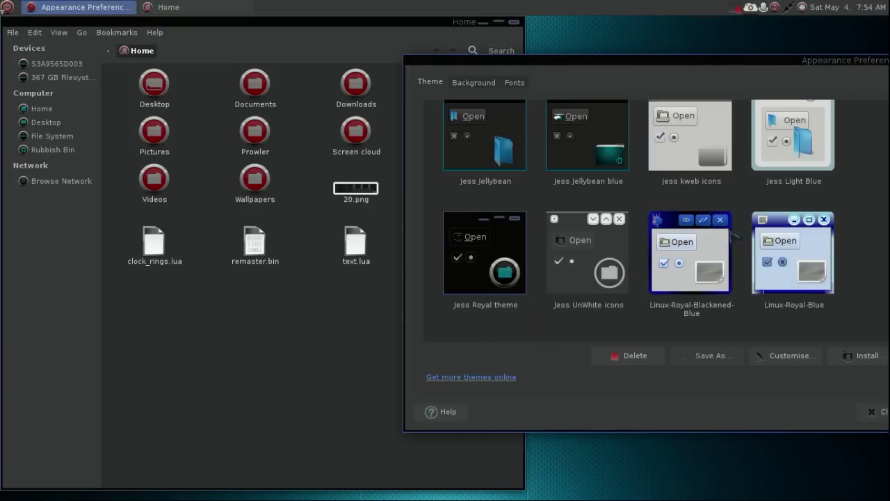
pyautogui.click(468, 266)
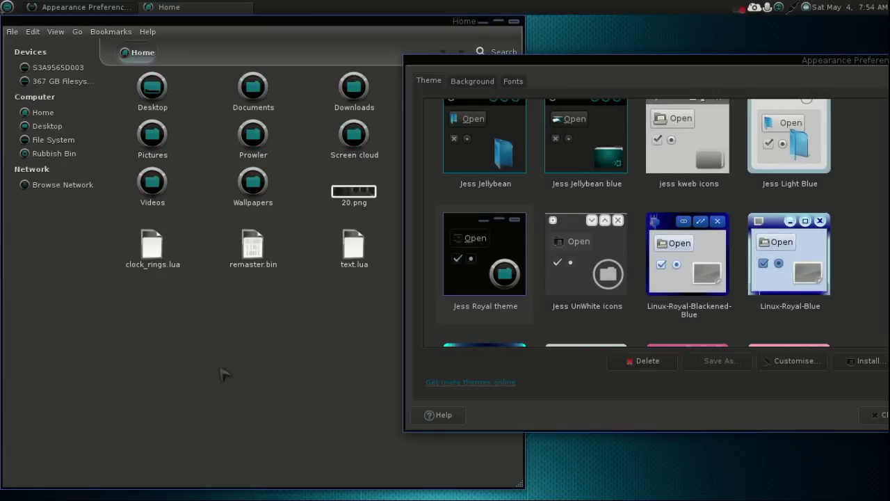
# - Close Appearance Preferences and move the Home window towards the centre of the desktop
pyautogui.moveTo(666, 67); pyautogui.dragTo(468, 57)
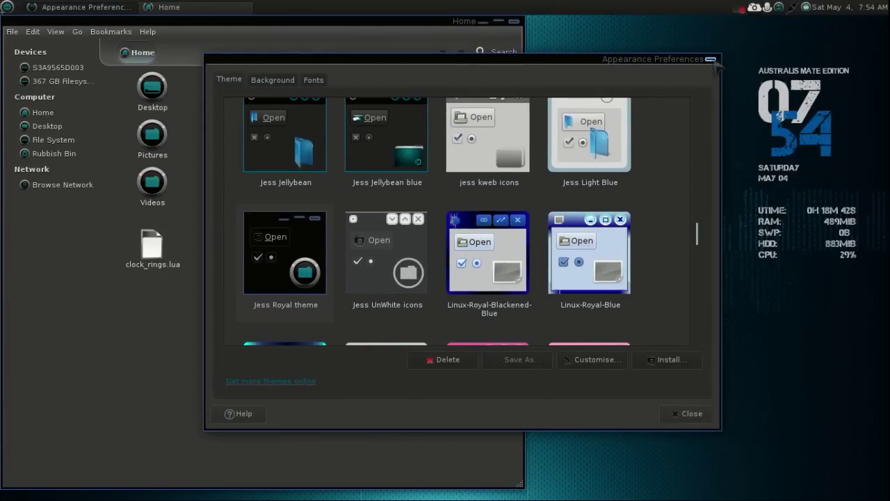
pyautogui.click(711, 59)
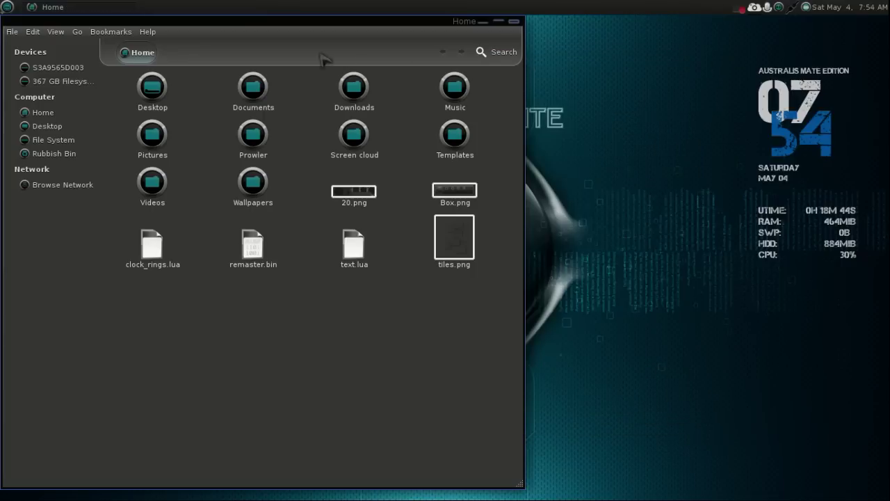
pyautogui.moveTo(317, 28); pyautogui.dragTo(425, 52)
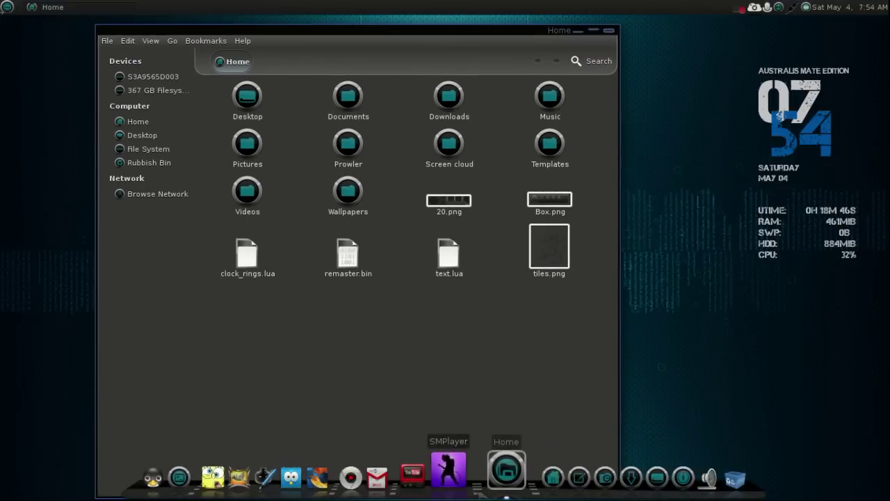
# - Open a second Home window from the dock, minimise the first one and centre the new one
pyautogui.click(496, 474)
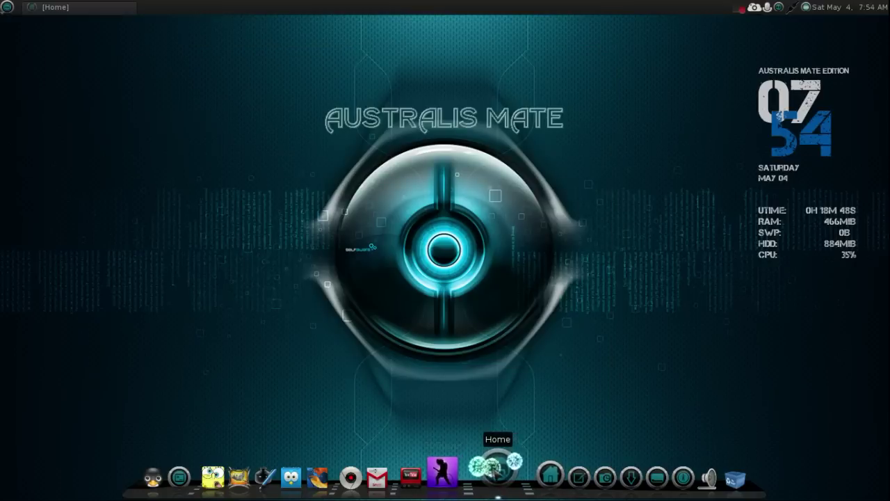
pyautogui.click(500, 456)
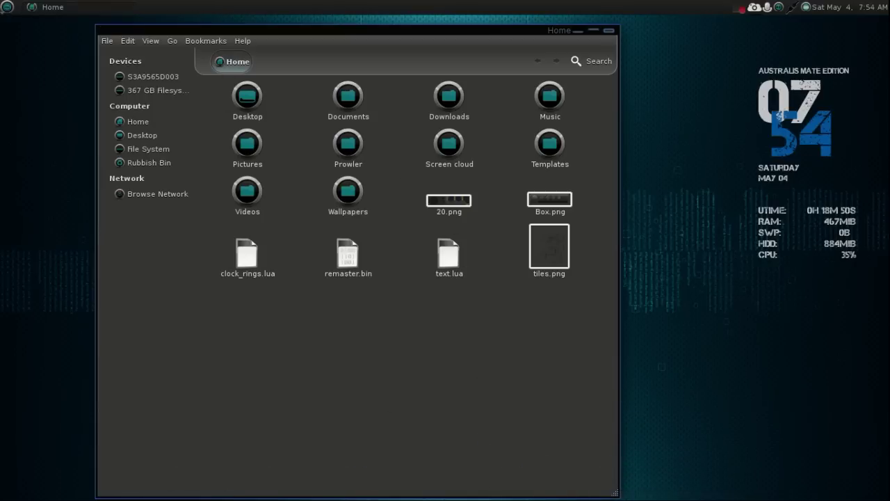
pyautogui.moveTo(543, 467)
pyautogui.click(459, 395)
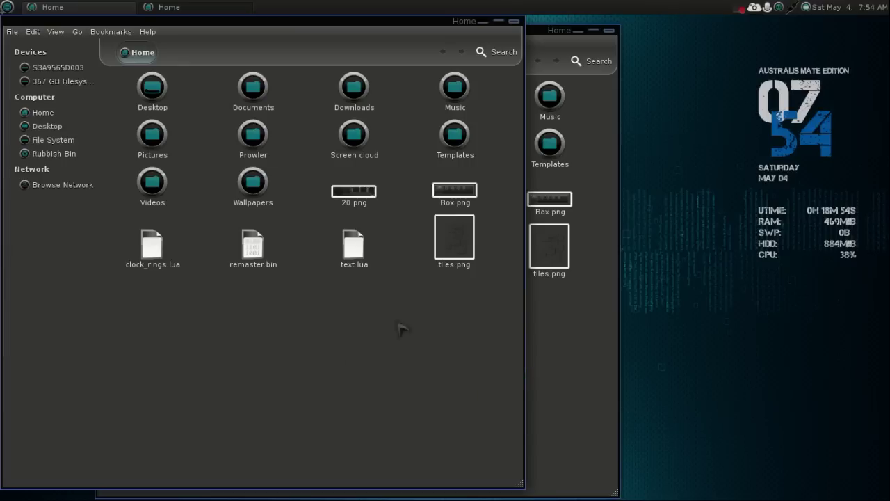
pyautogui.moveTo(371, 35); pyautogui.dragTo(704, 86)
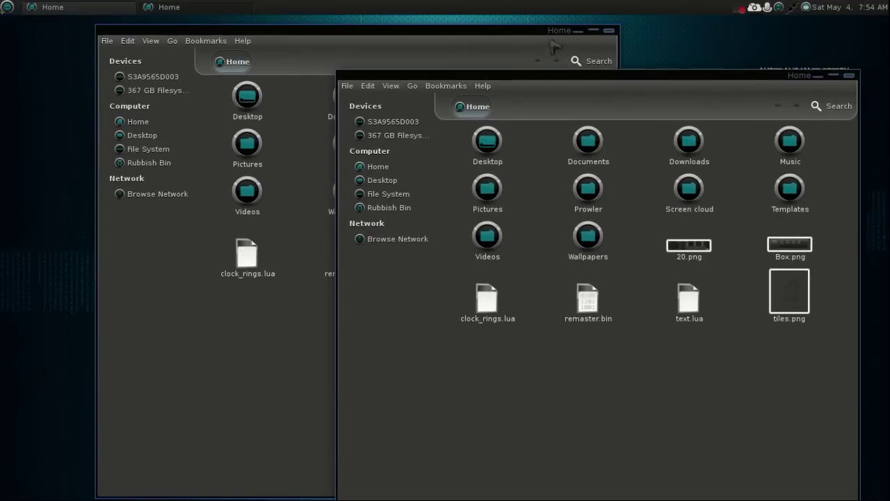
pyautogui.click(577, 32)
pyautogui.moveTo(757, 92); pyautogui.dragTo(529, 63)
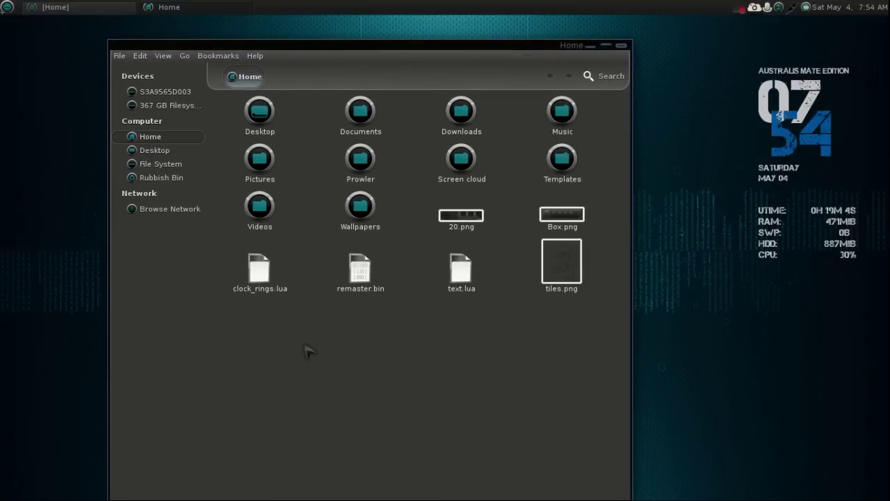
# - Show the hidden files in the Home folder and open the .conky folder
pyautogui.hotkey('ctrl', 'h')
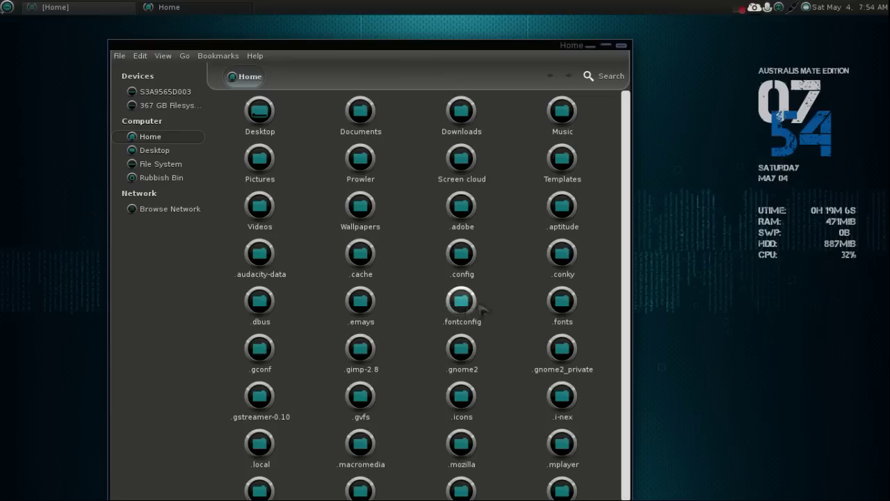
pyautogui.doubleClick(554, 255)
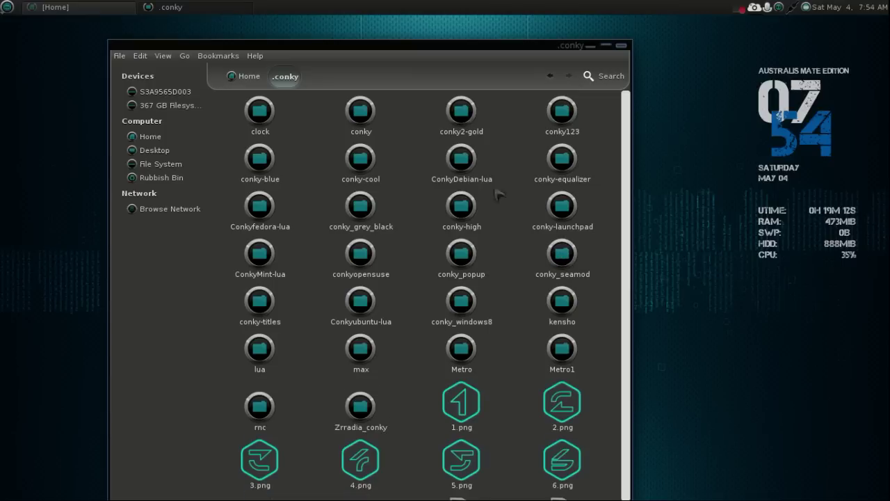
# - Launch the Conky Config App and arrange it side by side with the .conky folder window
pyautogui.click(209, 463)
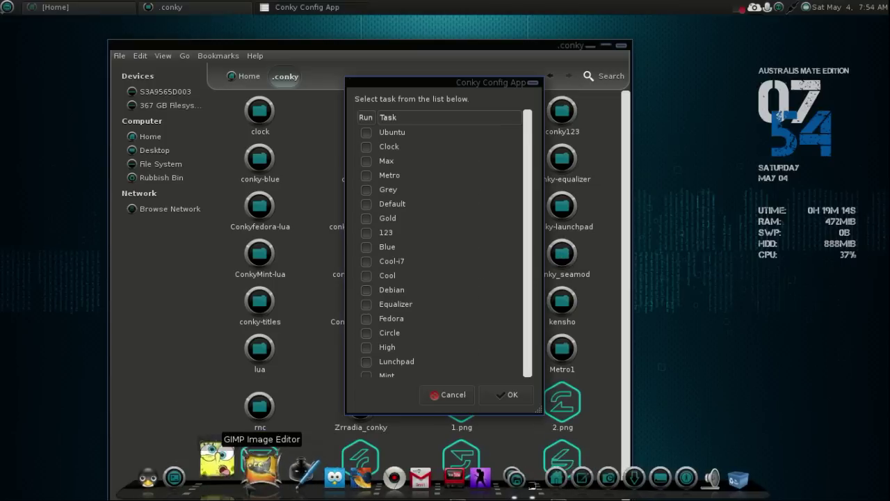
pyautogui.moveTo(451, 80); pyautogui.dragTo(645, 77)
pyautogui.moveTo(480, 59); pyautogui.dragTo(365, 41)
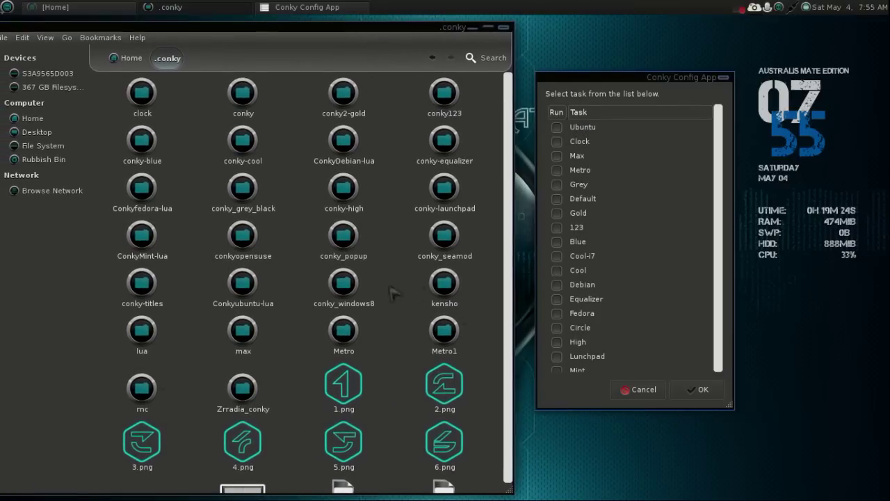
# - Open the "big date & time" folder inside Conkyubuntu-lua and select its conkyrc file
pyautogui.doubleClick(242, 285)
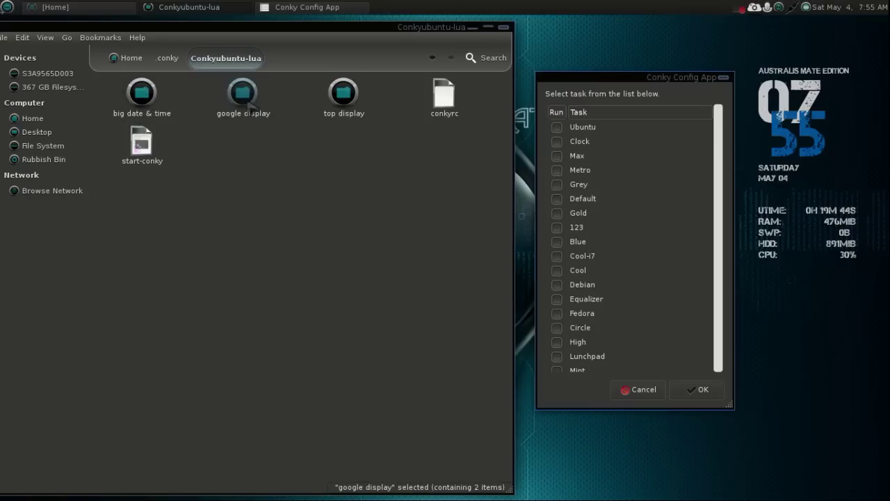
pyautogui.click(141, 97)
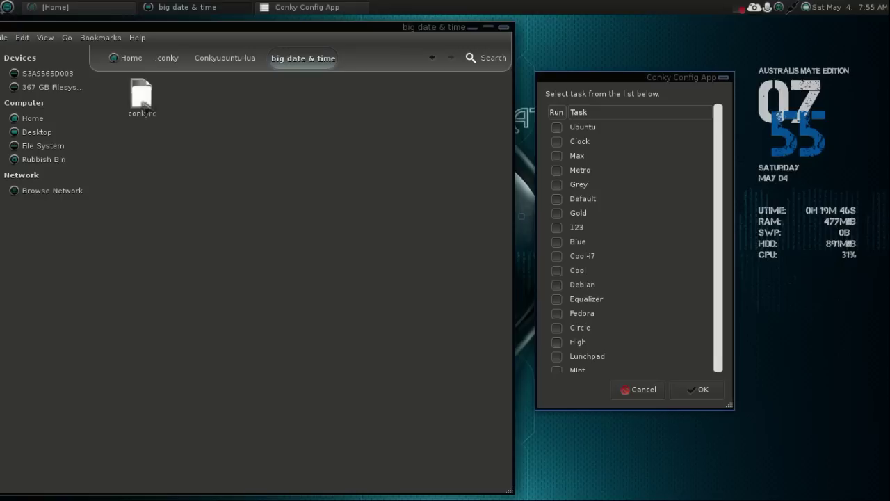
pyautogui.click(140, 110)
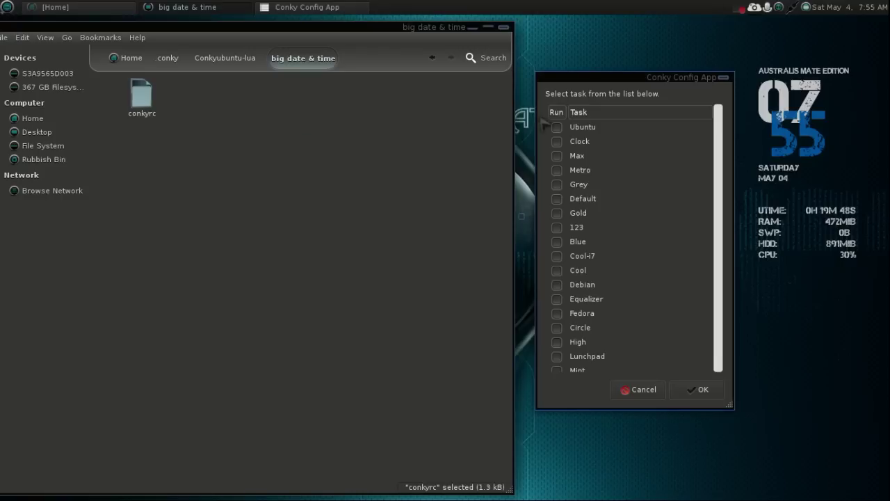
# - Run the Ubuntu conky from the Conky Config App and return to the Conkyubuntu-lua folder
pyautogui.click(557, 127)
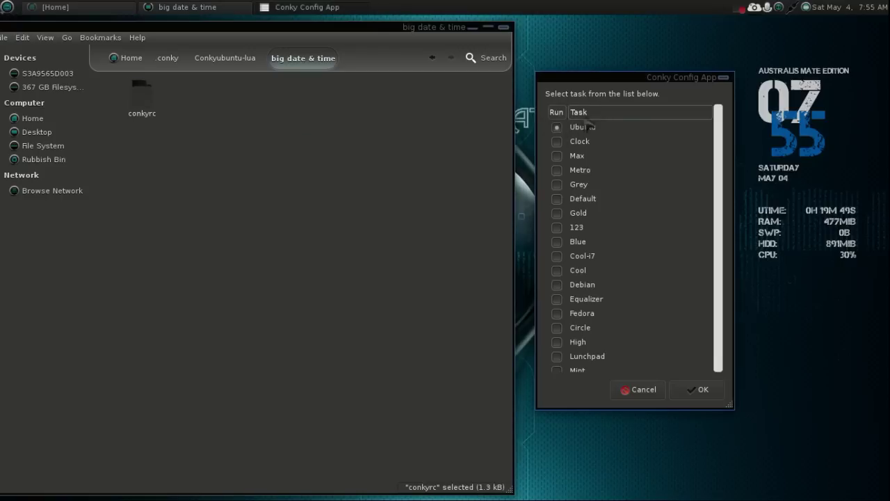
pyautogui.click(698, 390)
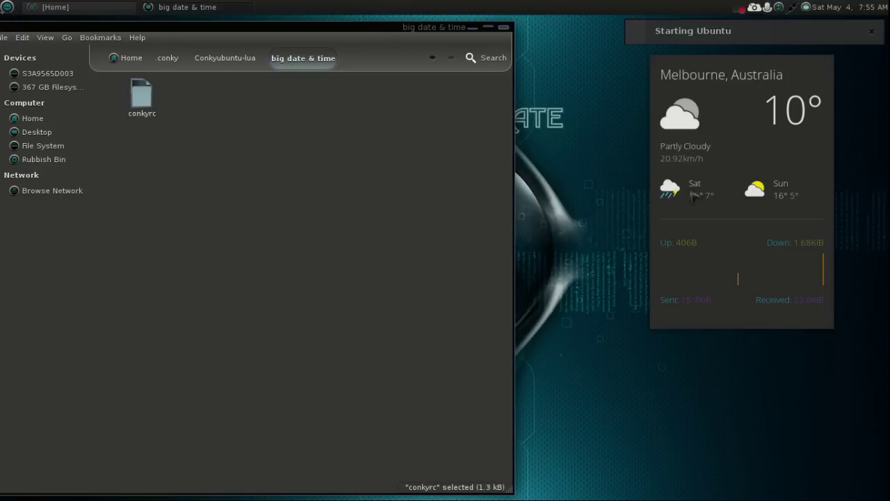
pyautogui.click(432, 57)
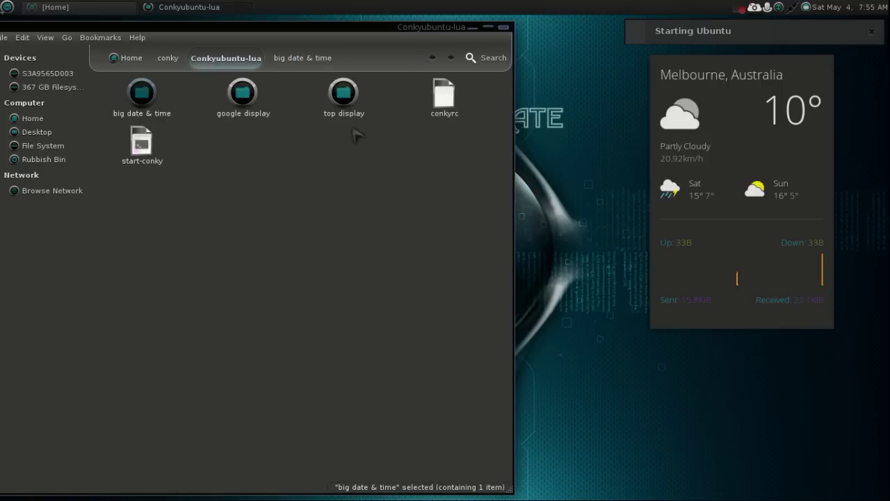
# - Look through the files in the "google display" folder and return to the Conkyubuntu-lua folder
pyautogui.doubleClick(249, 112)
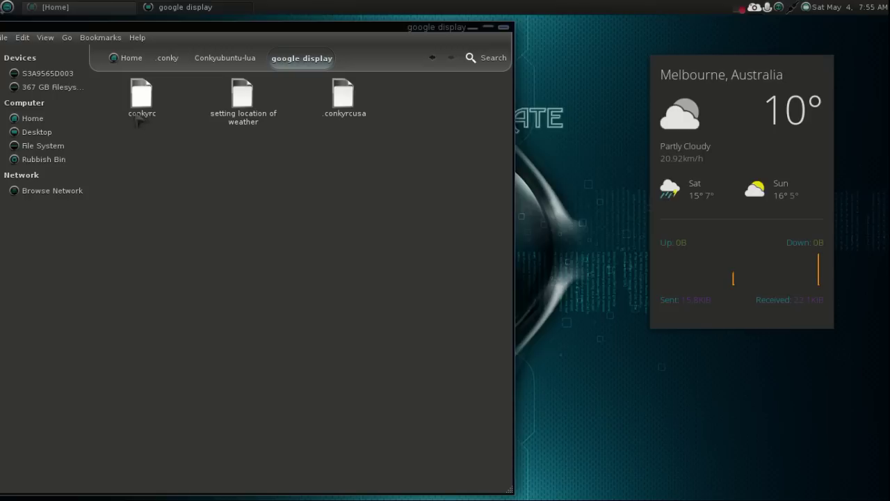
pyautogui.click(431, 59)
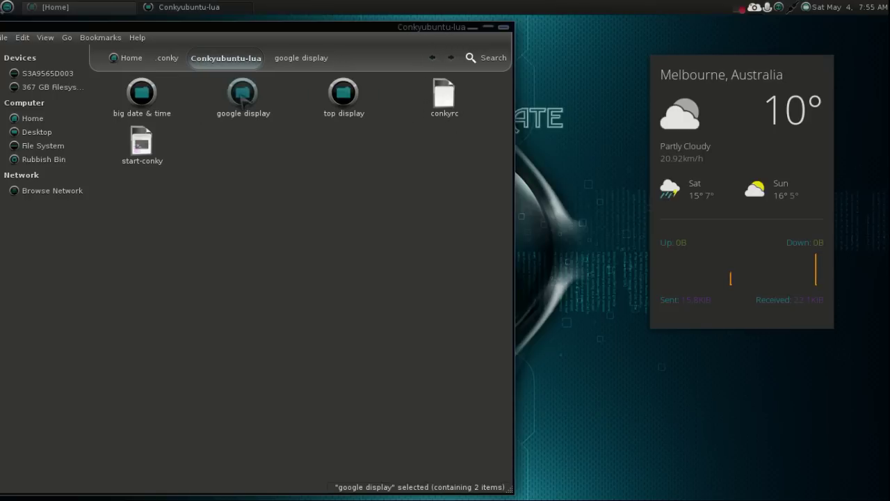
pyautogui.doubleClick(240, 94)
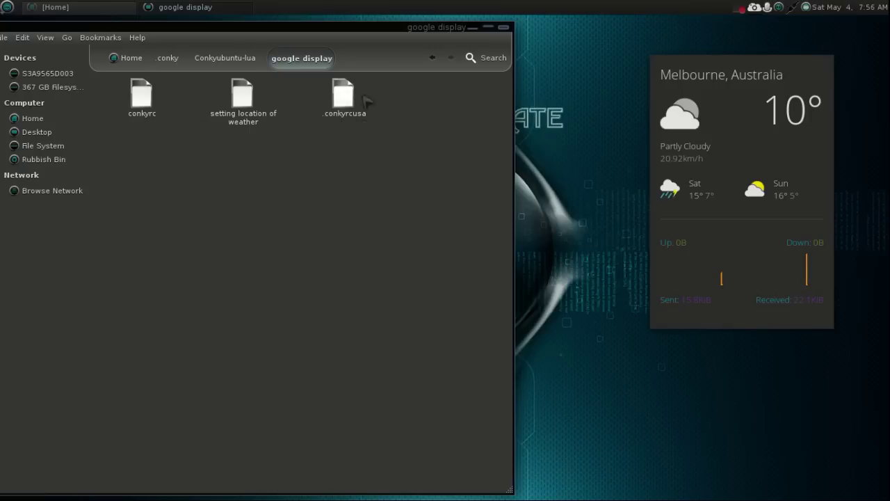
pyautogui.click(432, 59)
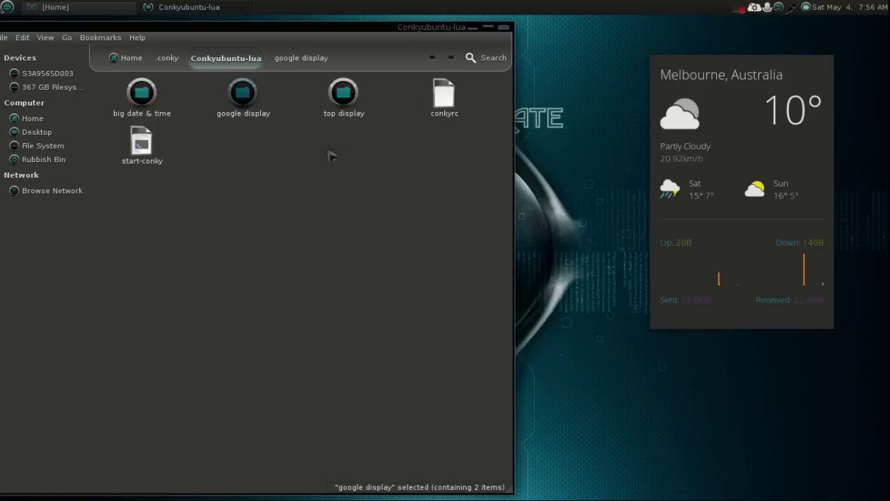
# - Open the "big date & time" folder and copy its conkyrc file
pyautogui.doubleClick(142, 95)
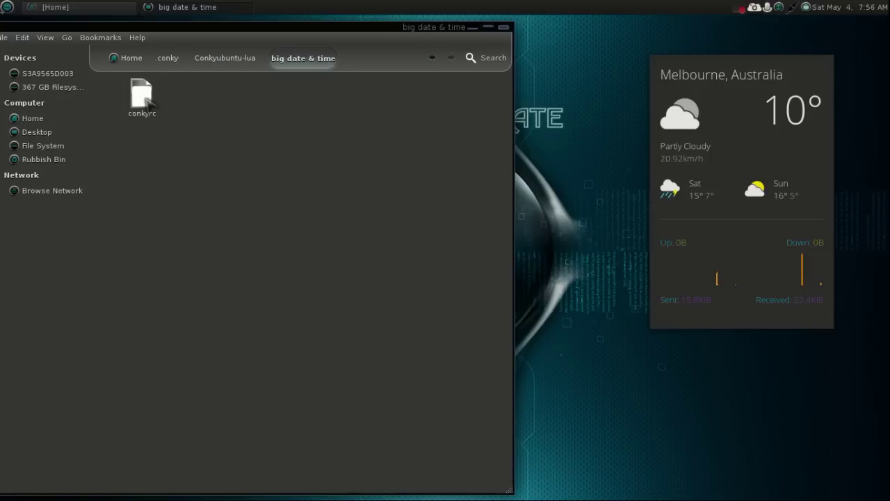
pyautogui.click(432, 59)
pyautogui.doubleClick(143, 94)
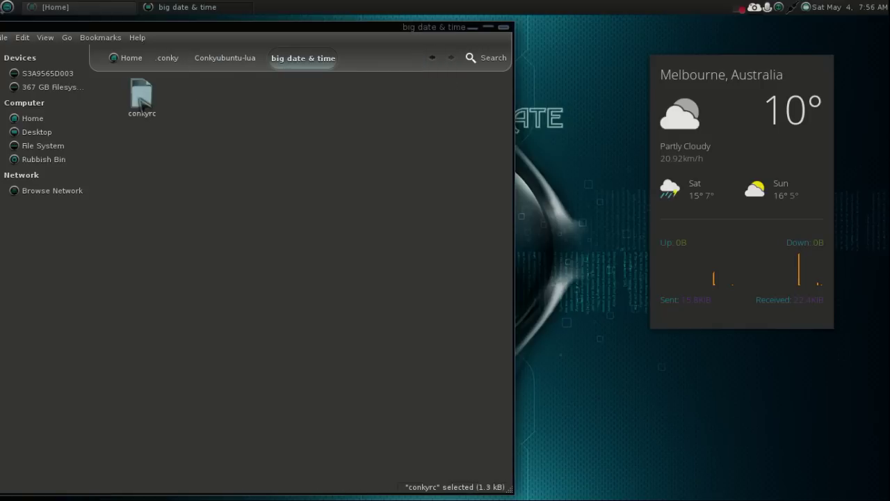
pyautogui.rightClick(143, 103)
pyautogui.click(174, 173)
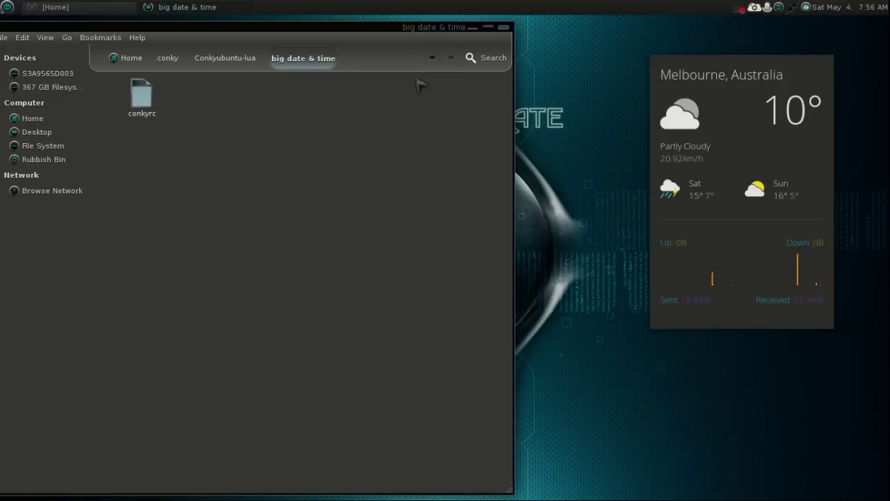
# - Paste the copied file over the conkyrc in Conkyubuntu-lua and run the Ubuntu conky from the Conky Config App
pyautogui.click(432, 59)
pyautogui.rightClick(381, 172)
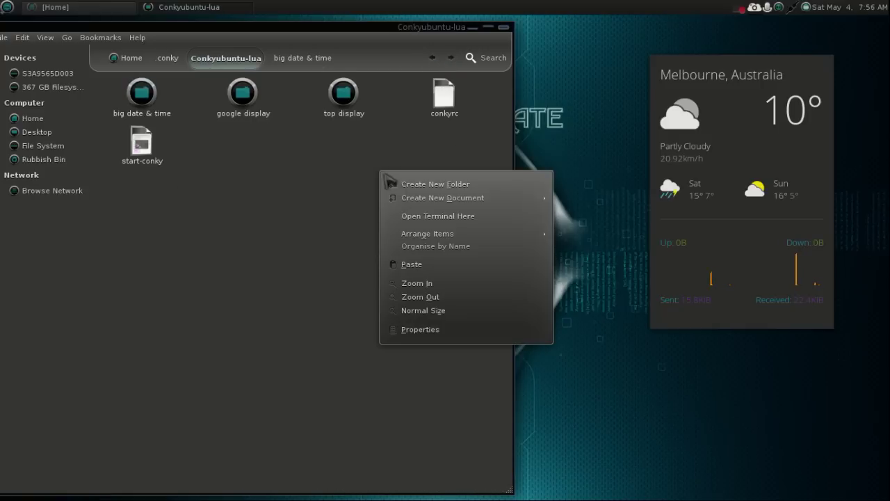
pyautogui.click(409, 264)
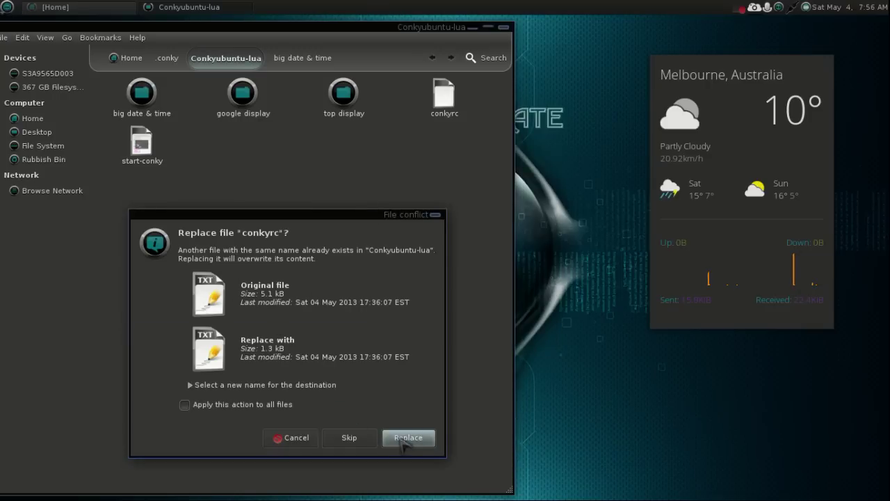
pyautogui.click(403, 439)
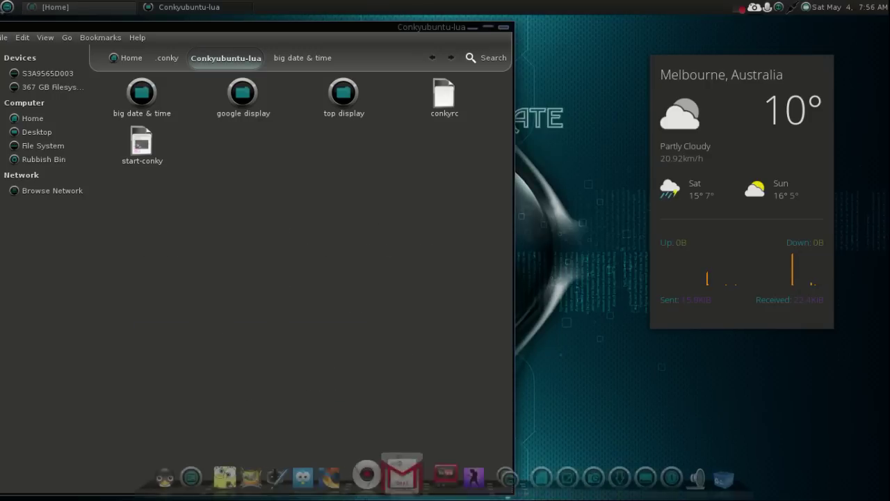
pyautogui.click(217, 462)
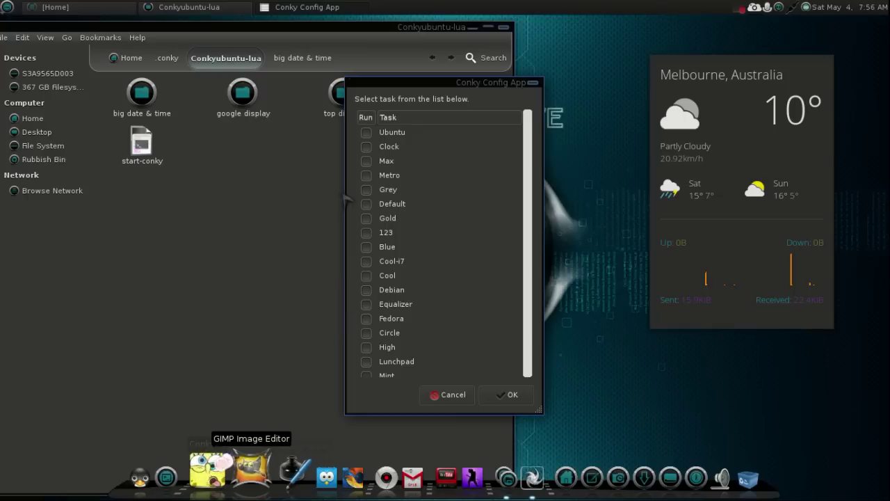
pyautogui.click(497, 395)
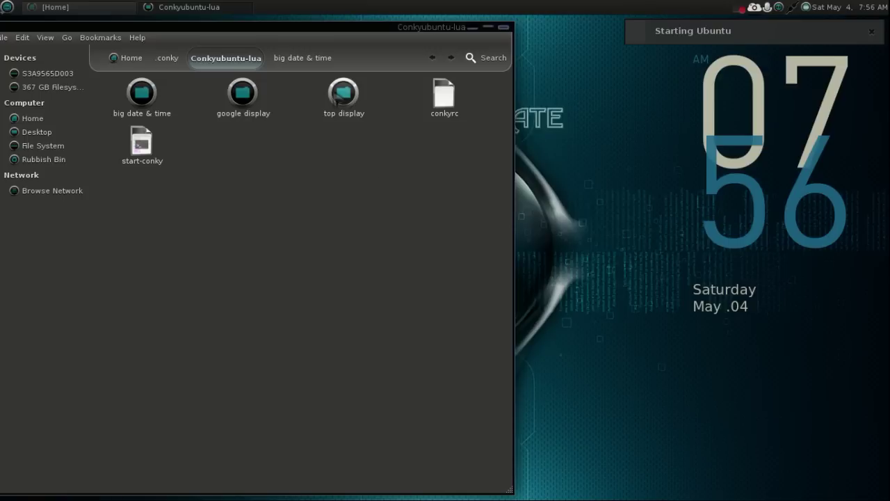
# - Replace the conkyrc in Conkyubuntu-lua with a copy of the one from the "top display" folder
pyautogui.doubleClick(337, 100)
pyautogui.click(142, 94)
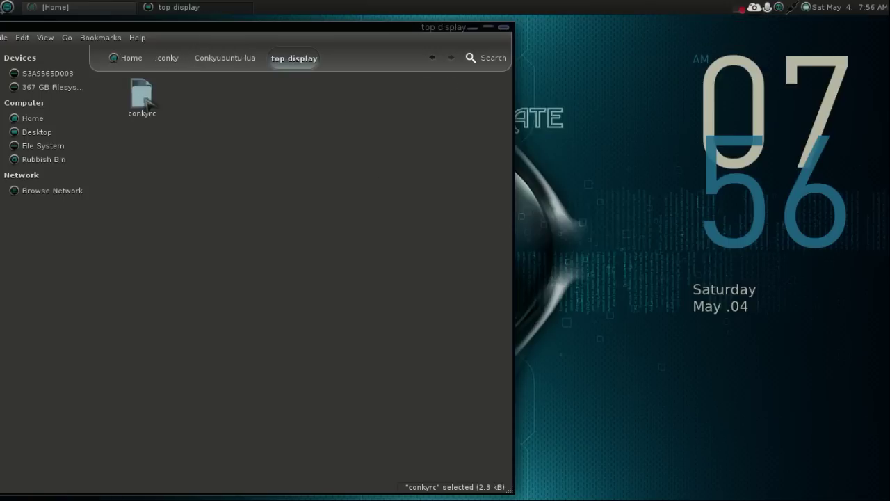
pyautogui.rightClick(142, 96)
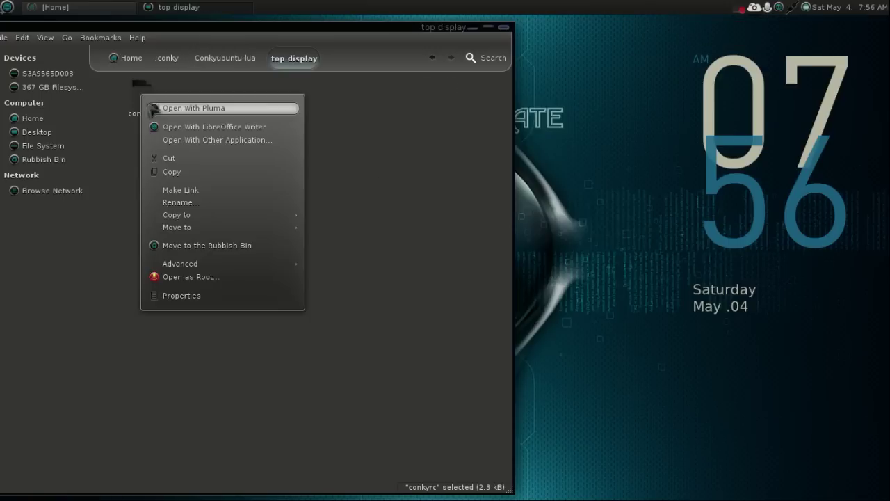
pyautogui.click(174, 173)
pyautogui.click(427, 60)
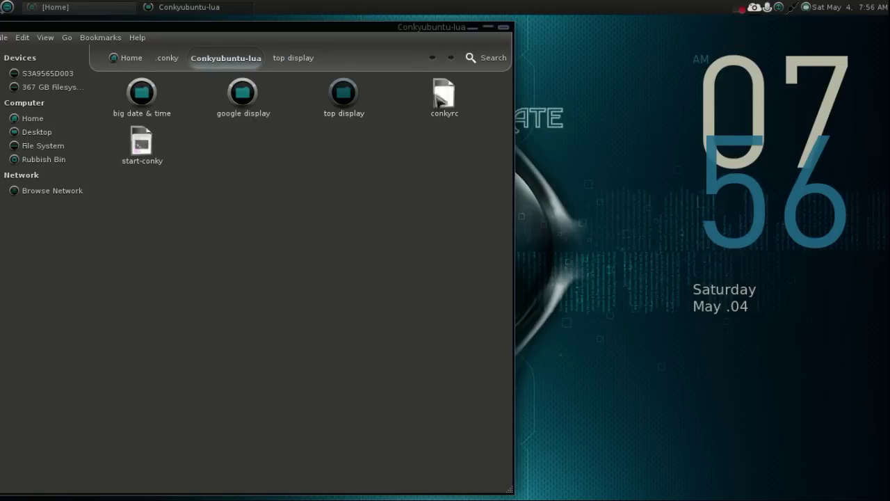
pyautogui.rightClick(319, 202)
pyautogui.click(352, 288)
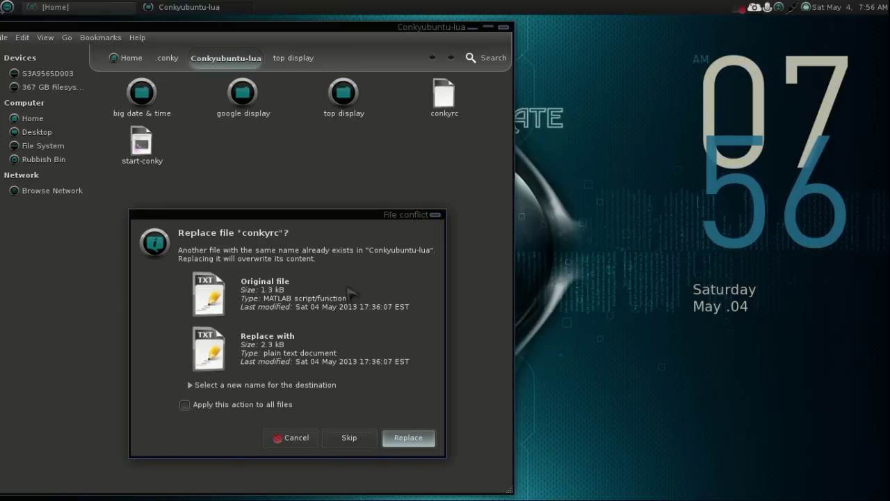
pyautogui.click(407, 438)
# - Run the Ubuntu conky again from the Conky Config App and move the folder window out of the way to reveal the widget
pyautogui.moveTo(383, 487)
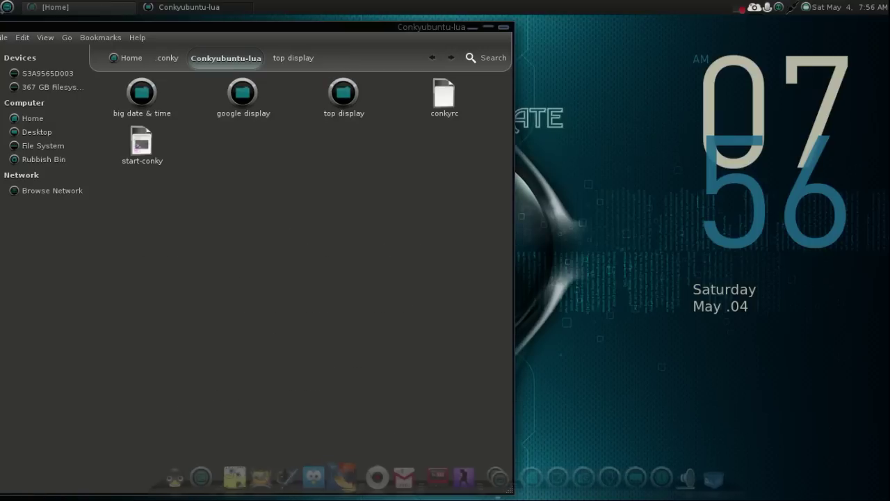
pyautogui.click(233, 473)
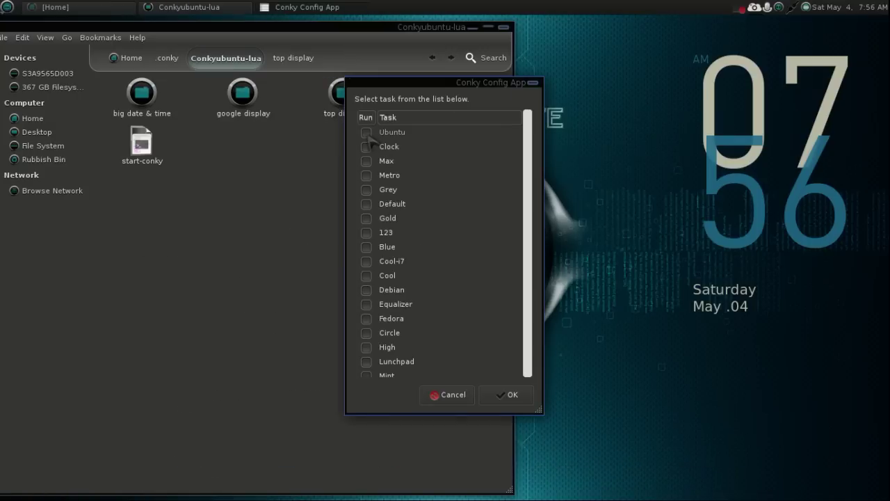
pyautogui.click(508, 395)
pyautogui.moveTo(426, 27); pyautogui.dragTo(629, 276)
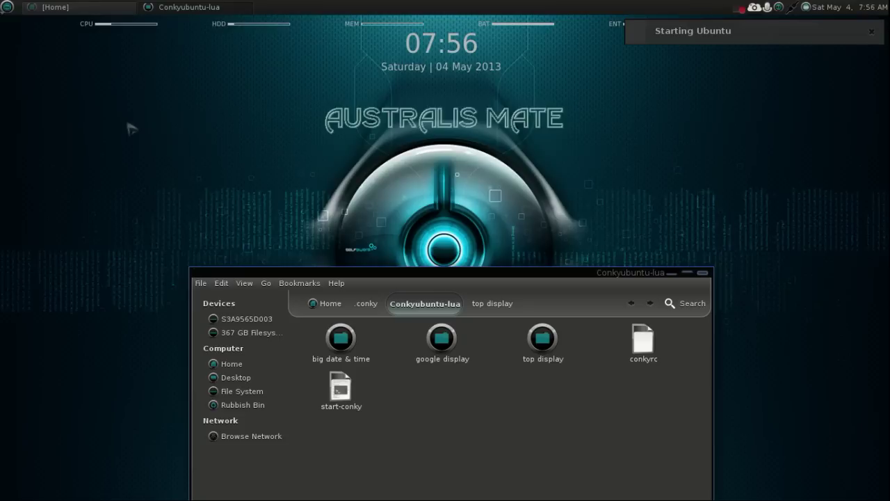
pyautogui.moveTo(402, 281); pyautogui.dragTo(399, 63)
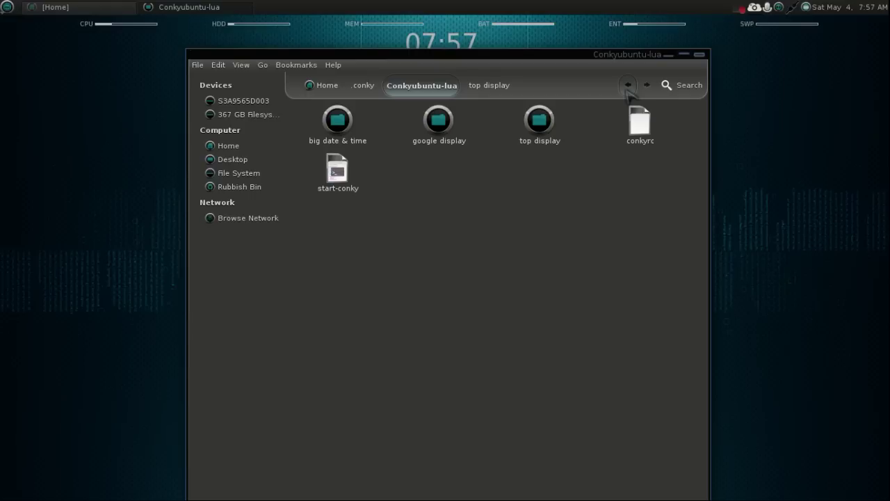
# - Go back to the .conky folder and run the Clock conky from the Conky Config App
pyautogui.click(628, 85)
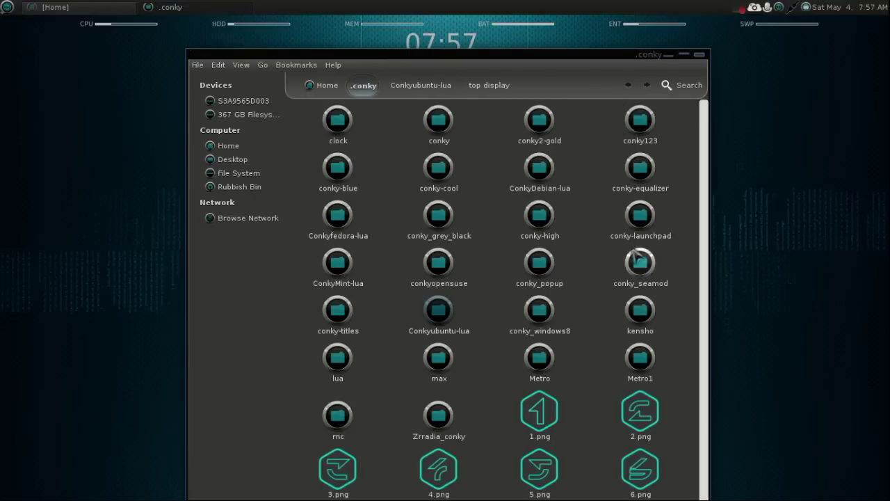
pyautogui.moveTo(542, 70); pyautogui.dragTo(306, 46)
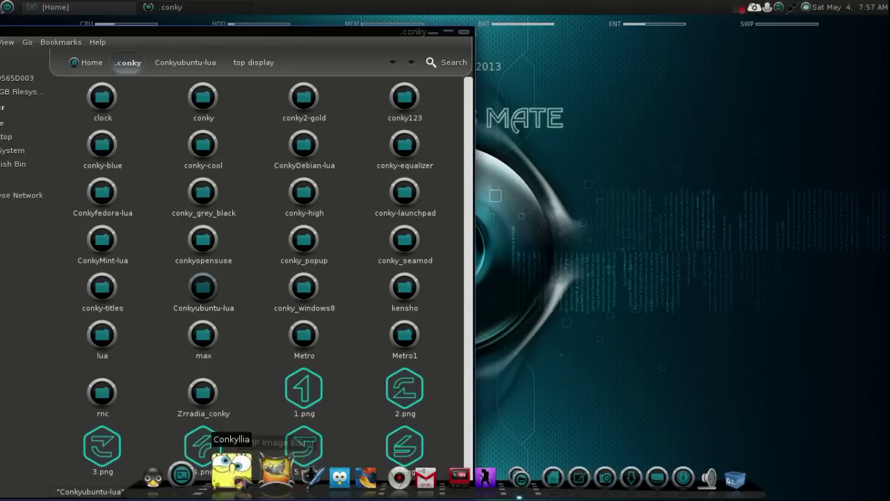
pyautogui.click(239, 474)
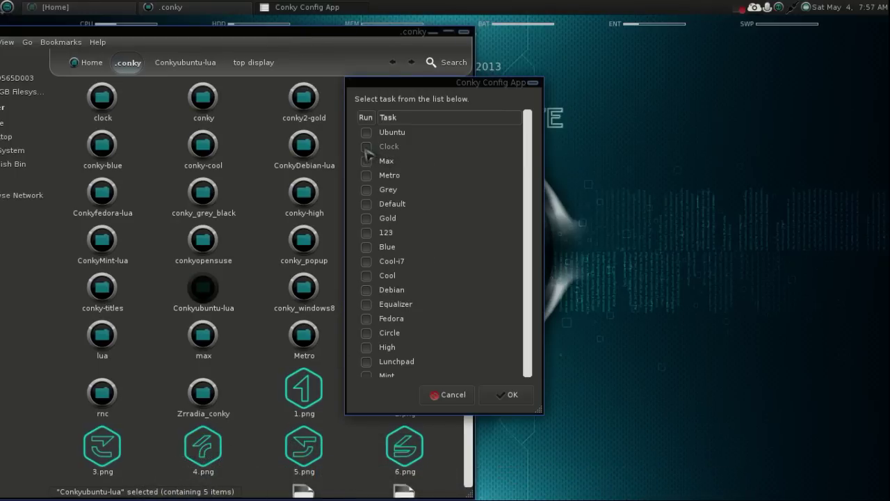
pyautogui.click(508, 394)
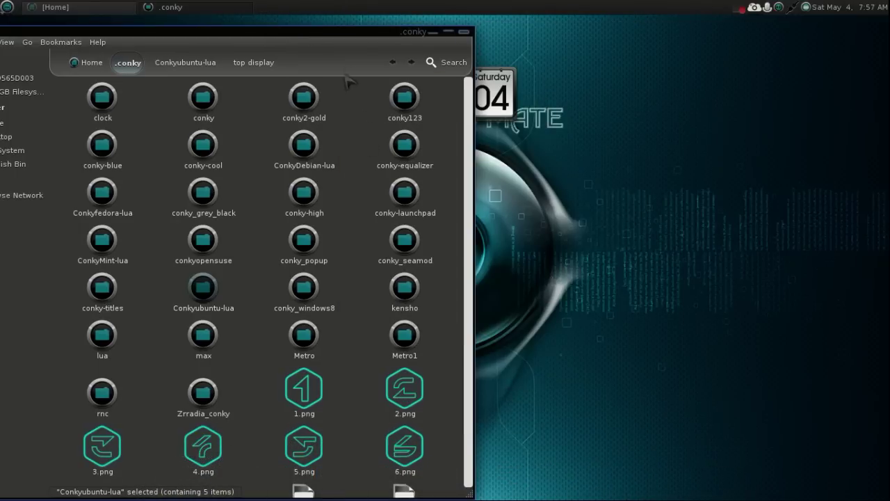
pyautogui.moveTo(358, 45); pyautogui.dragTo(476, 89)
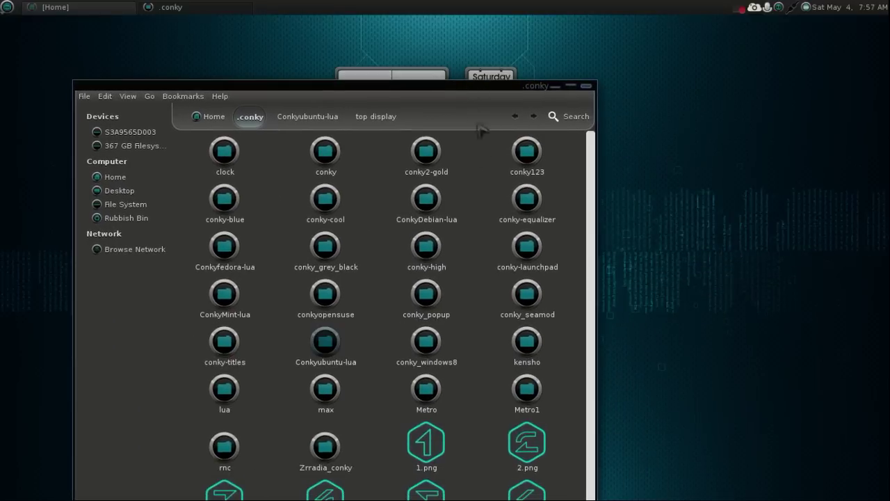
# - Open the "hanging clock" folder inside the clock folder and copy its conkyrc file
pyautogui.click(229, 163)
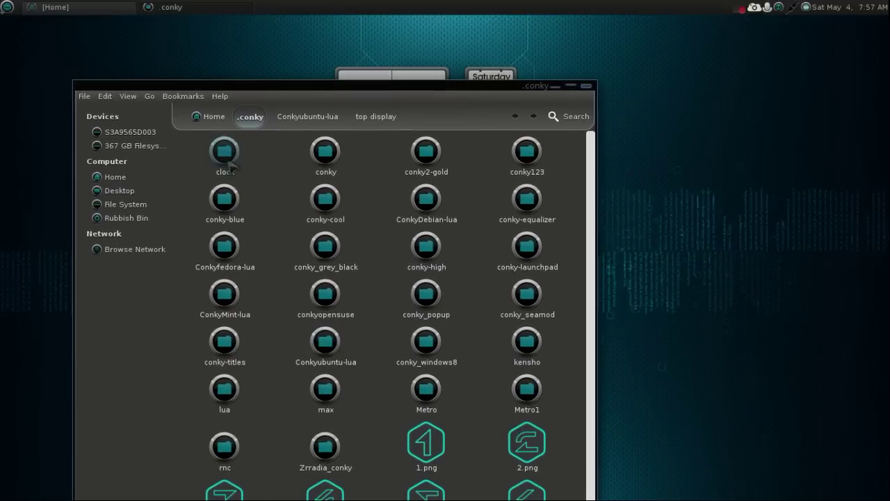
pyautogui.doubleClick(231, 163)
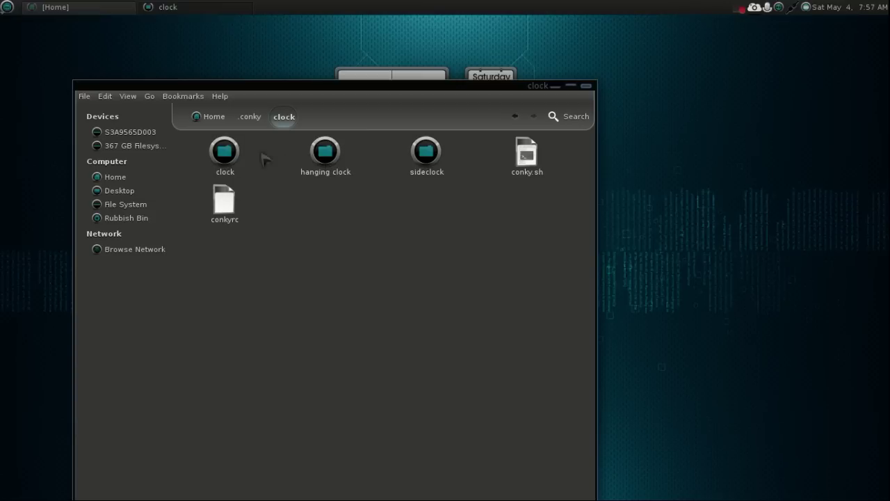
pyautogui.doubleClick(324, 153)
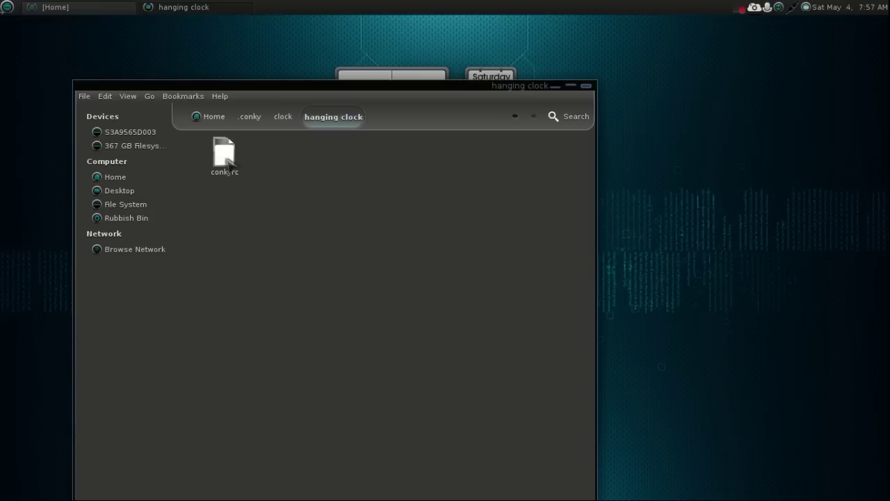
pyautogui.rightClick(221, 156)
pyautogui.click(254, 230)
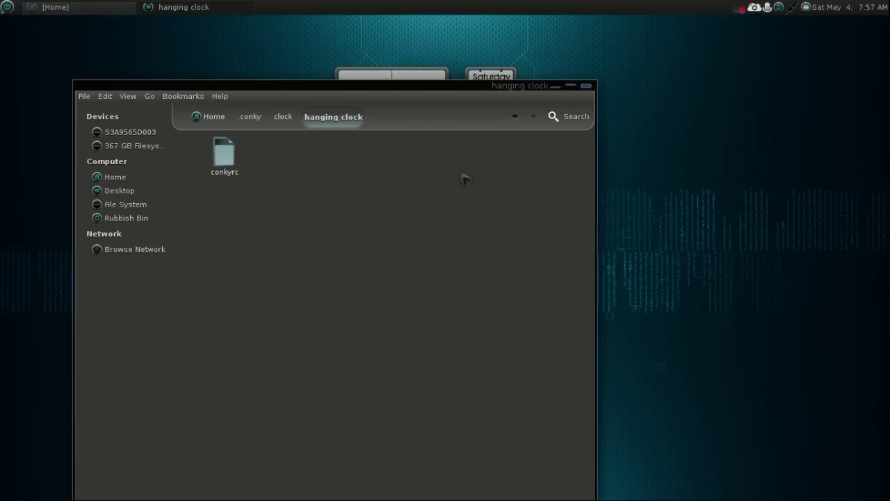
# - Paste the hanging clock's conkyrc into the clock folder, replacing the existing file
pyautogui.click(515, 117)
pyautogui.rightClick(386, 251)
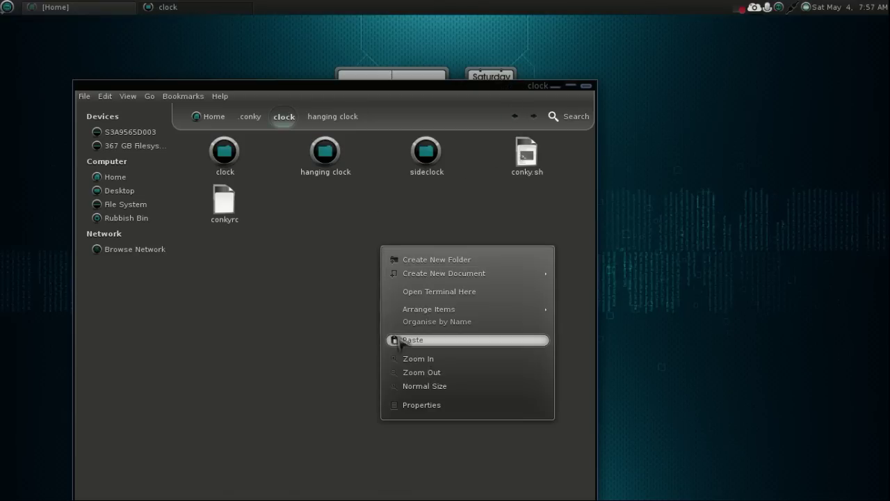
pyautogui.click(400, 337)
pyautogui.click(461, 479)
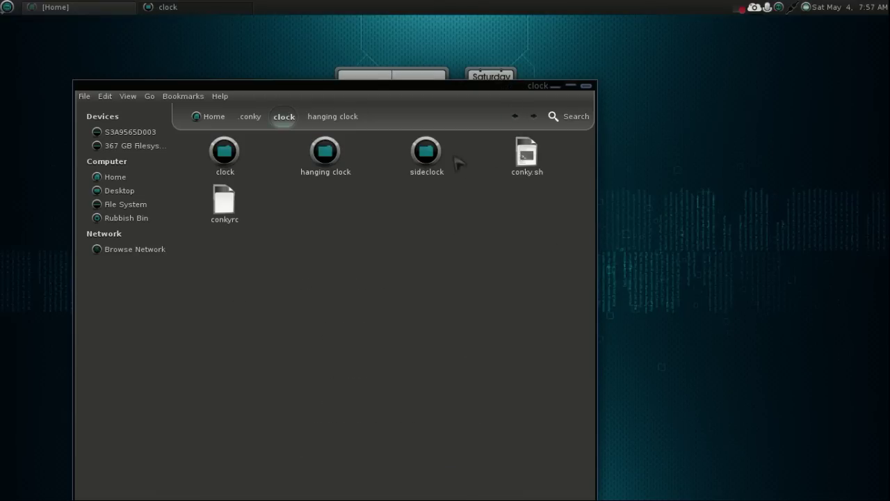
# - Move the clock folder window aside to uncover the flip clock and launch the Conky Config App
pyautogui.moveTo(445, 93); pyautogui.dragTo(121, 139)
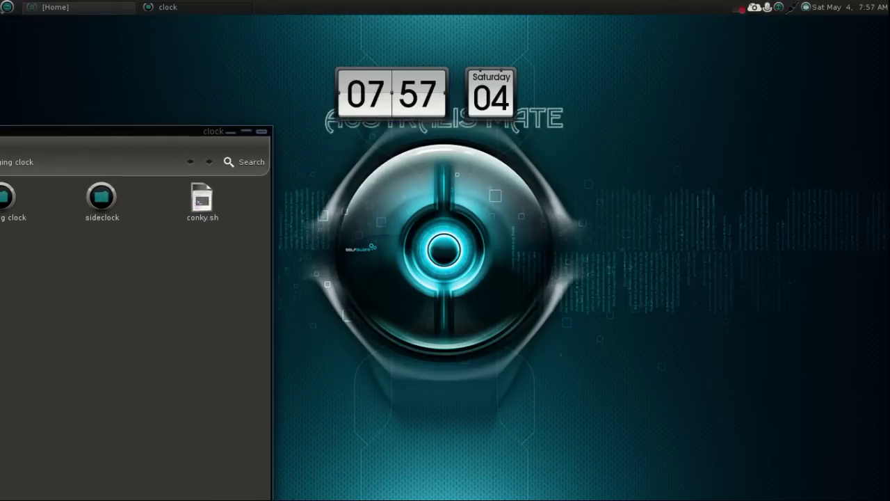
pyautogui.moveTo(285, 479)
pyautogui.click(182, 475)
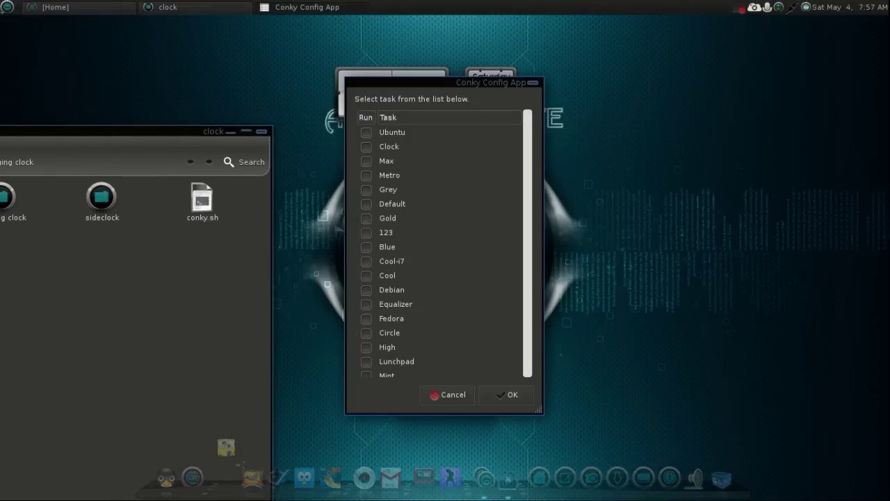
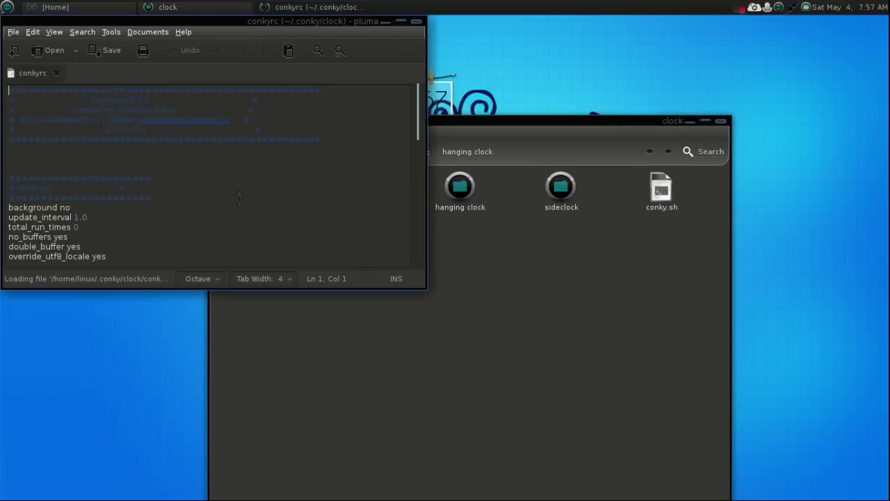
# - Set gap_x to 70 in the hanging clock's conkyrc and save the file
pyautogui.scroll(-5, 240, 200)
pyautogui.click(401, 23)
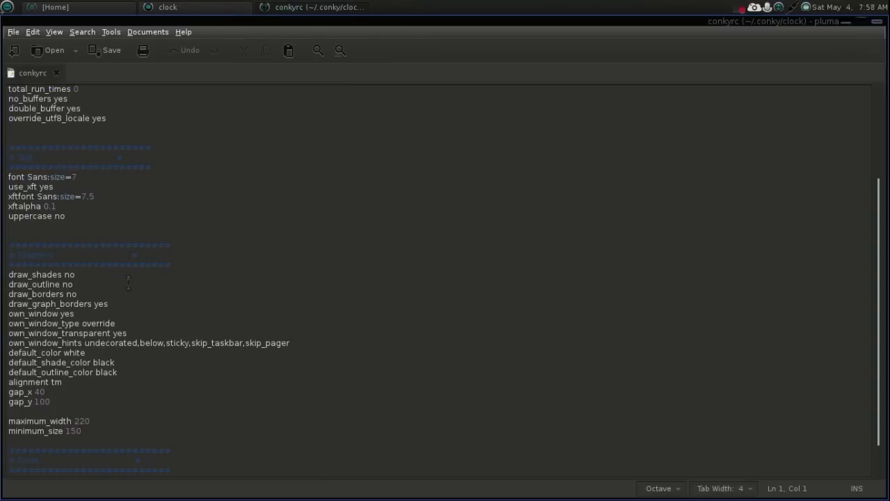
pyautogui.scroll(-2, 128, 280)
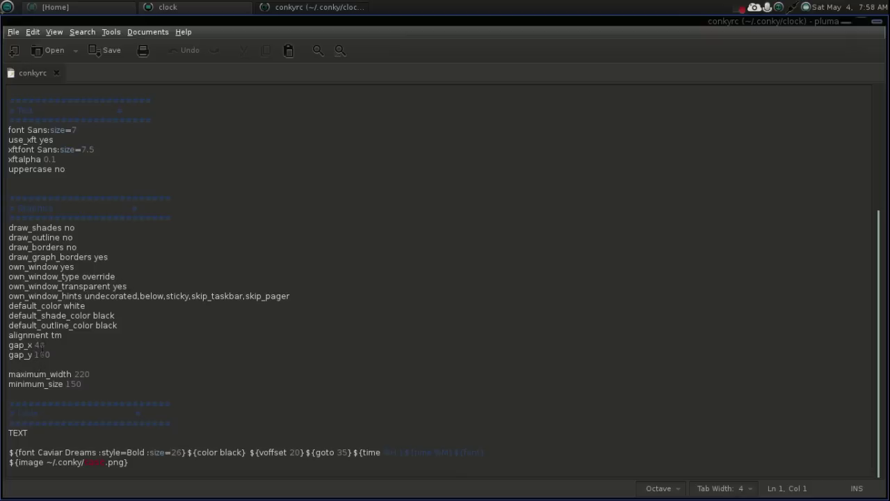
pyautogui.moveTo(417, 51); pyautogui.dragTo(455, 80)
pyautogui.scroll(-5, 315, 218)
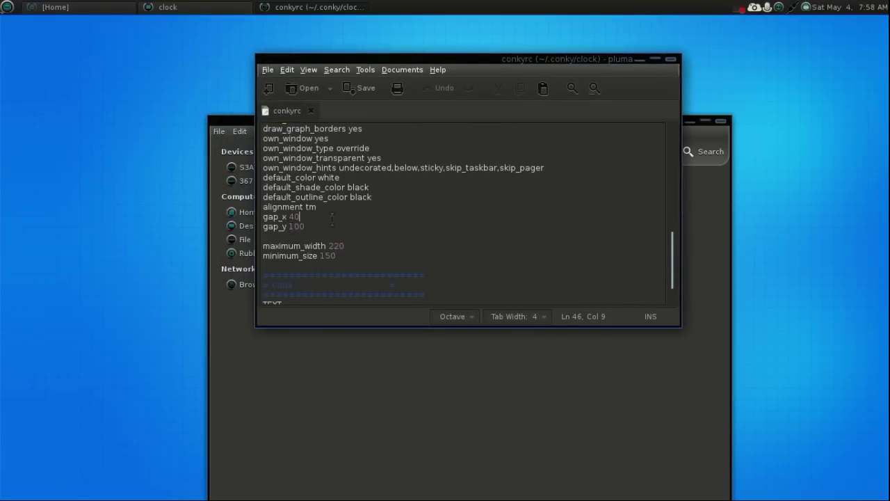
pyautogui.press('BackSpace')
pyautogui.press('BackSpace')
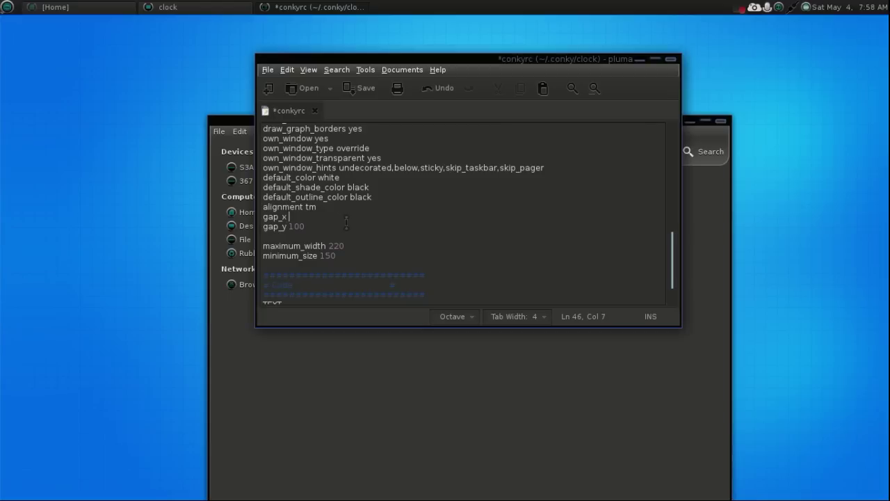
pyautogui.moveTo(421, 59); pyautogui.dragTo(588, 140)
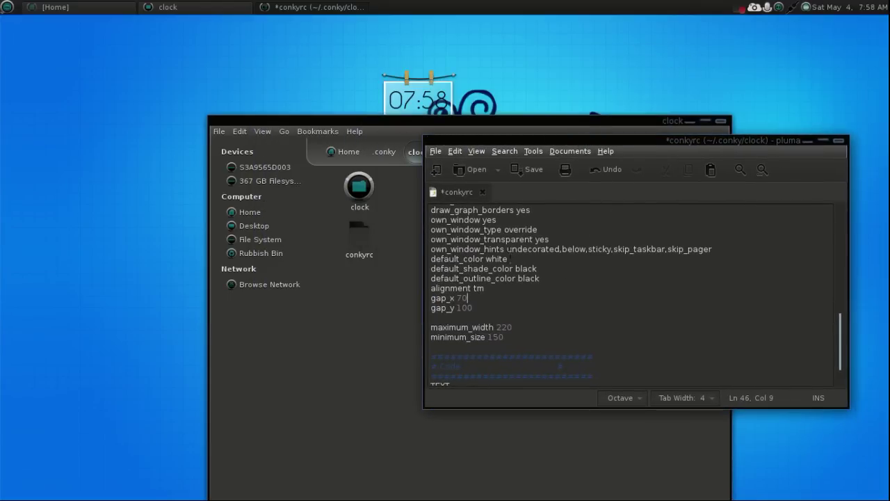
pyautogui.click(532, 170)
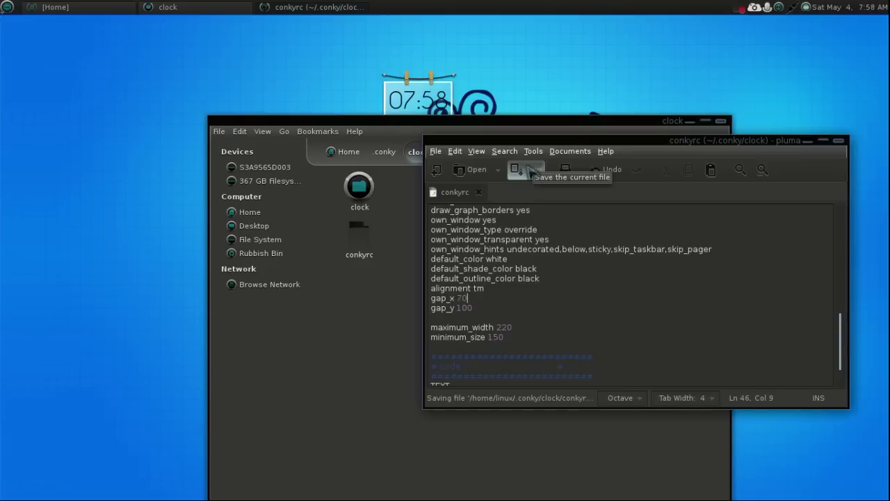
# - Move the clock folder window clear of the hanging clock and rerun the Clock conky from the Conky Config App
pyautogui.moveTo(448, 127); pyautogui.dragTo(196, 236)
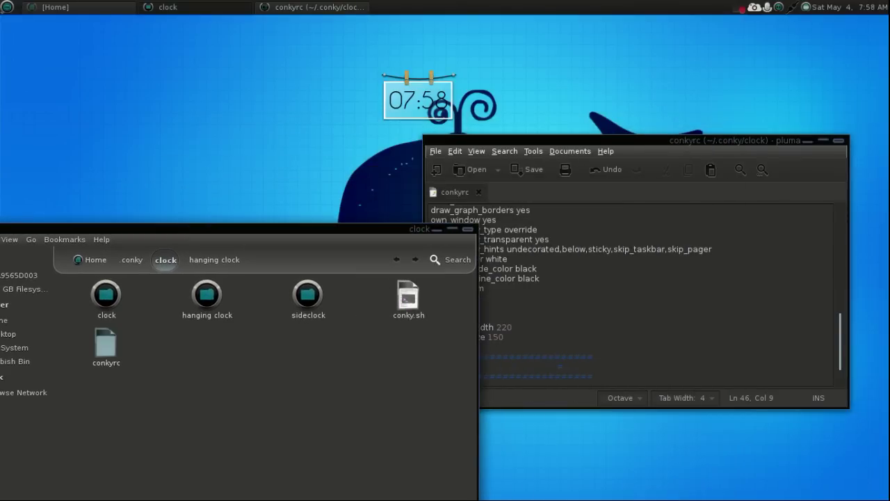
pyautogui.click(222, 467)
pyautogui.click(366, 146)
pyautogui.moveTo(459, 83); pyautogui.dragTo(775, 78)
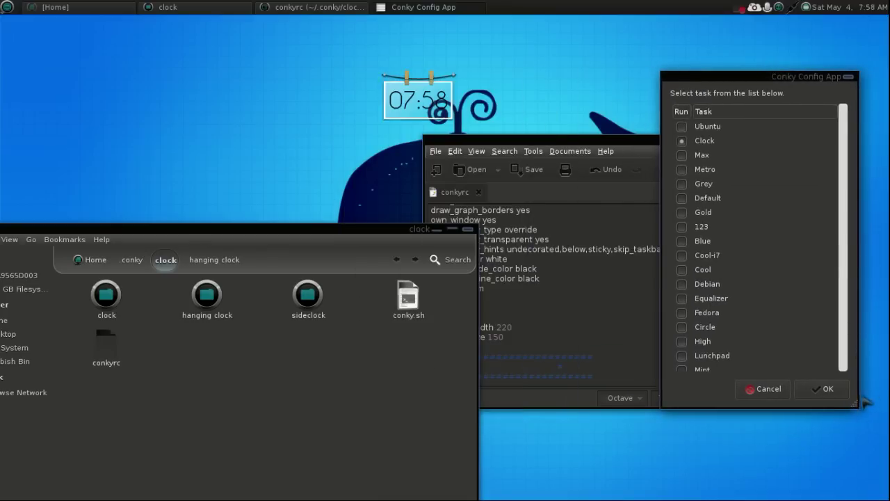
pyautogui.click(837, 396)
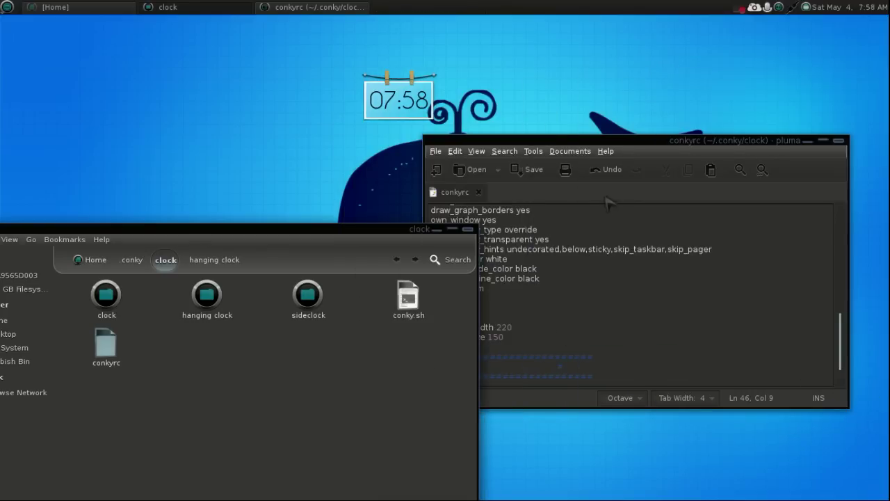
# - Set gap_y to 70 in the saved conkyrc and rerun the Clock conky from the Conky Config App
pyautogui.click(633, 151)
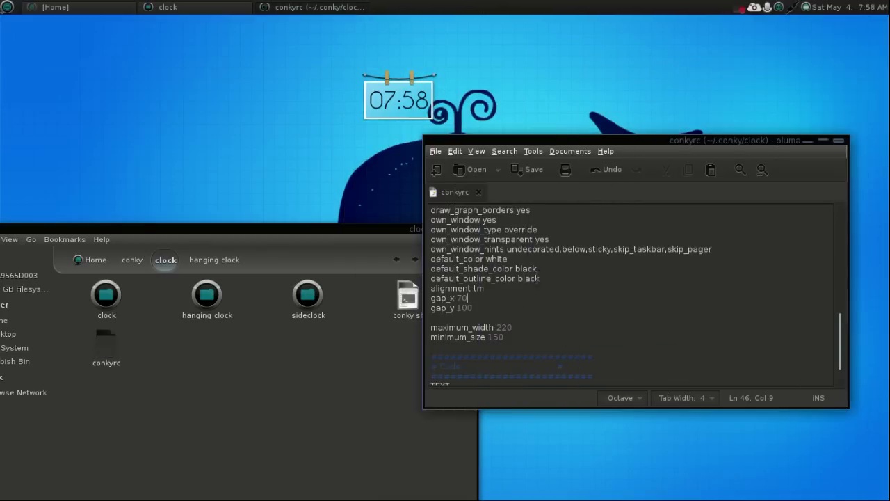
pyautogui.press('BackSpace')
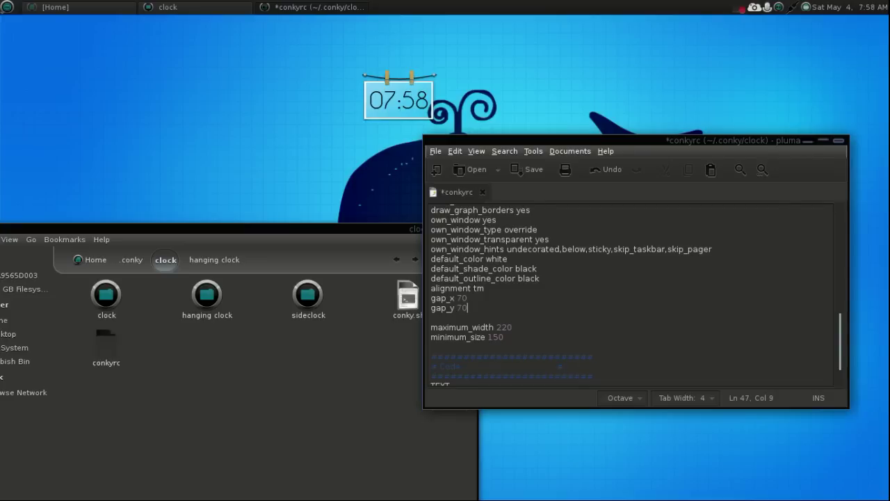
pyautogui.click(529, 169)
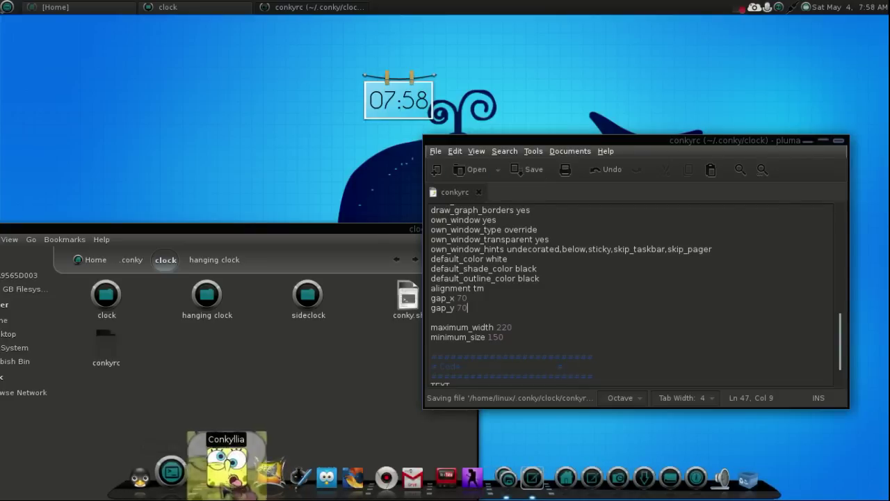
pyautogui.click(218, 470)
pyautogui.click(367, 146)
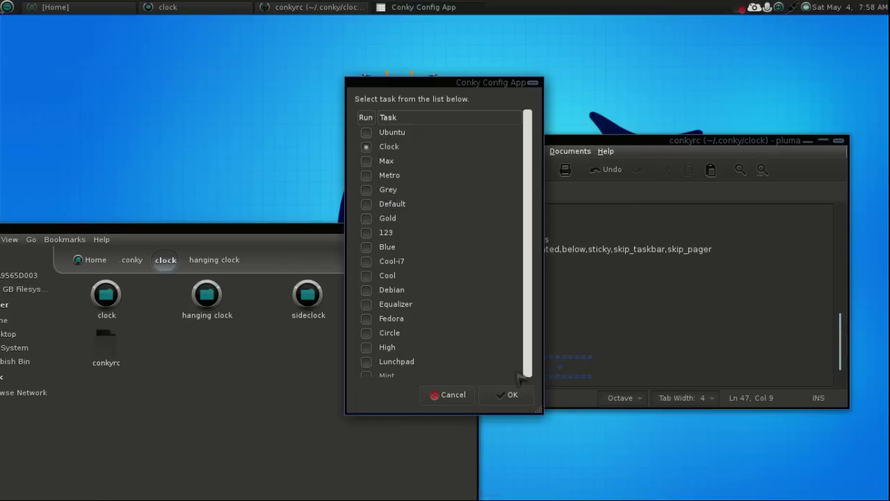
pyautogui.click(505, 396)
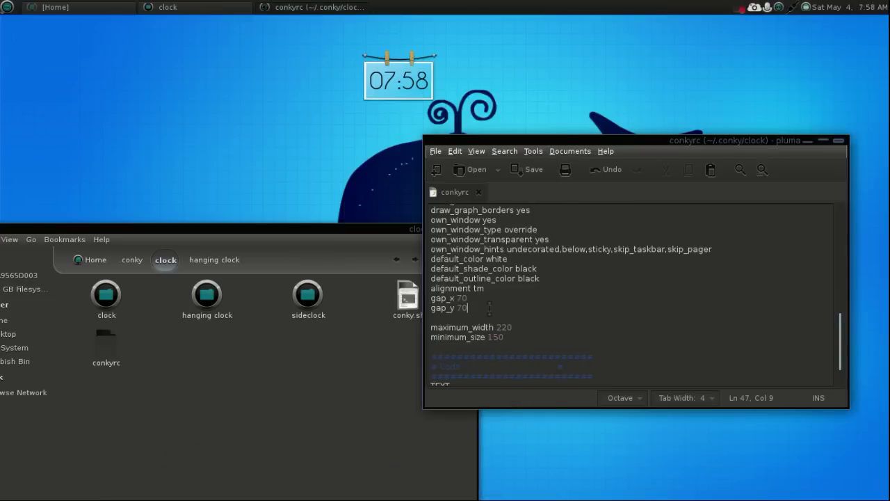
# - Set gap_y to 50 in the conkyrc, then save and close the file
pyautogui.press('BackSpace')
pyautogui.click(529, 169)
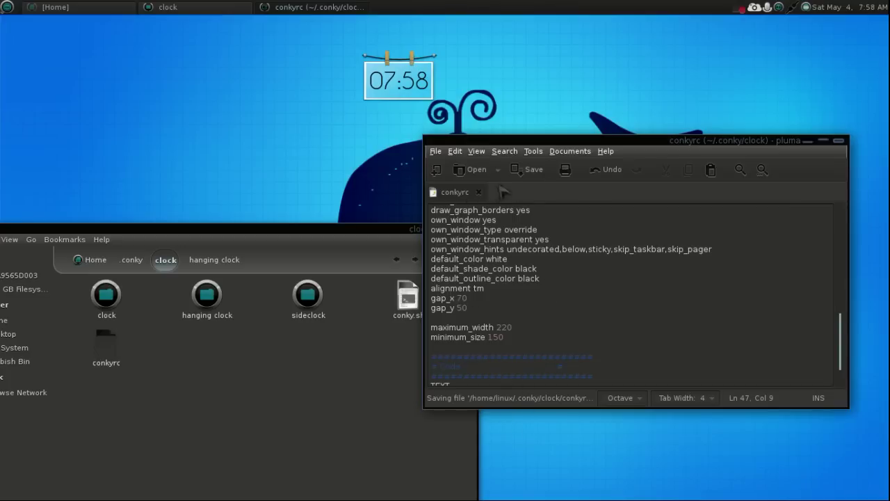
pyautogui.click(840, 141)
# - Run the Clock conky again from the Conky Config App and minimise the clock folder window
pyautogui.click(238, 467)
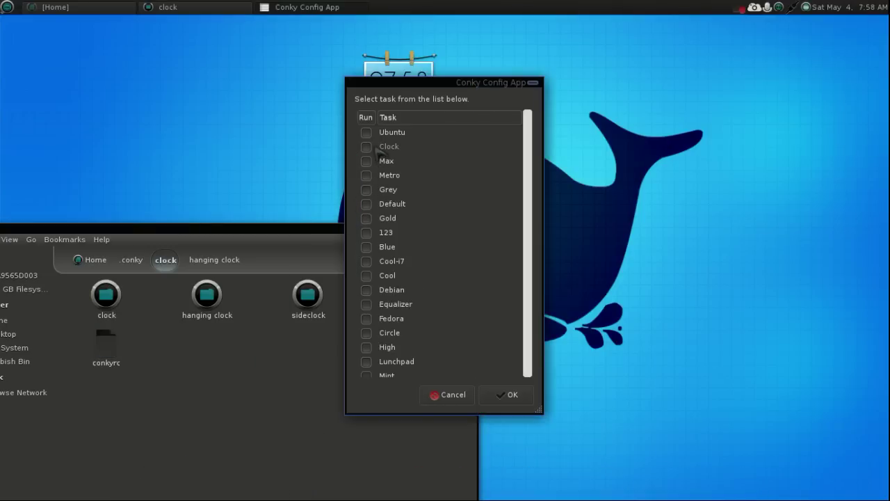
pyautogui.click(365, 147)
pyautogui.click(515, 395)
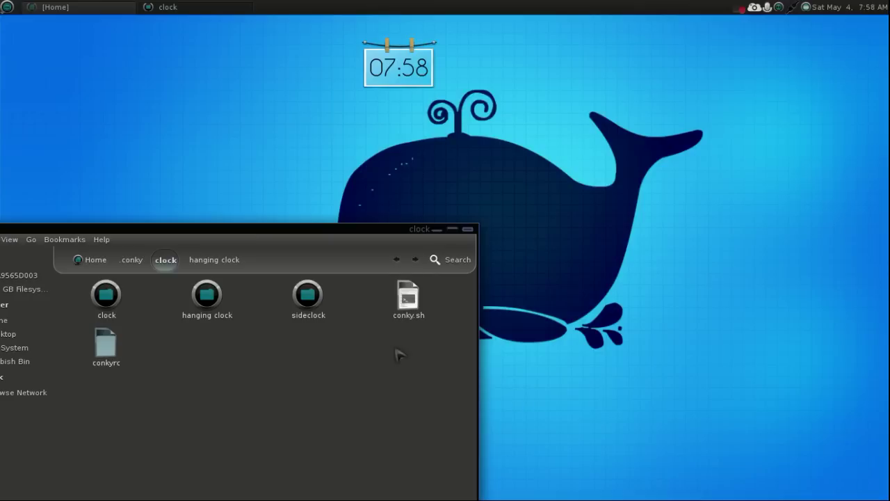
pyautogui.click(436, 231)
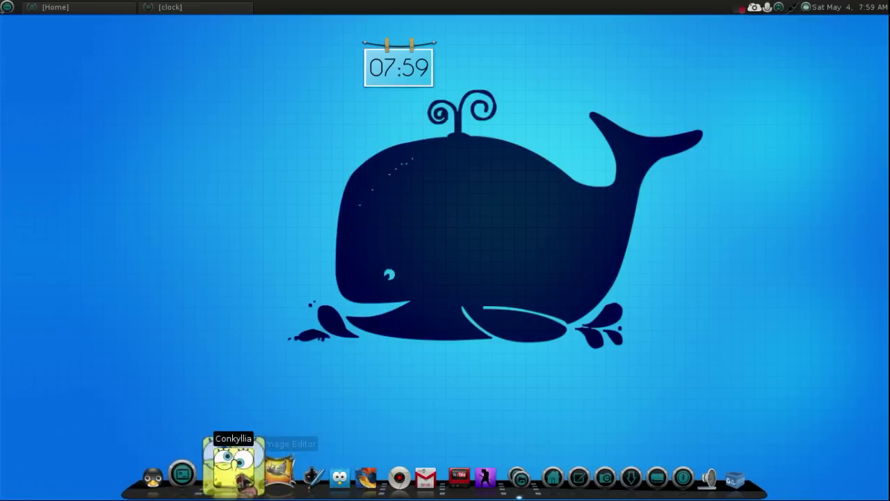
# - Launch the Conky Config App and copy the conkyrc file from the clock folder's "sideclock" subfolder
pyautogui.click(221, 469)
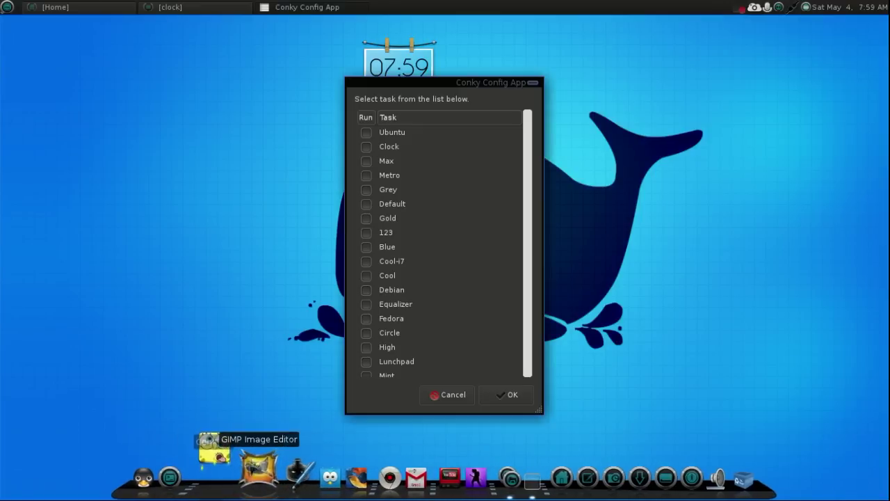
pyautogui.click(167, 7)
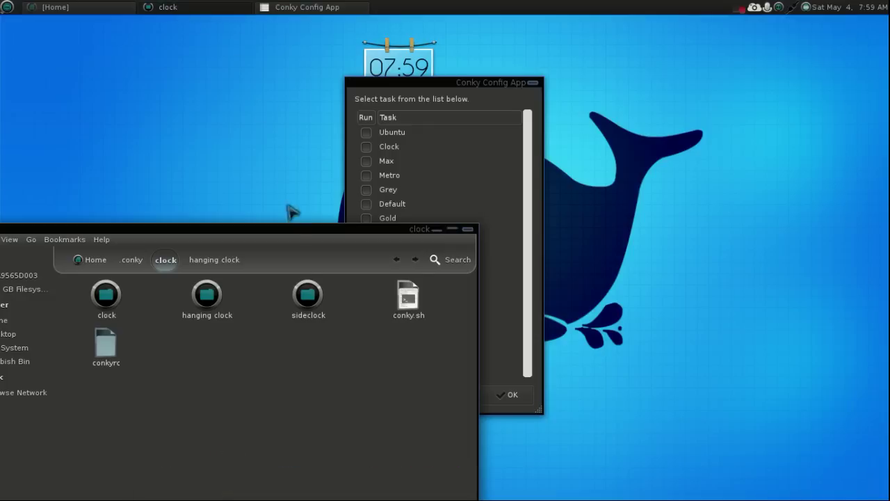
pyautogui.doubleClick(307, 296)
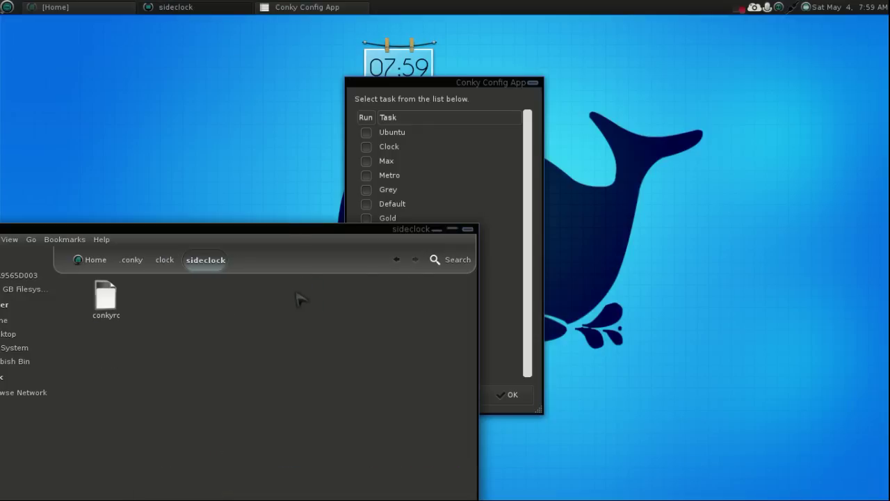
pyautogui.rightClick(101, 293)
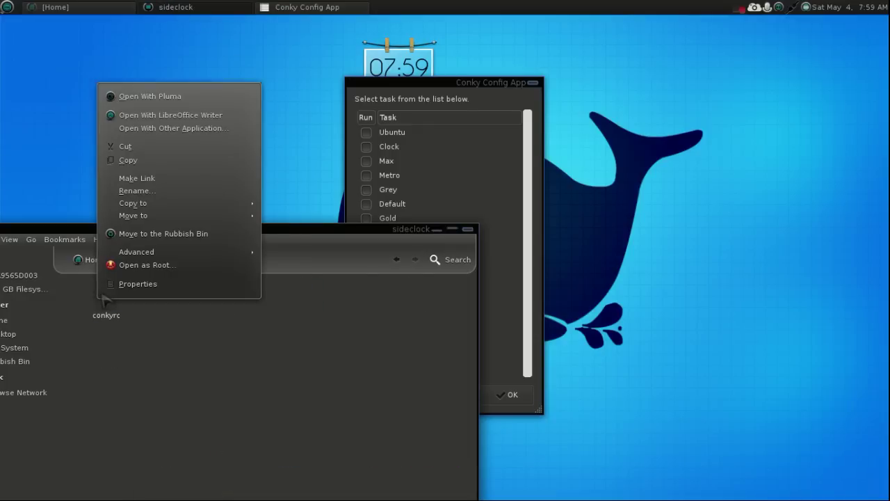
pyautogui.click(150, 163)
# - Paste the sideclock's conkyrc into the parent clock folder, replacing the existing file
pyautogui.moveTo(237, 229); pyautogui.dragTo(436, 106)
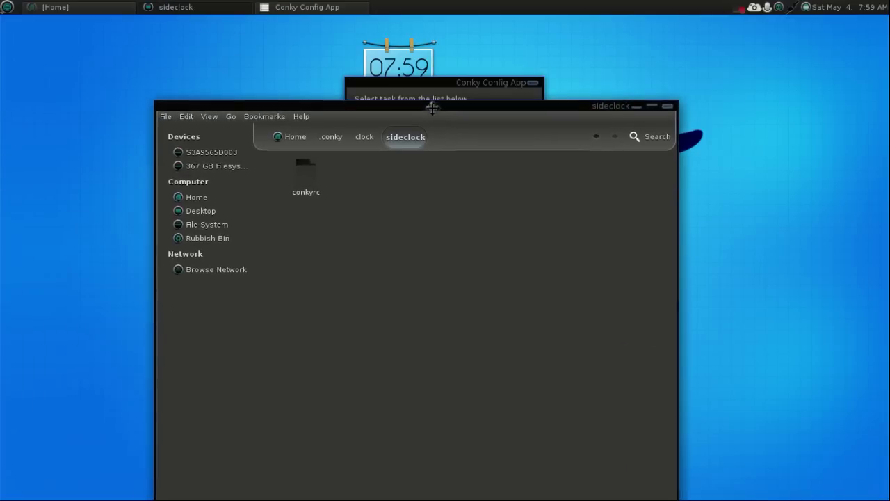
pyautogui.click(595, 136)
pyautogui.rightClick(447, 260)
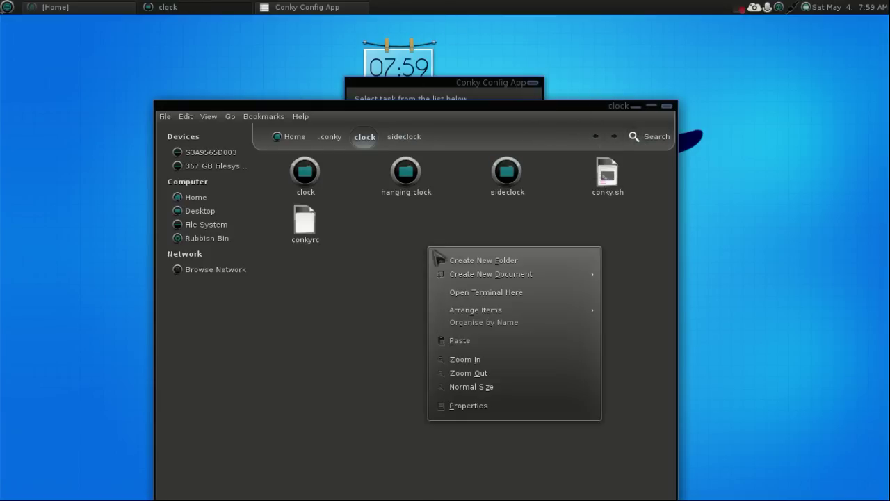
pyautogui.click(450, 341)
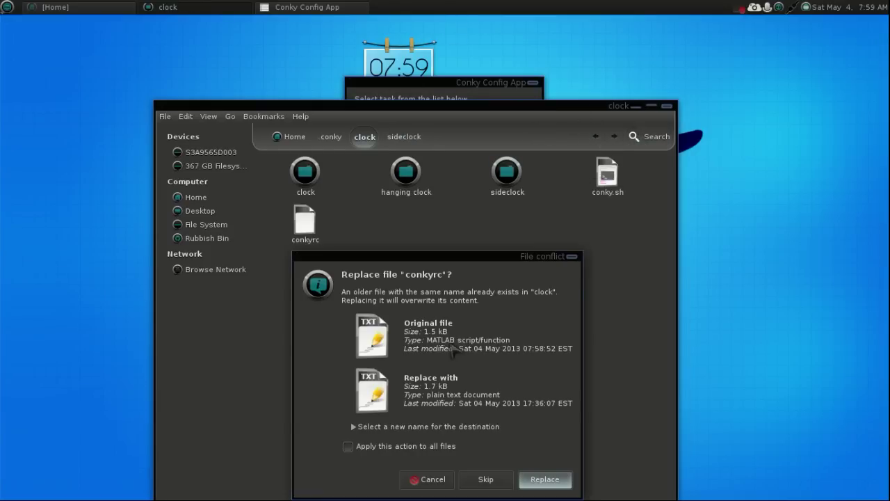
pyautogui.click(539, 477)
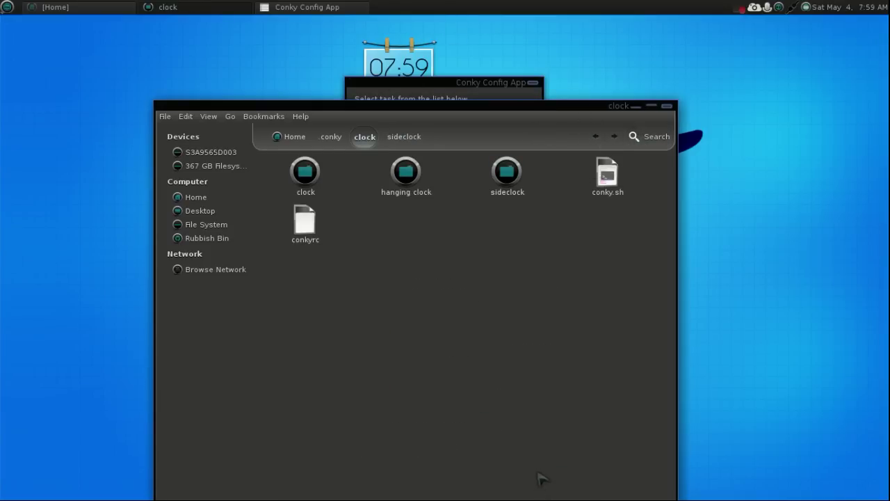
# - Run the Clock conky with the sideclock configuration from the open Conky Config App
pyautogui.click(467, 82)
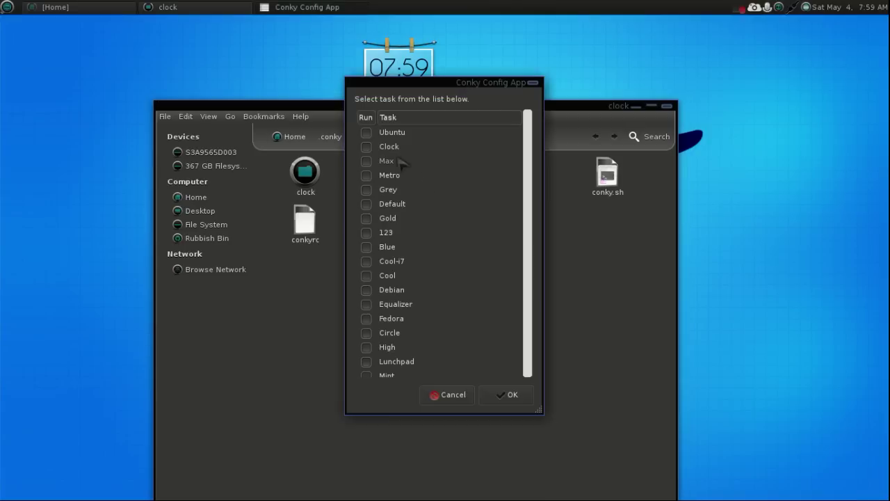
pyautogui.click(367, 147)
pyautogui.click(507, 396)
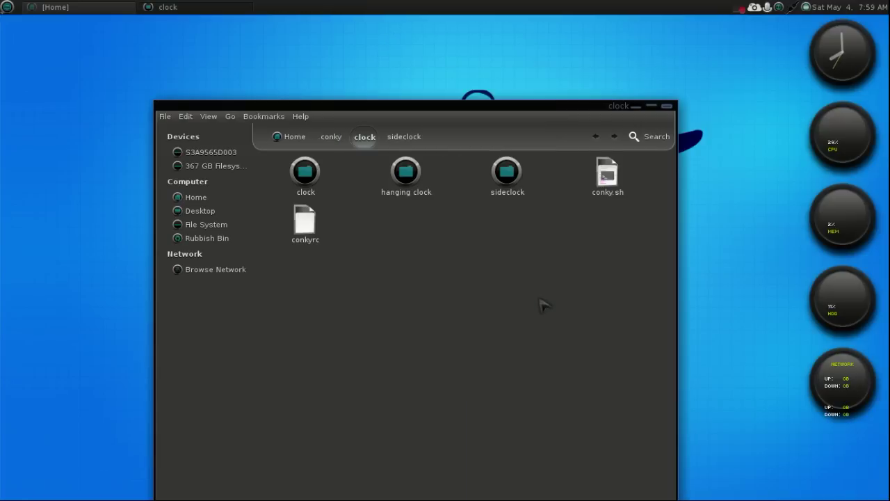
# - Return the file manager to the .conky folder and minimise its window to clear the desktop
pyautogui.moveTo(530, 106); pyautogui.dragTo(535, 32)
pyautogui.click(601, 63)
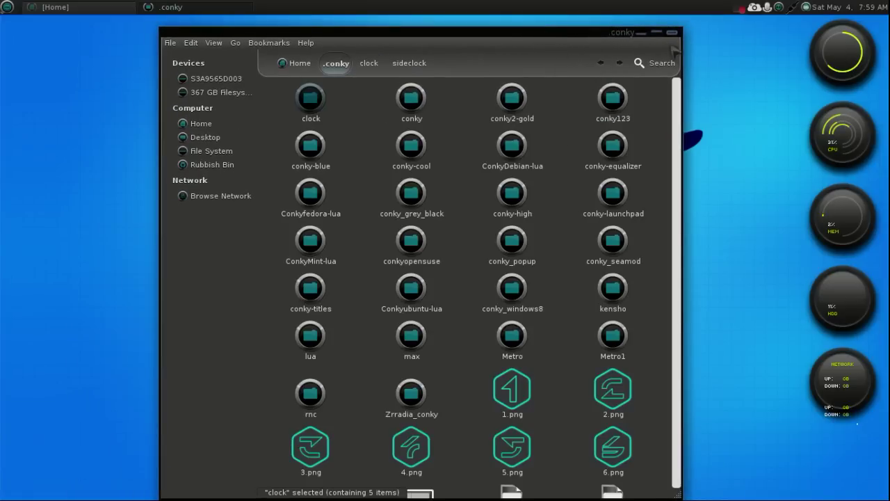
pyautogui.click(656, 33)
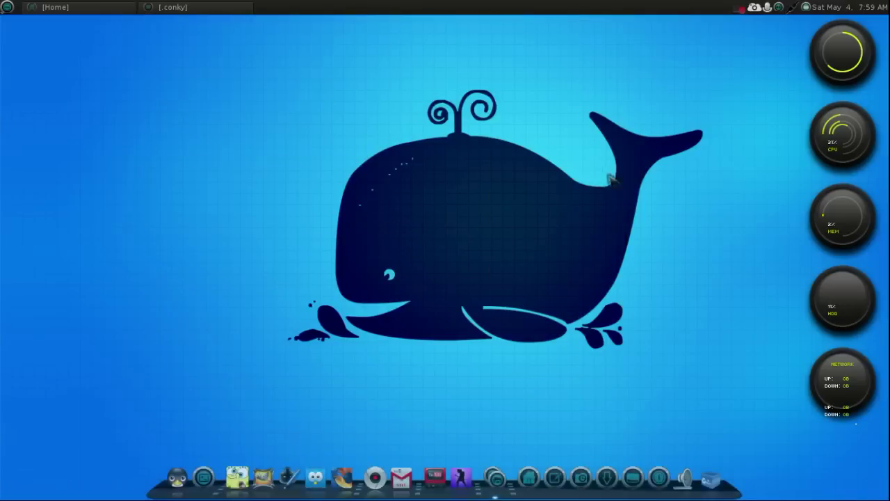
# - Change the desktop background to the dark circuit-board wallpaper with blue lines and close Appearance Preferences
pyautogui.rightClick(283, 161)
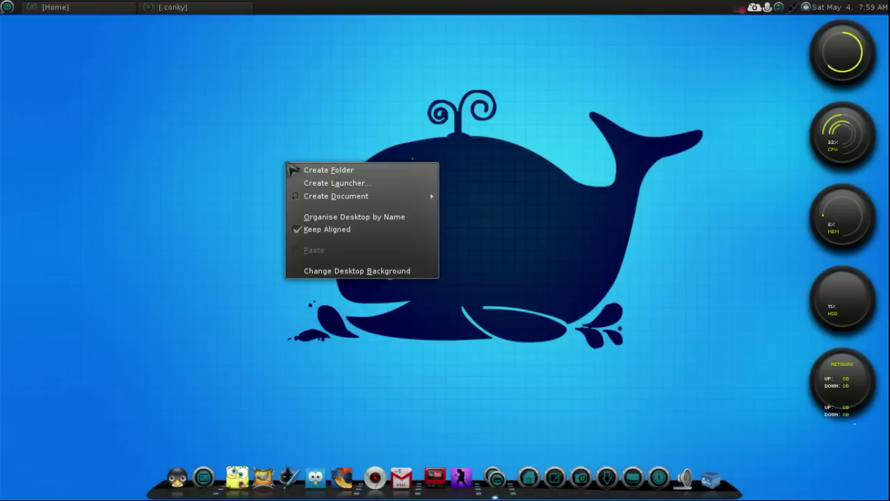
pyautogui.click(351, 271)
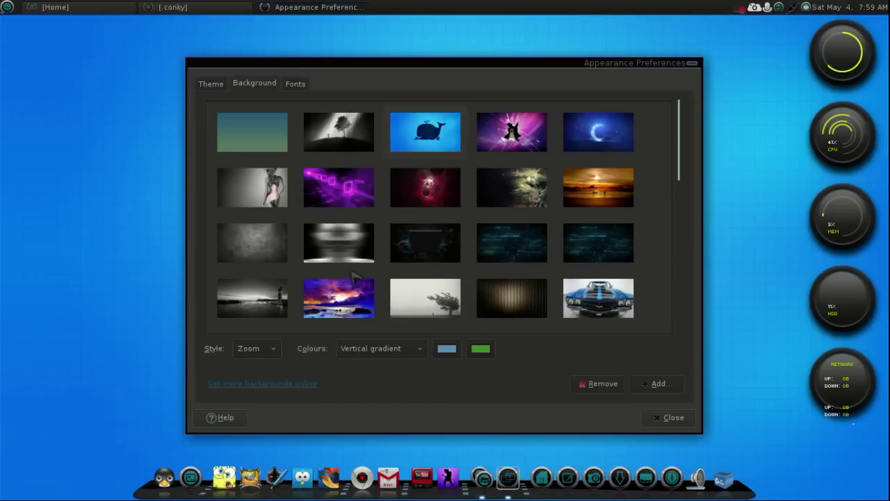
pyautogui.click(426, 242)
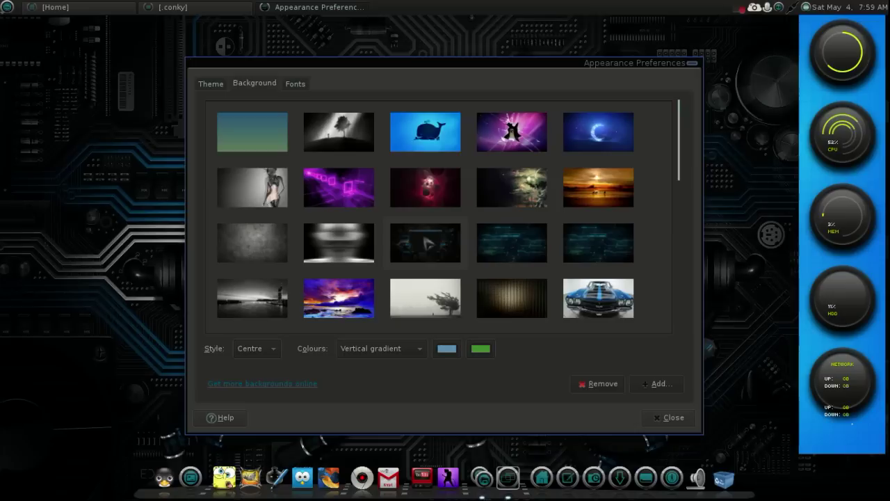
pyautogui.moveTo(694, 64); pyautogui.dragTo(539, 61)
pyautogui.click(538, 60)
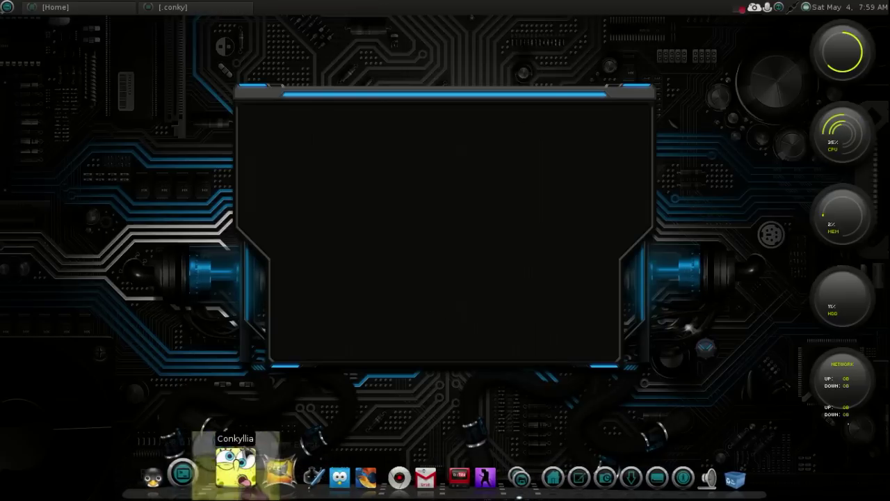
pyautogui.click(184, 478)
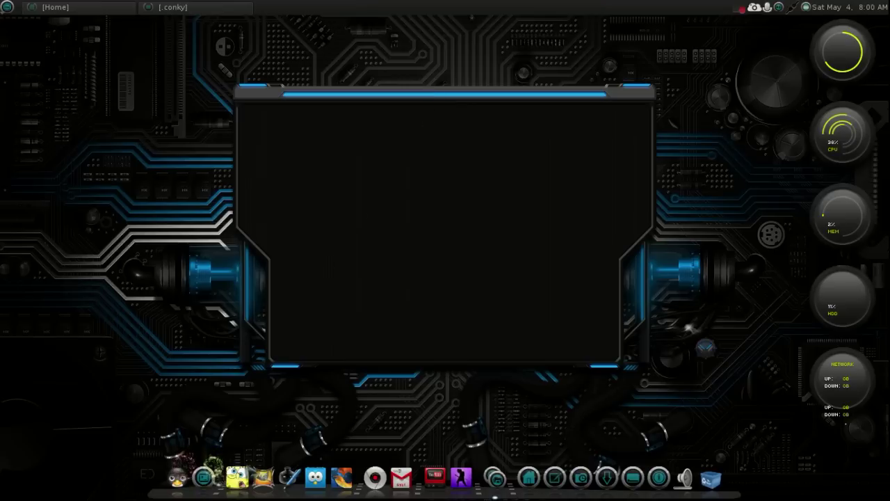
# - Open the Conky Config App and run the 123 conky
pyautogui.click(237, 479)
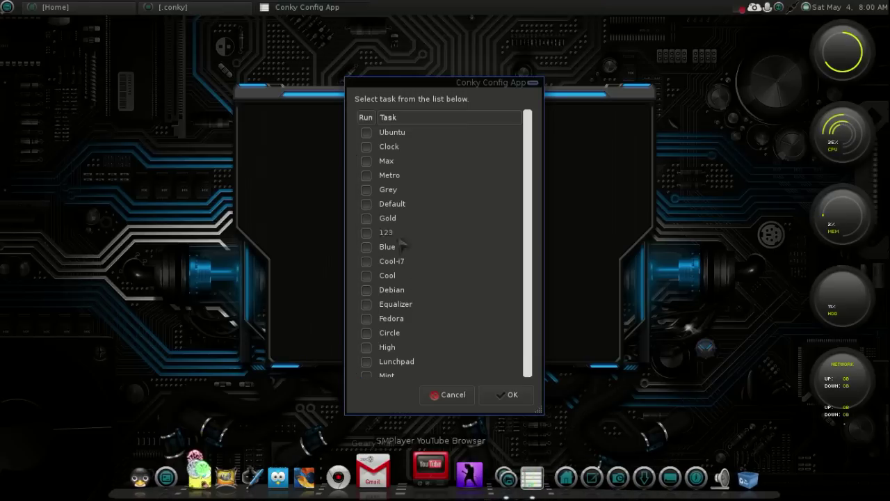
pyautogui.click(367, 232)
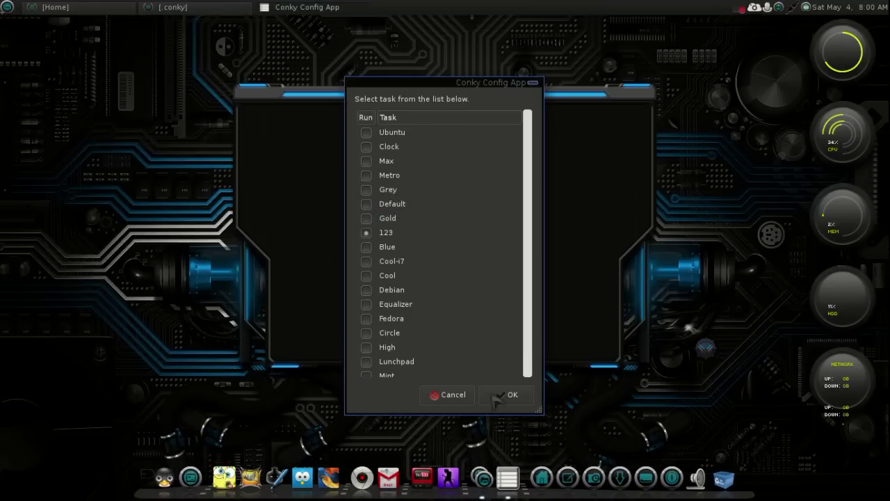
pyautogui.click(510, 394)
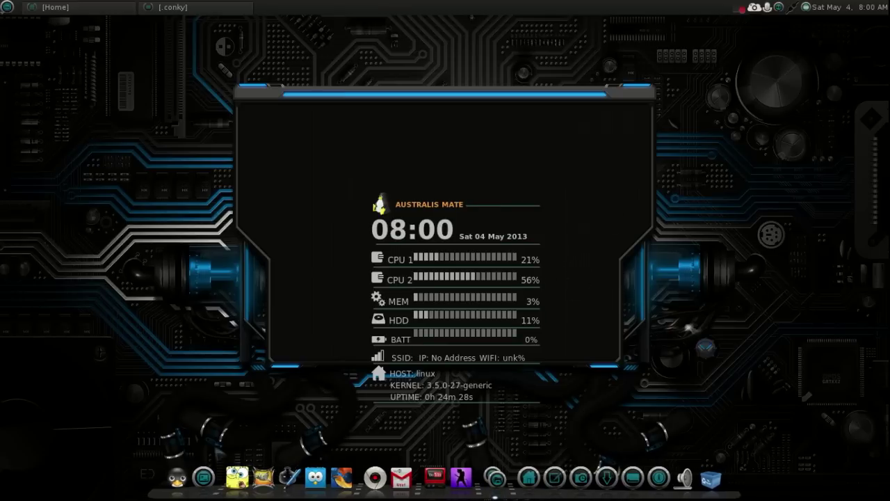
# - Open the conkyrc file from the conky123 folder in the text editor, with the file manager moved aside to uncover the widget
pyautogui.click(167, 7)
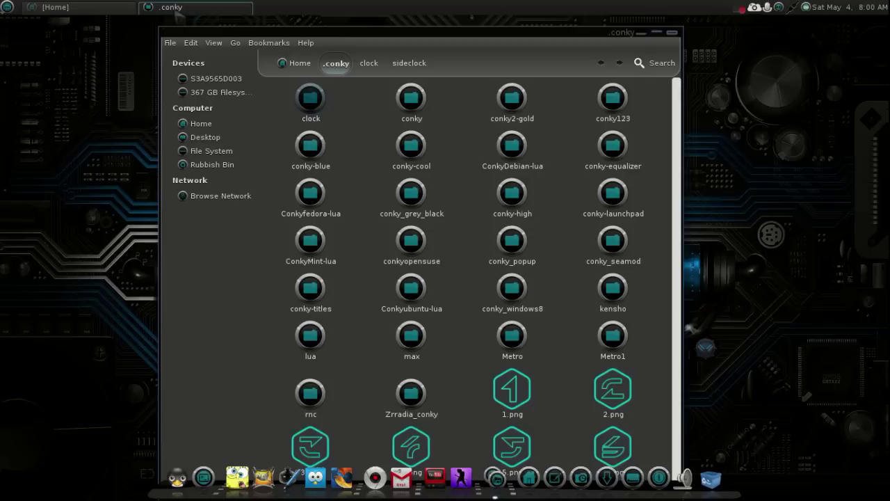
pyautogui.doubleClick(614, 100)
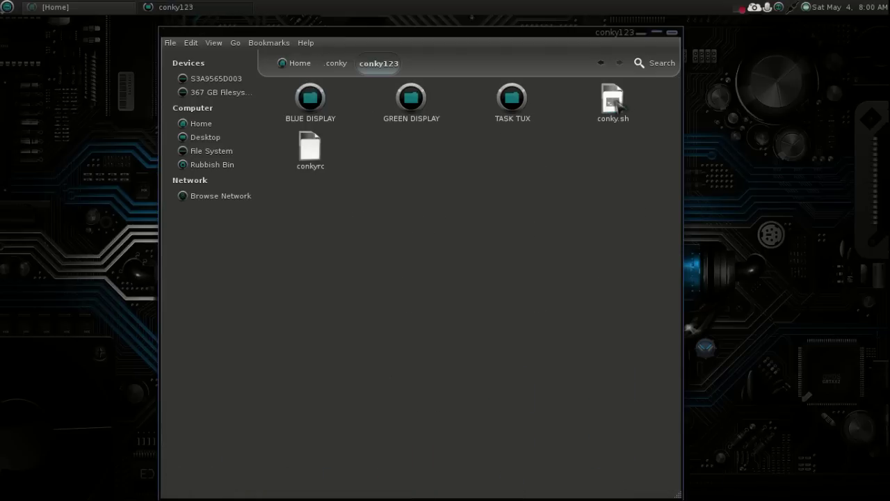
pyautogui.moveTo(509, 32); pyautogui.dragTo(295, 36)
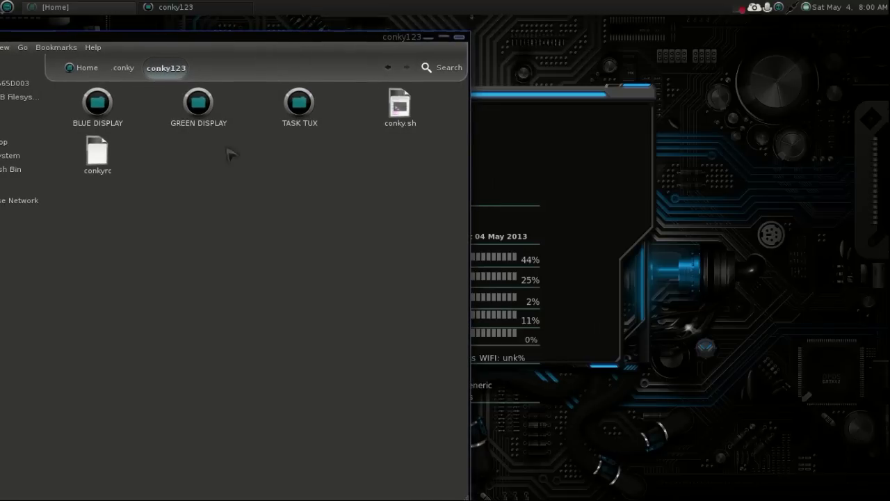
pyautogui.doubleClick(103, 155)
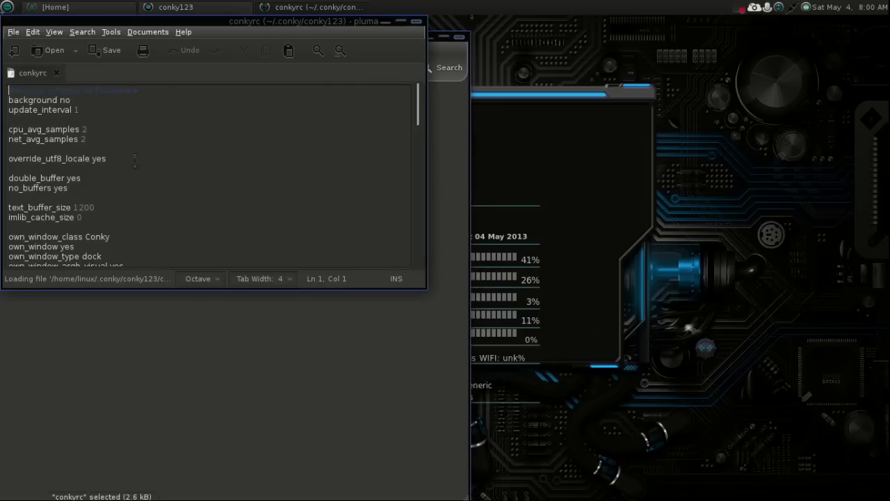
# - Set gap_y to 200 in the conky123 conkyrc and save the file
pyautogui.scroll(-6, 145, 178)
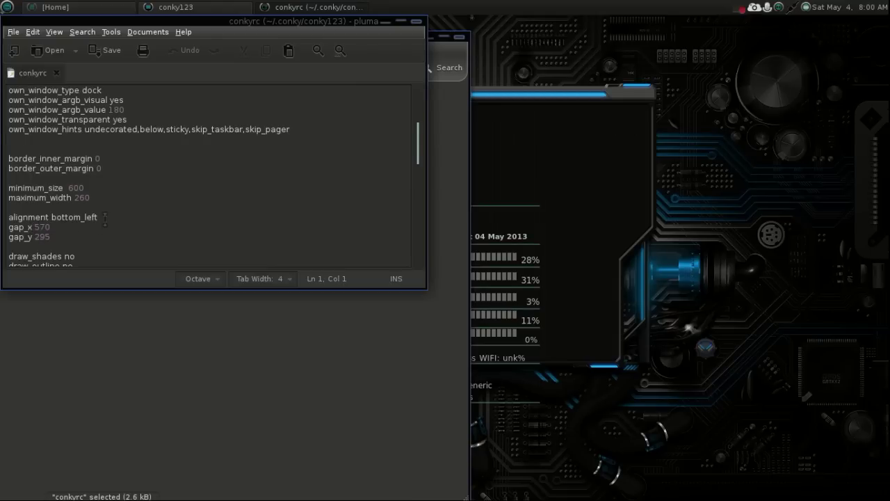
pyautogui.scroll(-2, 105, 219)
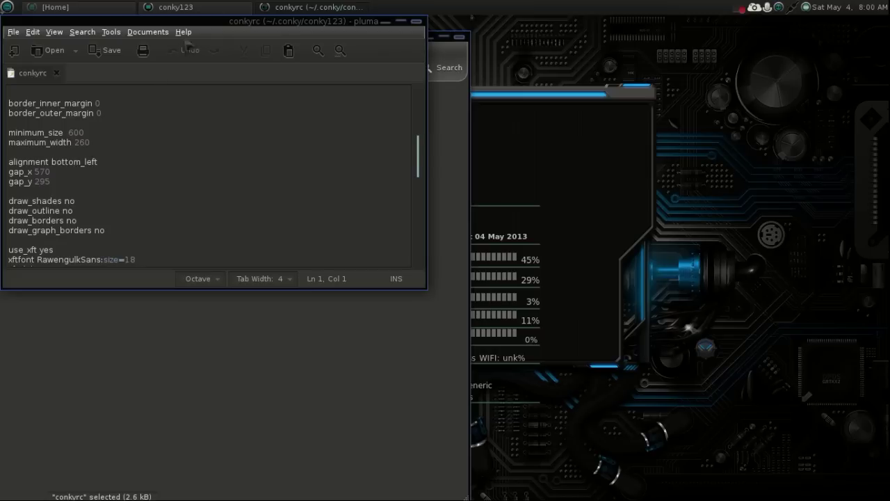
pyautogui.moveTo(194, 20); pyautogui.dragTo(182, 74)
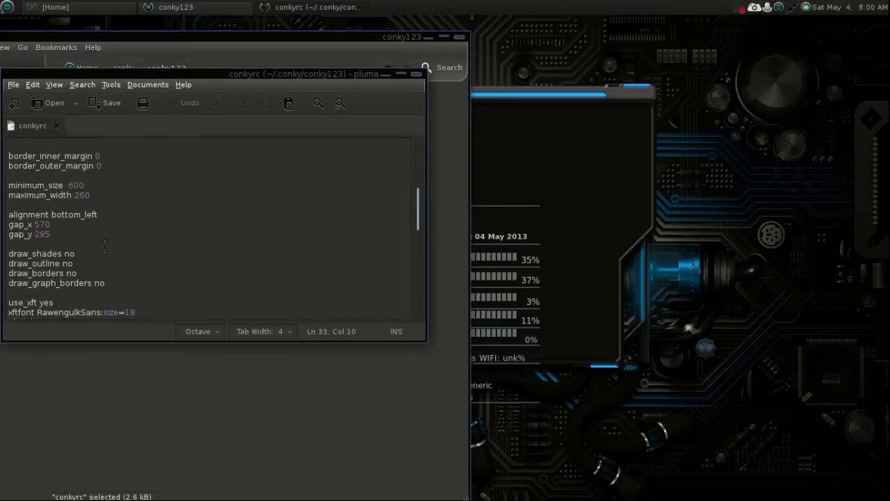
pyautogui.press('BackSpace')
pyautogui.press('BackSpace')
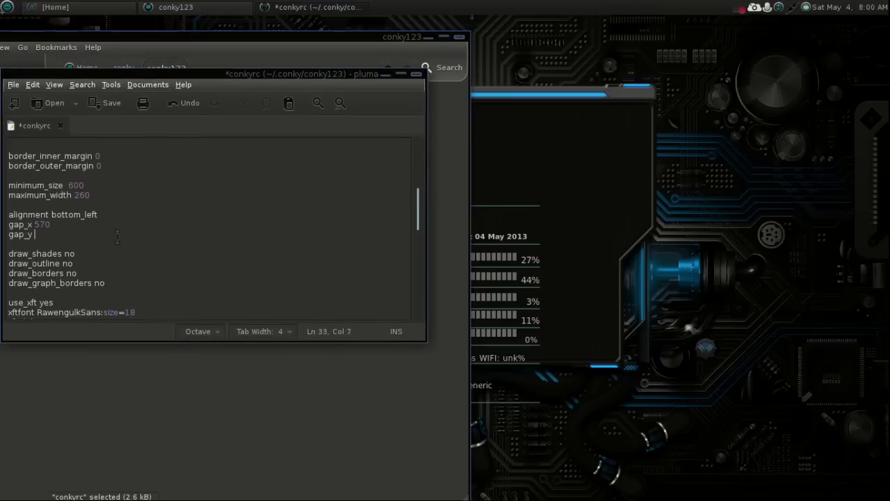
pyautogui.click(108, 105)
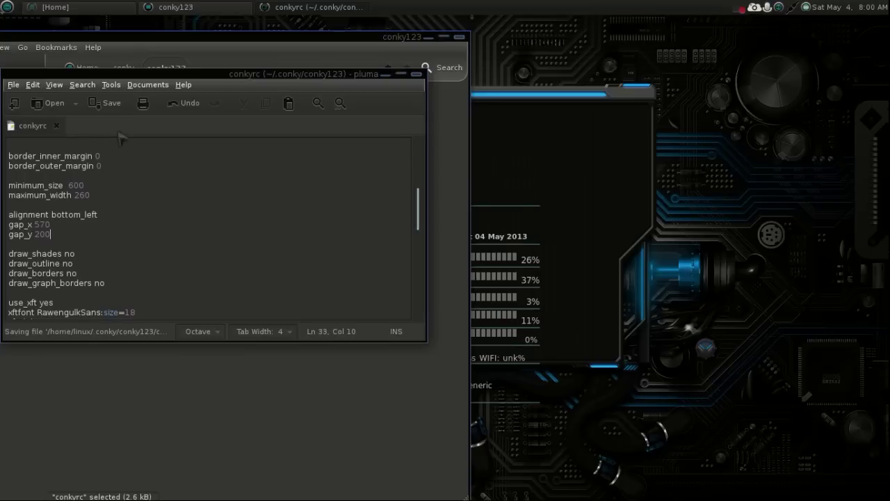
# - Rerun the 123 conky with the edited configuration, close the text editor and minimise the file manager
pyautogui.moveTo(167, 480)
pyautogui.click(221, 475)
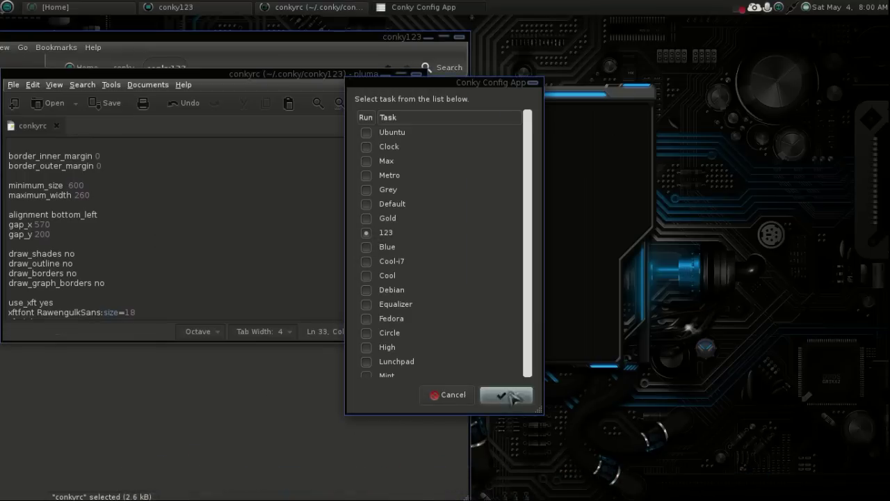
pyautogui.click(513, 395)
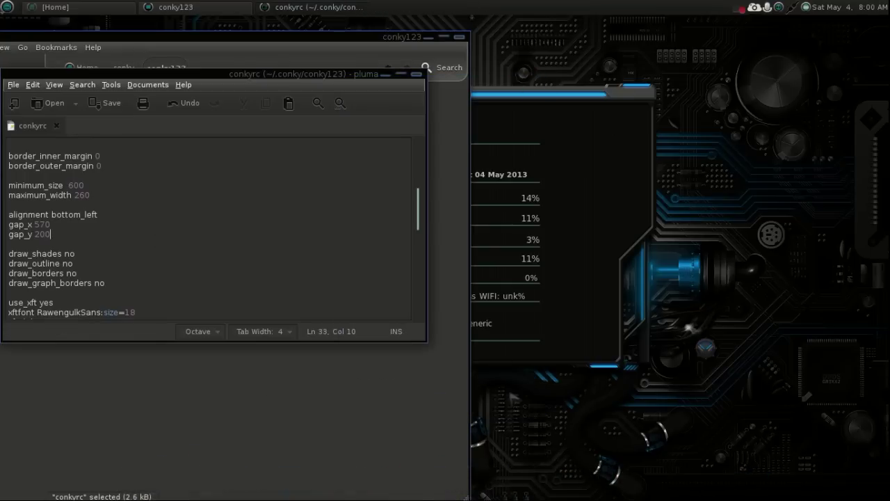
pyautogui.click(416, 75)
pyautogui.click(429, 37)
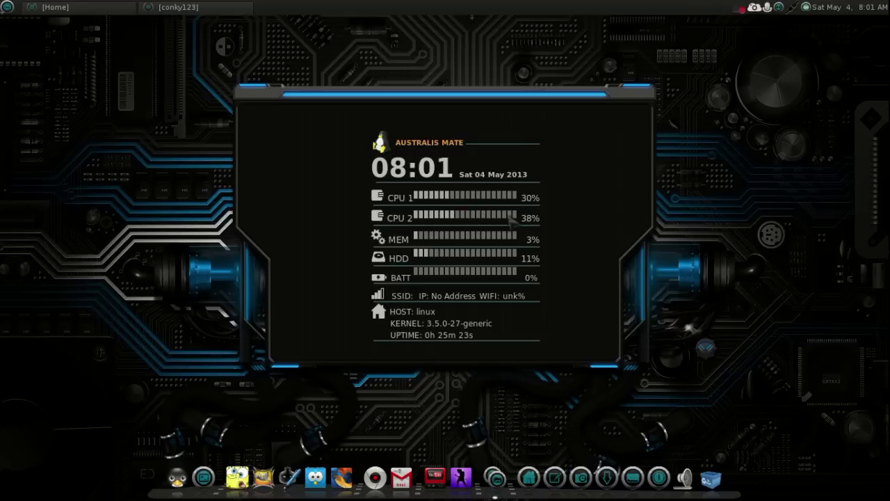
# - Copy the conkyrc from the BLUE DISPLAY folder into the parent conky123 folder, replacing the existing file
pyautogui.click(231, 473)
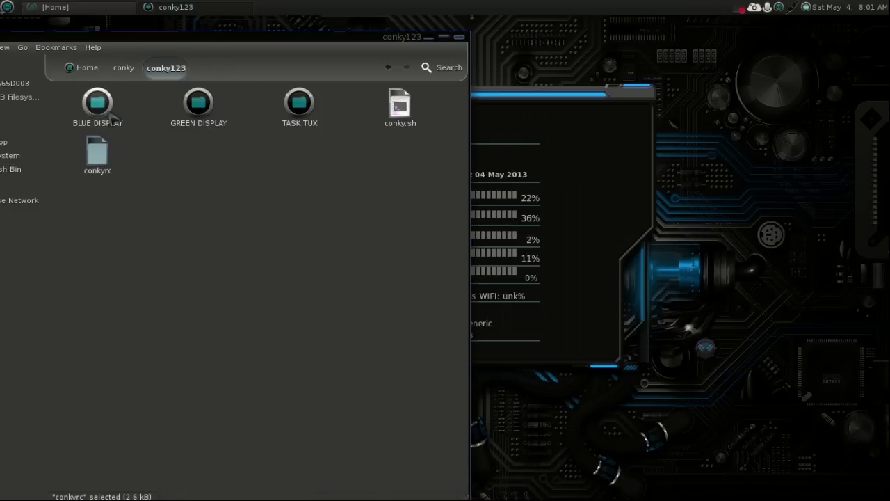
pyautogui.doubleClick(97, 106)
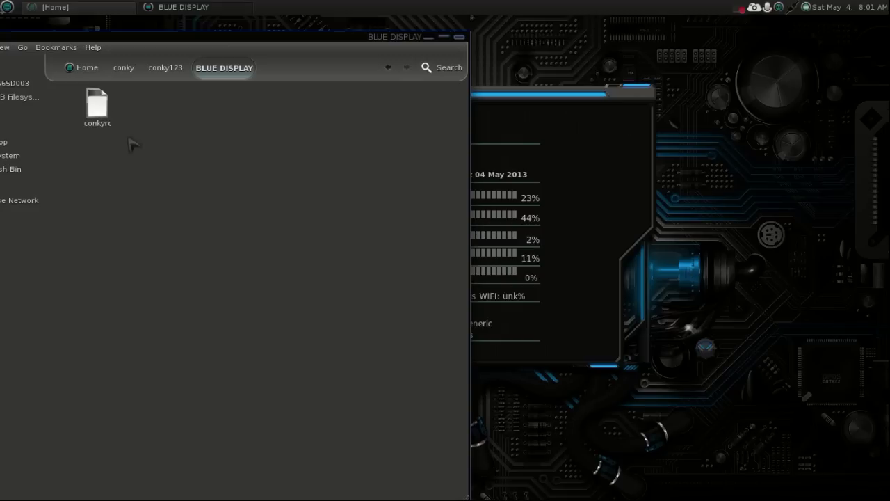
pyautogui.rightClick(87, 91)
pyautogui.click(137, 181)
pyautogui.click(388, 67)
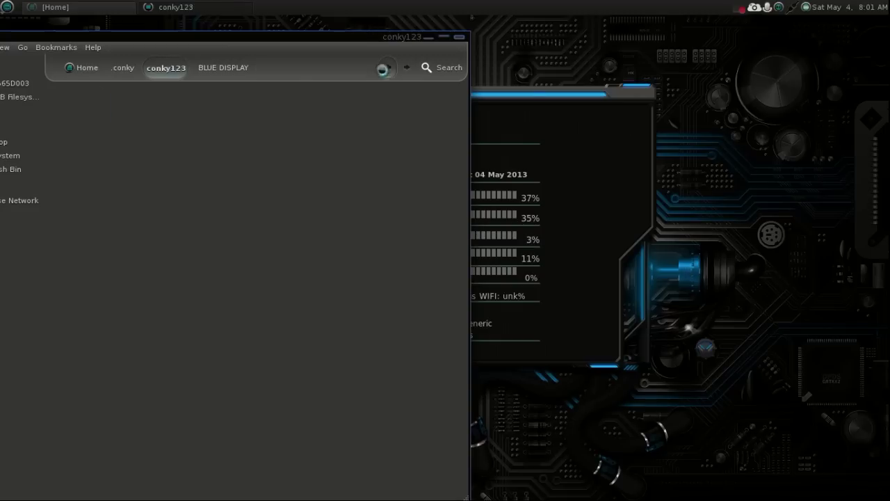
pyautogui.rightClick(265, 177)
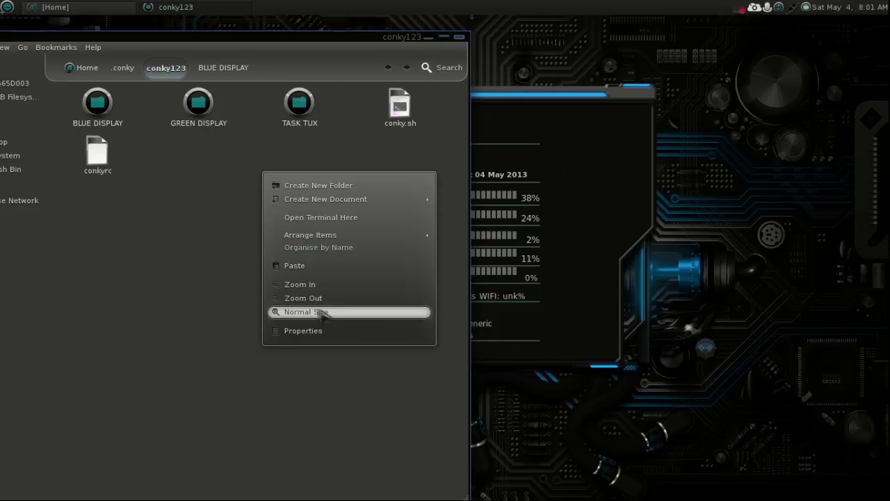
pyautogui.click(311, 268)
pyautogui.click(338, 449)
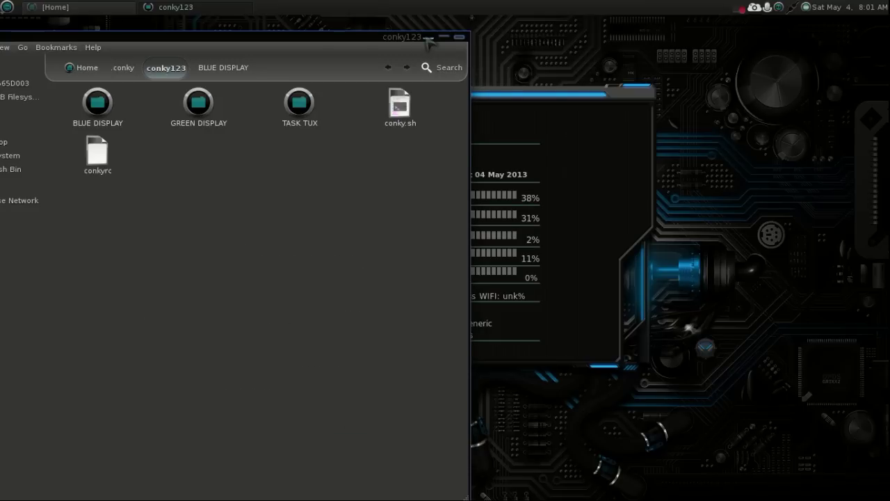
# - Move the file manager off the widget area and run the 123 conky with the BLUE DISPLAY configuration
pyautogui.moveTo(399, 41); pyautogui.dragTo(179, 49)
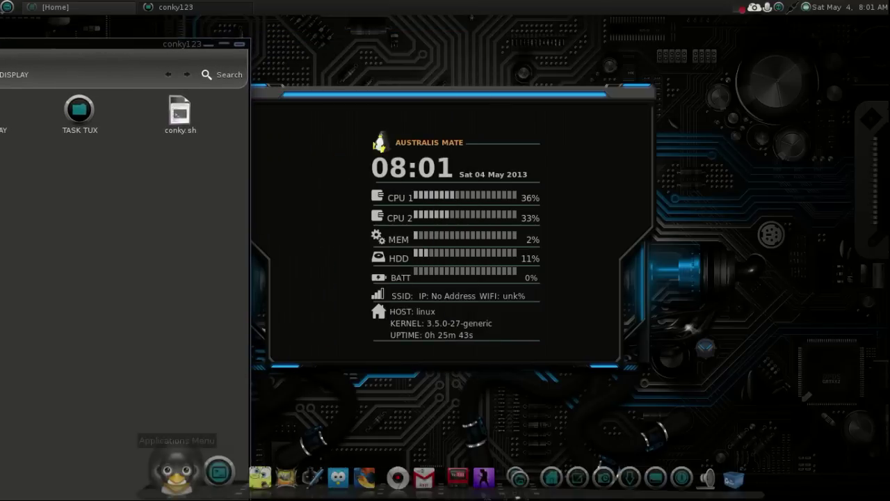
pyautogui.click(236, 487)
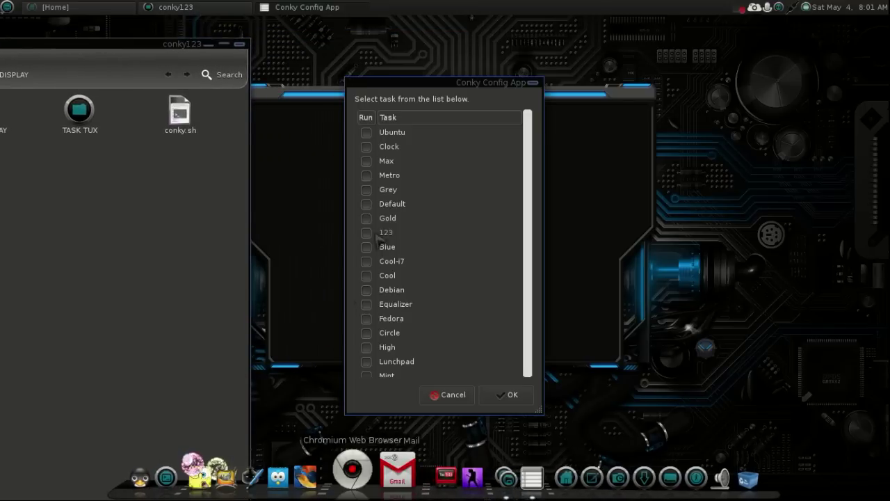
pyautogui.click(502, 395)
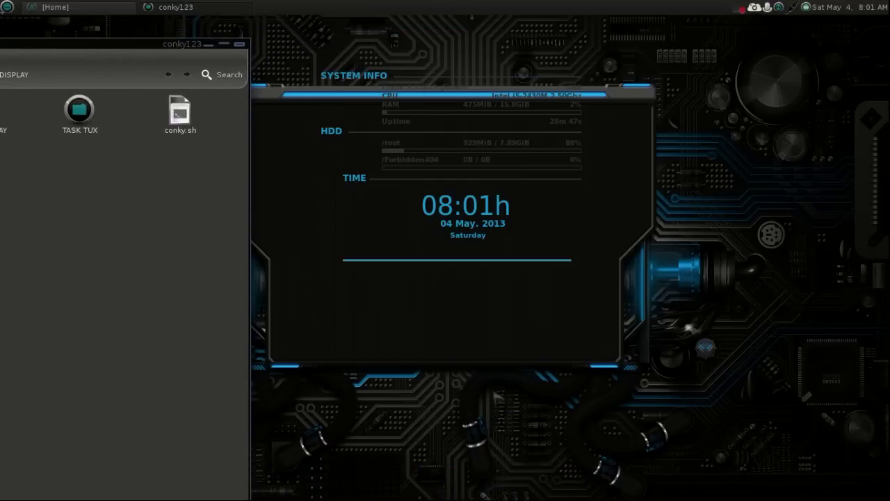
# - Bring the conky123 folder window back into full view and display the contents of its replaced conkyrc
pyautogui.moveTo(145, 46); pyautogui.dragTo(655, 77)
pyautogui.doubleClick(391, 198)
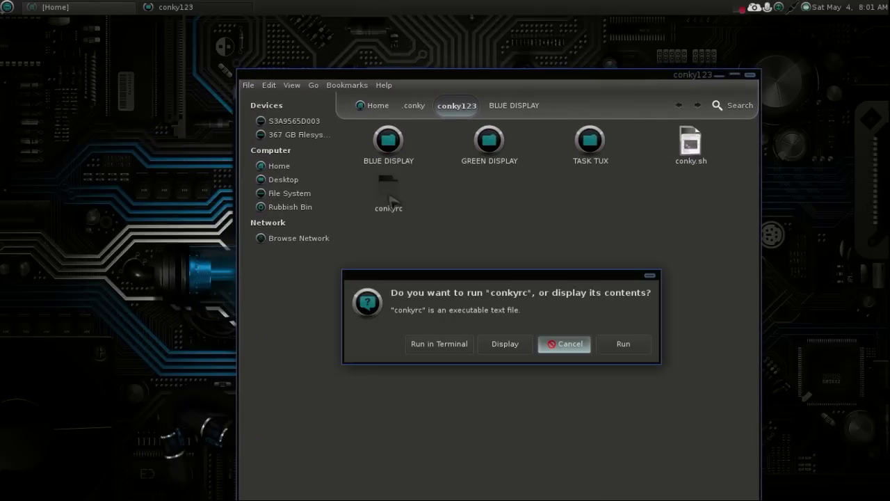
pyautogui.click(506, 344)
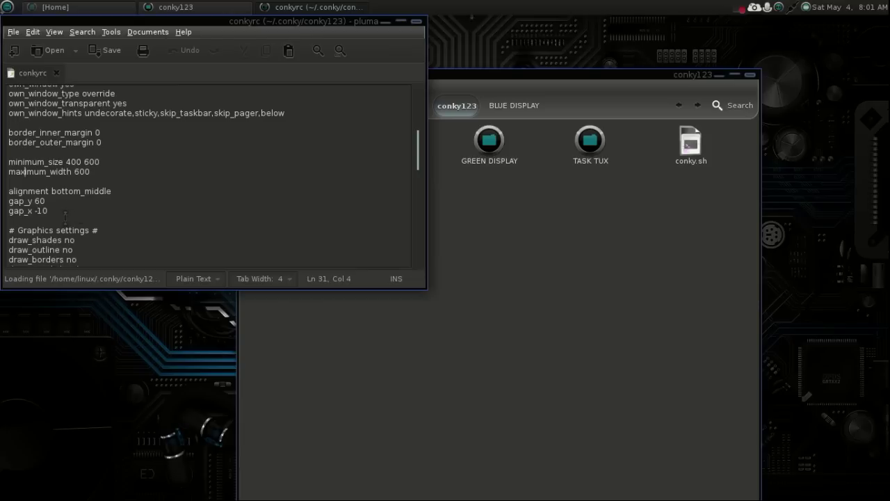
# - Set gap_x to 100 in the conkyrc and save the file
pyautogui.click(65, 211)
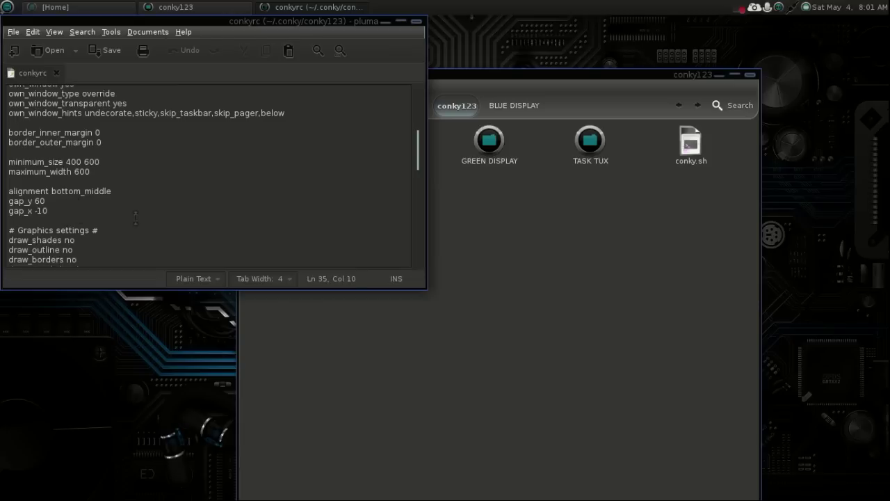
pyautogui.press('BackSpace')
pyautogui.press('BackSpace')
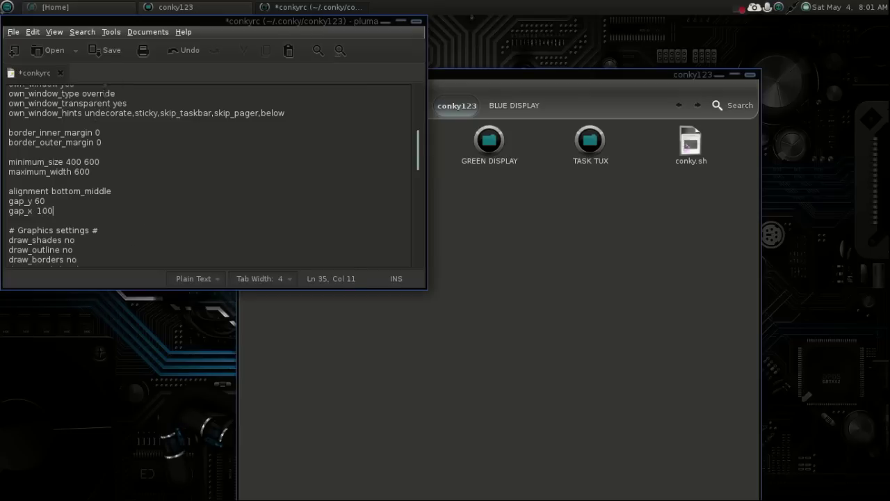
pyautogui.click(106, 50)
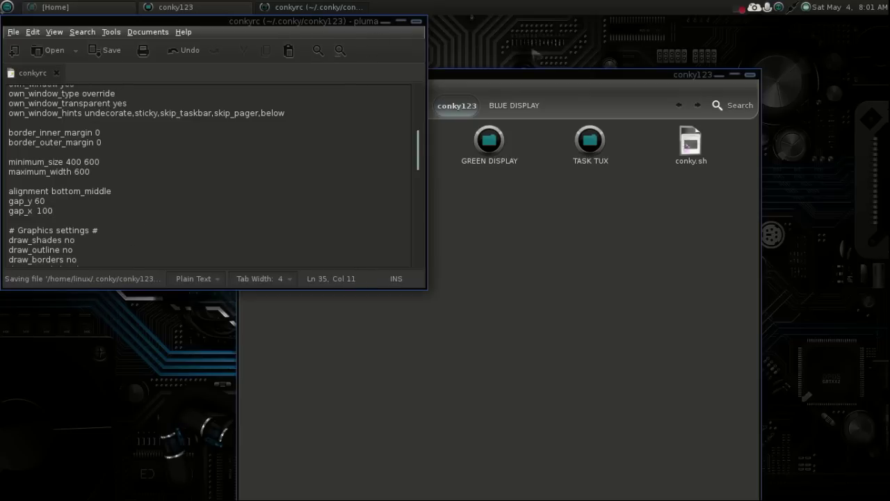
# - Minimise the file manager and rerun the 123 conky to apply the gap_x value of 100
pyautogui.click(721, 75)
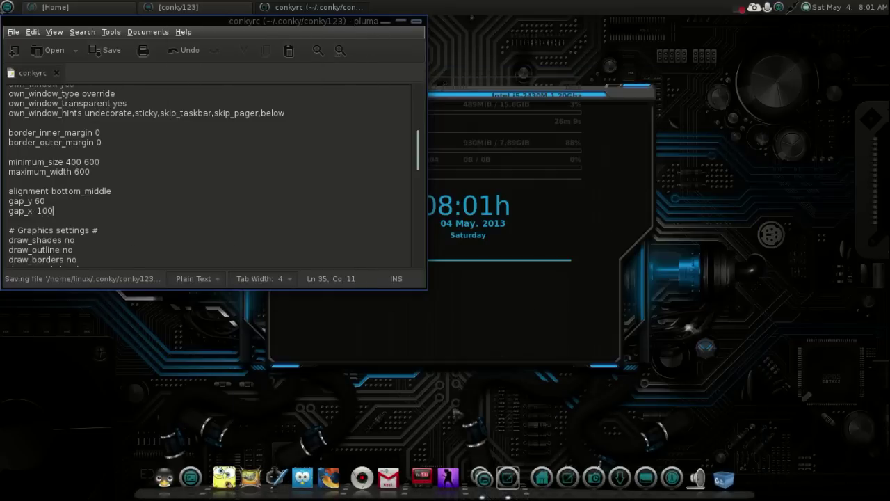
pyautogui.click(219, 463)
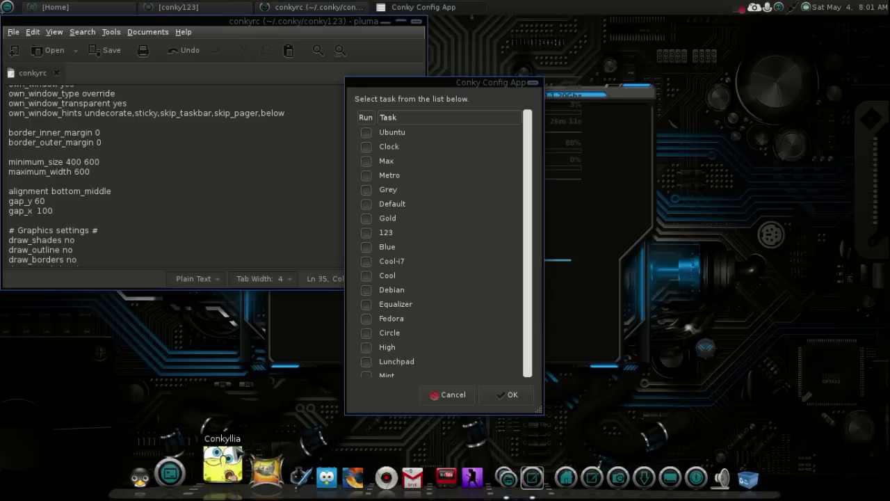
pyautogui.click(366, 232)
pyautogui.click(507, 395)
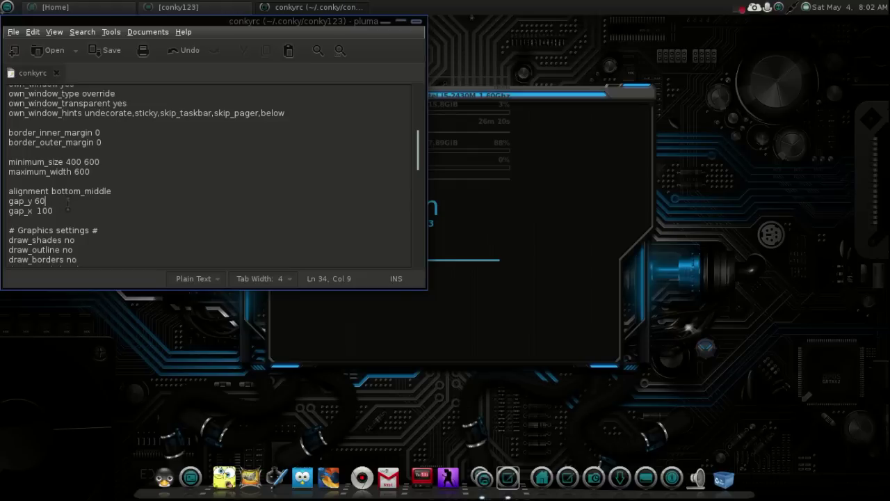
# - Change gap_x to 10 in the conkyrc and save the file
pyautogui.press('BackSpace')
pyautogui.press('BackSpace')
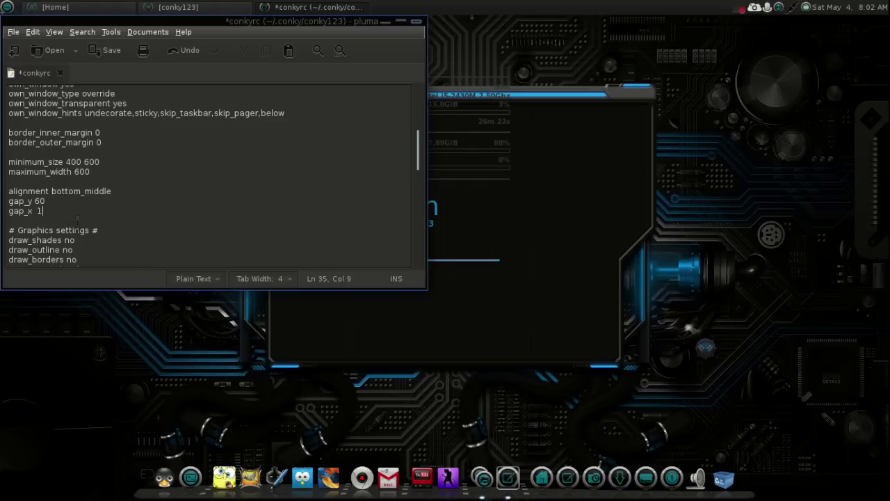
pyautogui.click(106, 54)
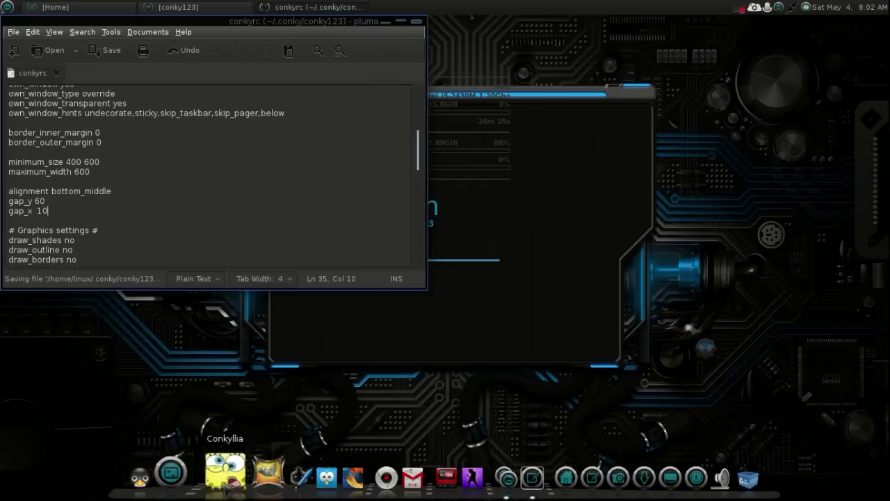
# - Rerun the 123 conky to apply the gap_x value of 10
pyautogui.click(224, 478)
pyautogui.click(367, 232)
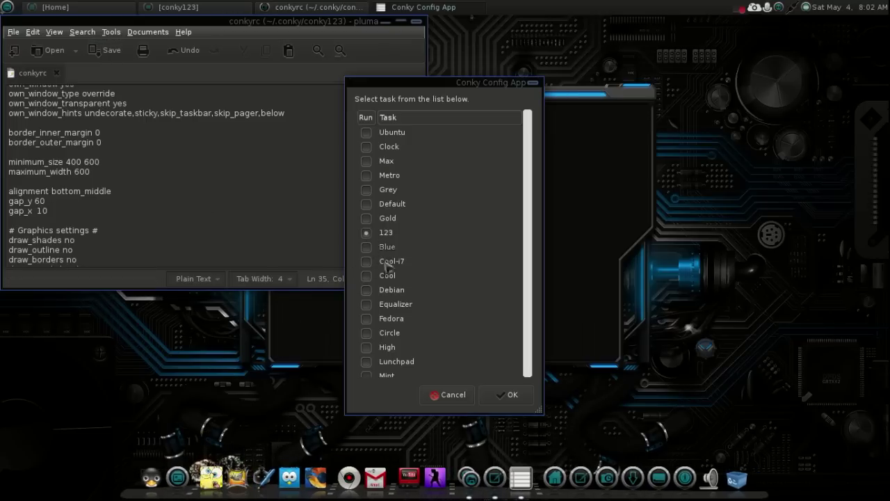
pyautogui.click(503, 396)
# - Set gap_y to 150 in the conkyrc, save the file and rerun the 123 conky
pyautogui.click(76, 202)
pyautogui.press('BackSpace')
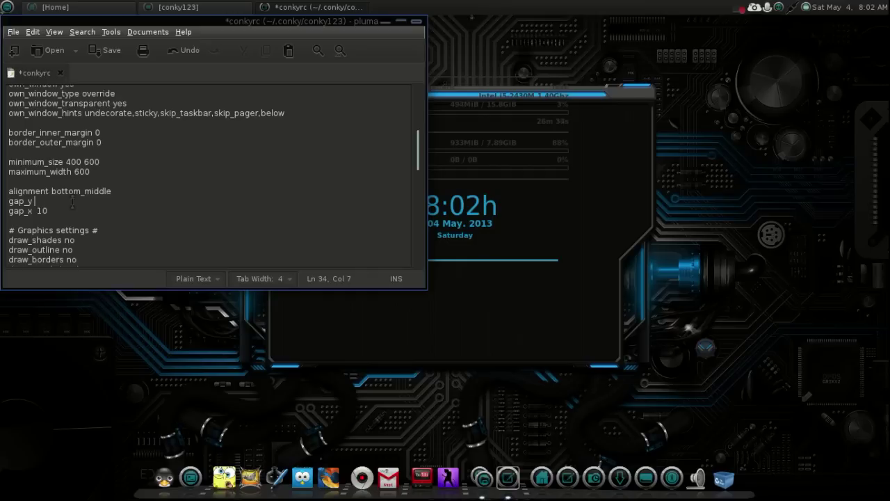
pyautogui.click(107, 50)
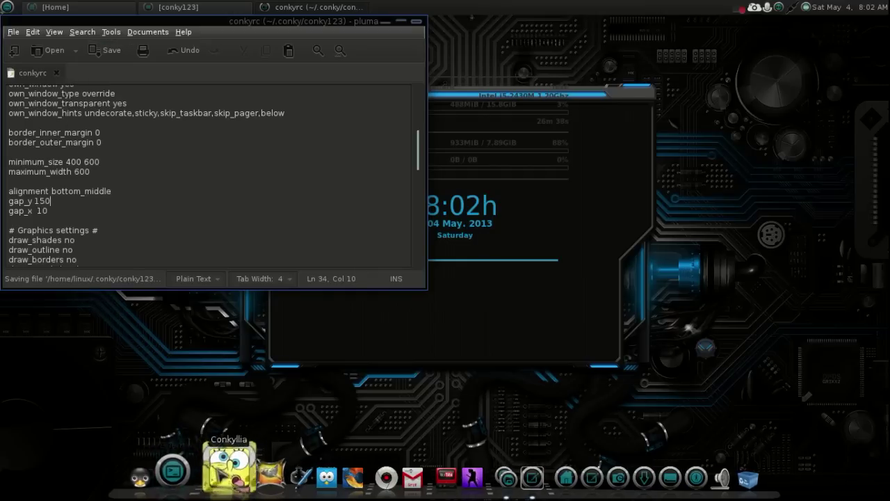
pyautogui.click(242, 467)
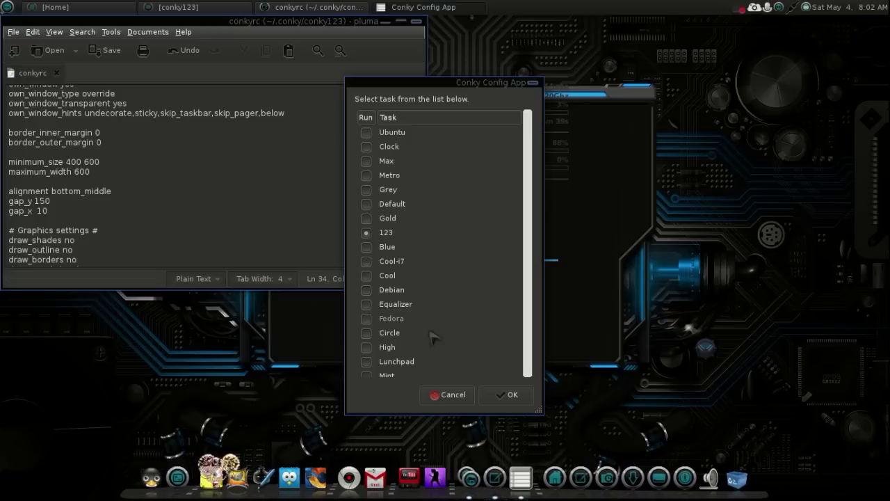
pyautogui.click(496, 394)
# - Change gap_y to 10 in the conkyrc and save the file
pyautogui.press('BackSpace')
pyautogui.press('BackSpace')
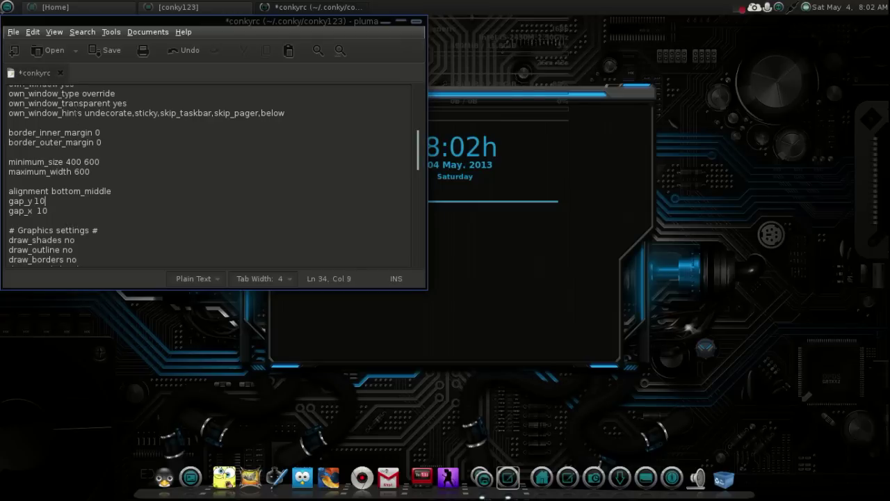
pyautogui.write('0')
pyautogui.click(106, 50)
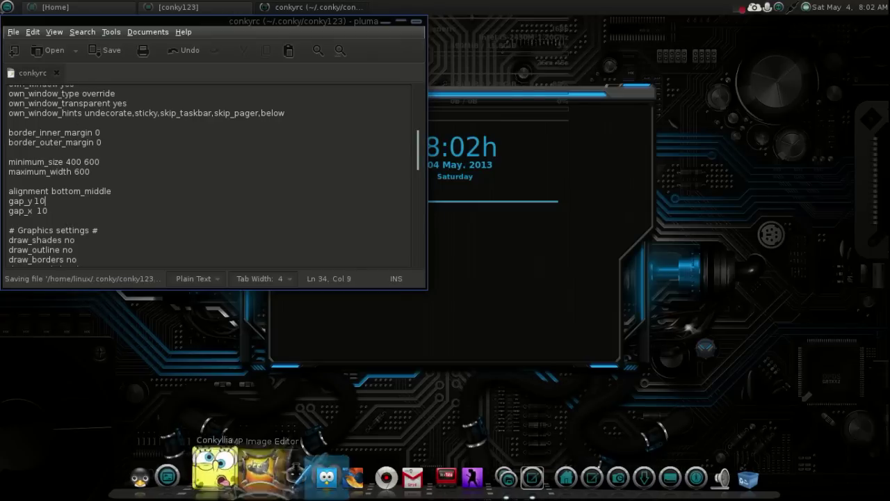
# - Rerun the 123 conky to apply the gap_y value of 10 and move the text editor window off the display
pyautogui.click(221, 475)
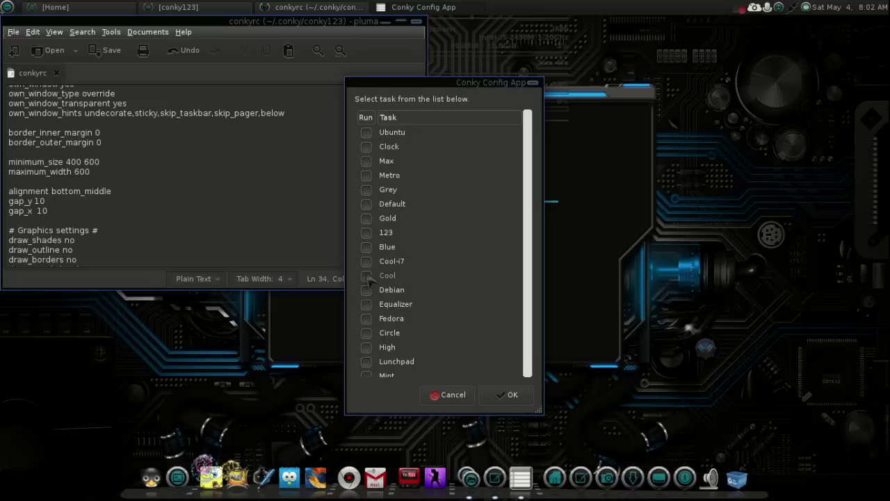
pyautogui.click(366, 232)
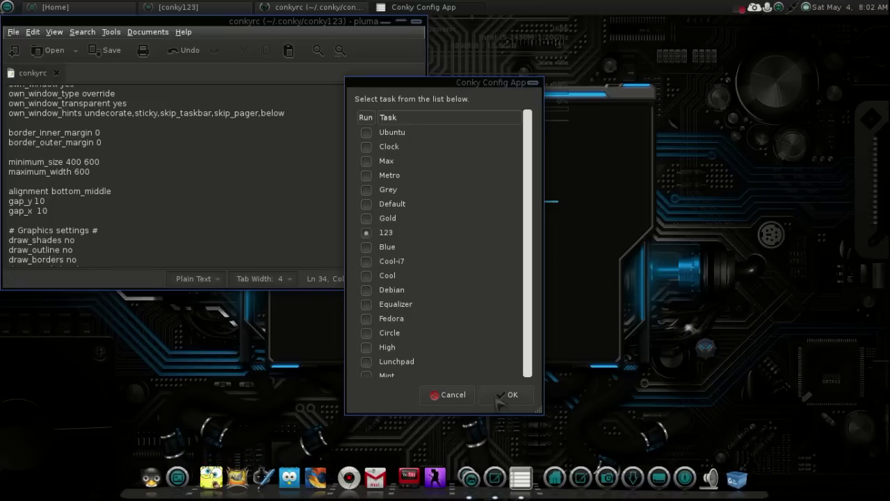
pyautogui.click(502, 396)
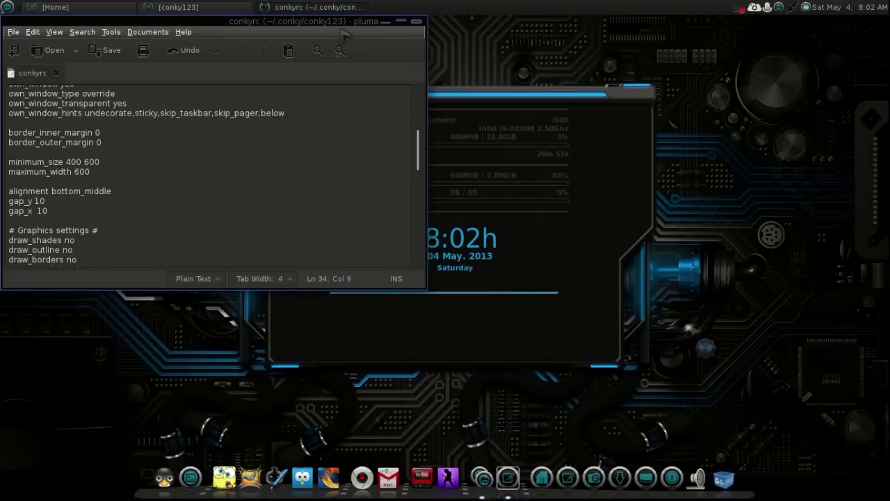
pyautogui.moveTo(287, 22); pyautogui.dragTo(258, 406)
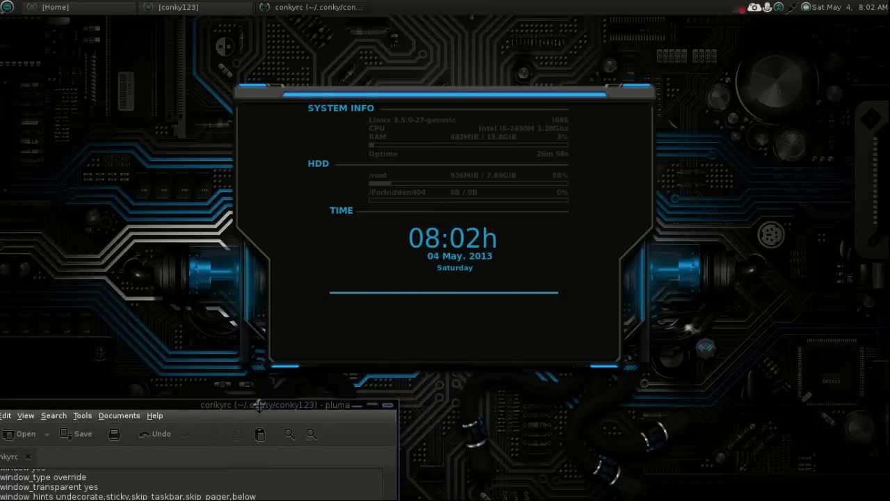
pyautogui.moveTo(259, 405); pyautogui.dragTo(565, 171)
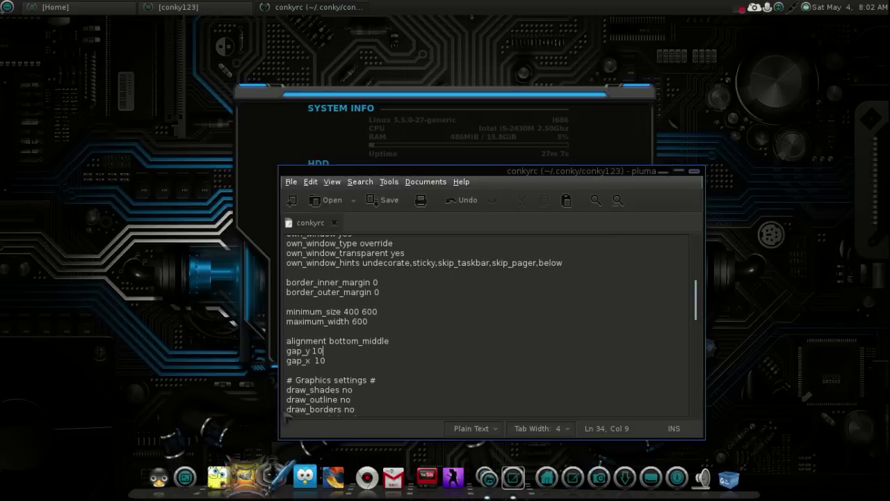
# - Copy the edited conkyrc from the conky123 folder into BLUE DISPLAY, replacing the existing file
pyautogui.click(202, 7)
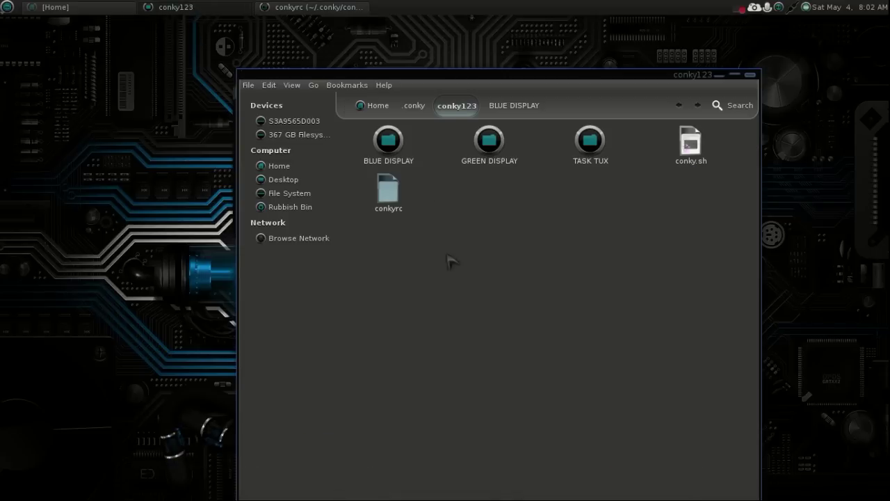
pyautogui.rightClick(391, 185)
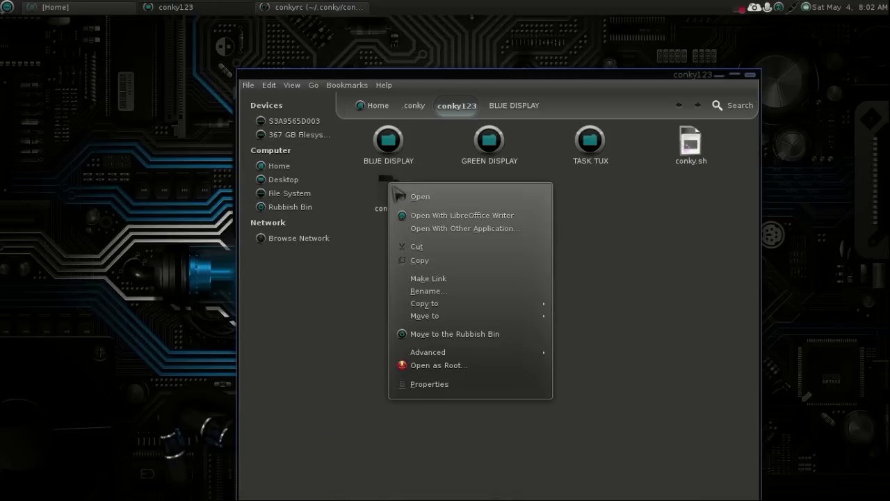
pyautogui.click(431, 261)
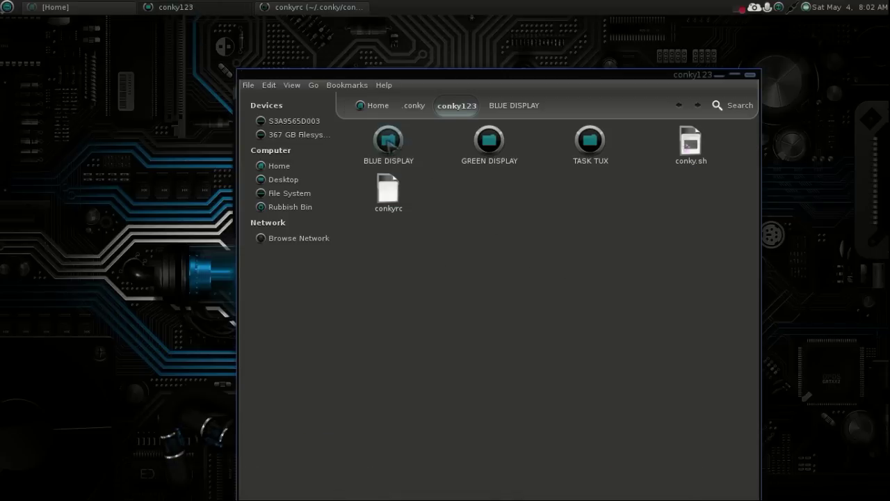
pyautogui.doubleClick(389, 141)
pyautogui.rightClick(499, 230)
pyautogui.click(523, 312)
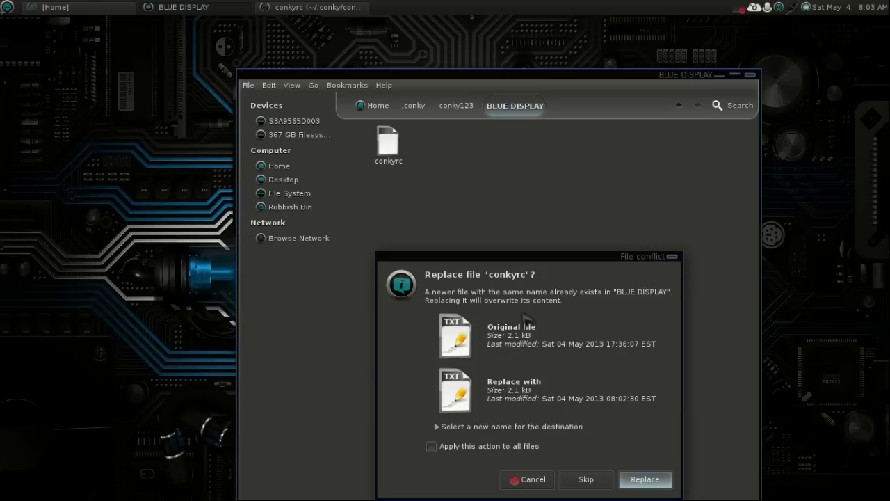
pyautogui.click(634, 480)
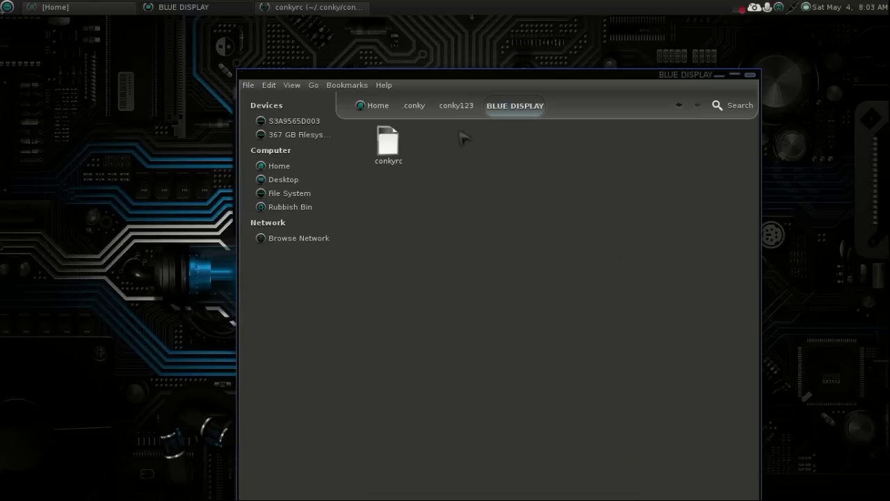
# - Copy the conkyrc from the GREEN DISPLAY folder into conky123, replacing the existing file
pyautogui.click(459, 110)
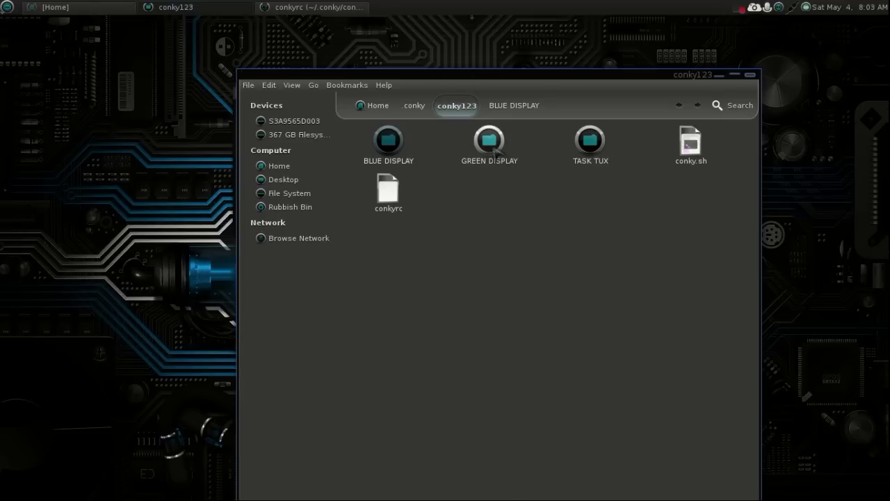
pyautogui.doubleClick(491, 141)
pyautogui.rightClick(382, 148)
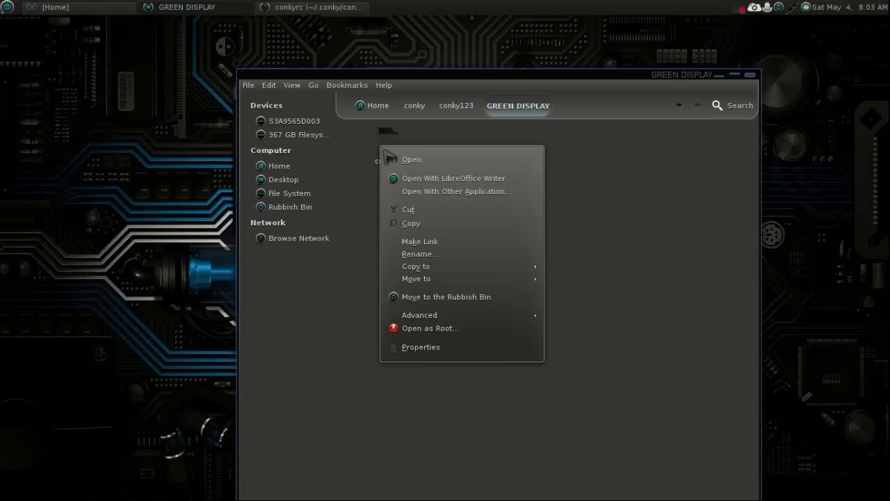
pyautogui.click(403, 222)
pyautogui.click(679, 105)
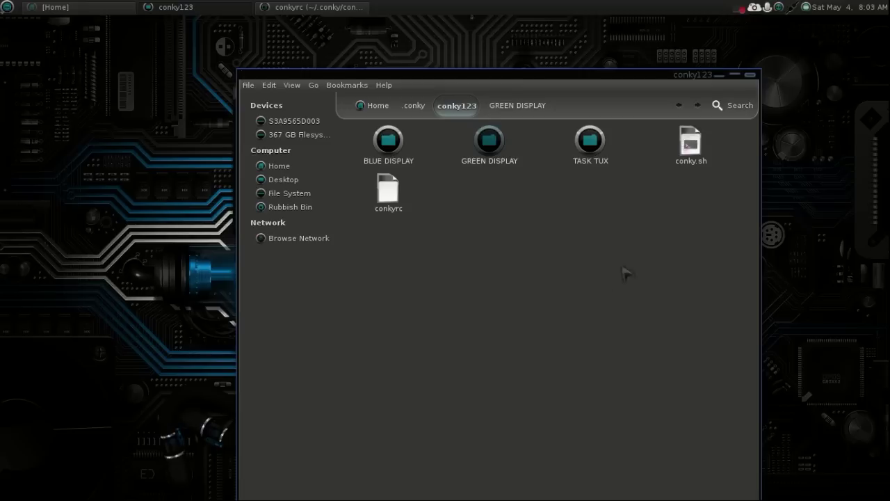
pyautogui.rightClick(568, 274)
pyautogui.click(598, 360)
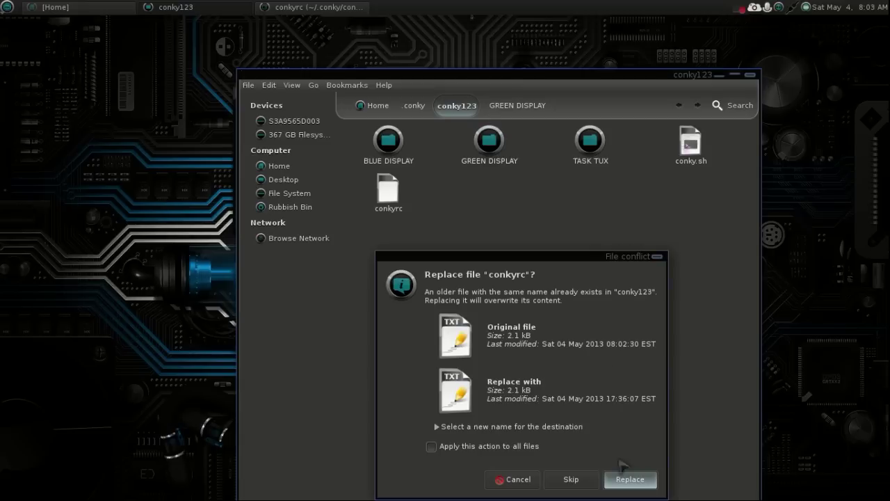
pyautogui.click(633, 478)
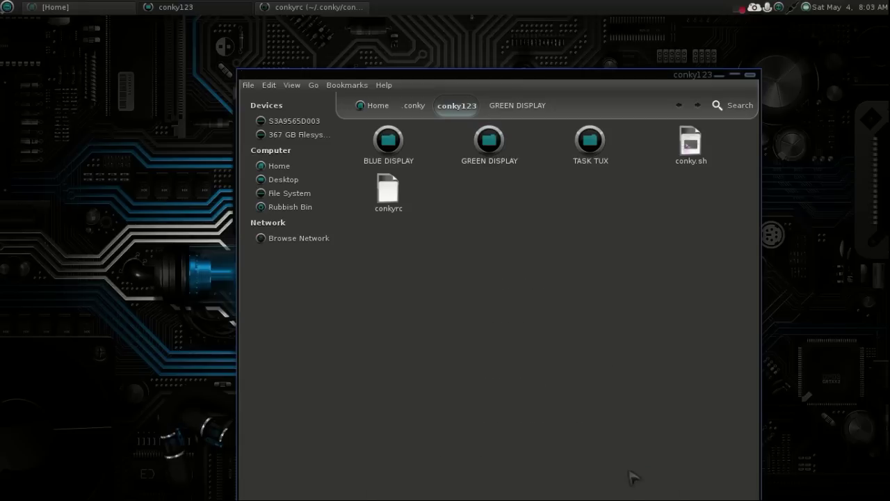
# - Minimise the file manager and close the text editor holding the old conkyrc
pyautogui.moveTo(715, 81); pyautogui.dragTo(714, 81)
pyautogui.click(719, 75)
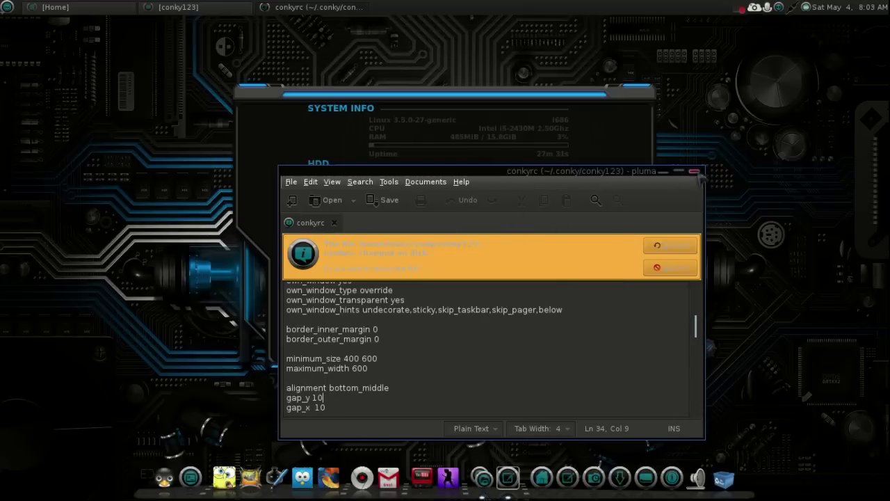
pyautogui.click(695, 172)
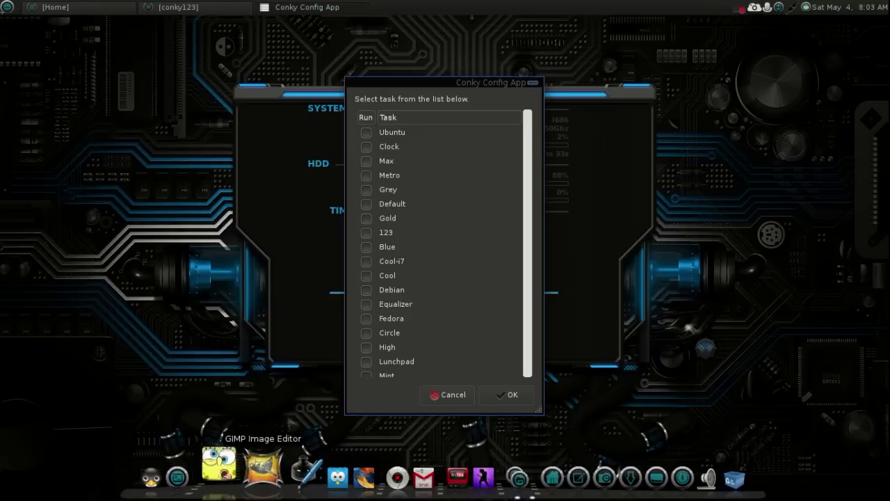
# - Run the 123 conky from the Conky Config App to load the green display configuration
pyautogui.scroll(-2, 390, 321)
pyautogui.scroll(2, 393, 300)
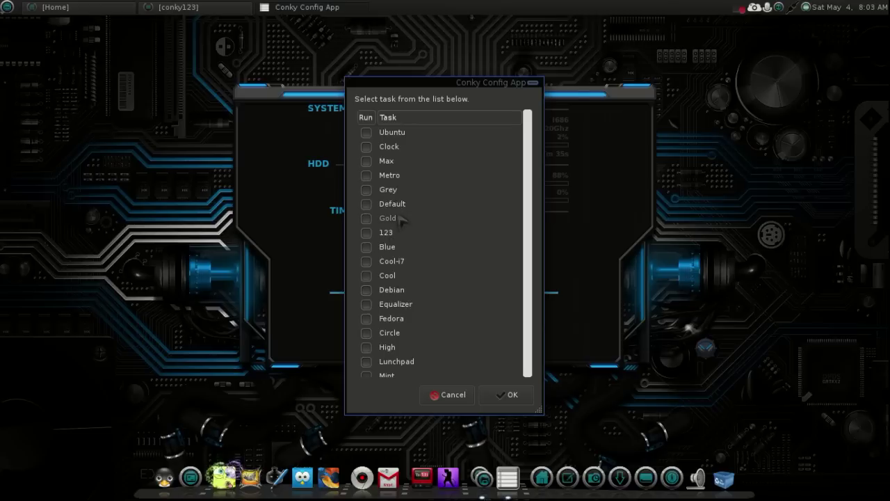
pyautogui.scroll(-2, 376, 256)
pyautogui.scroll(2, 376, 265)
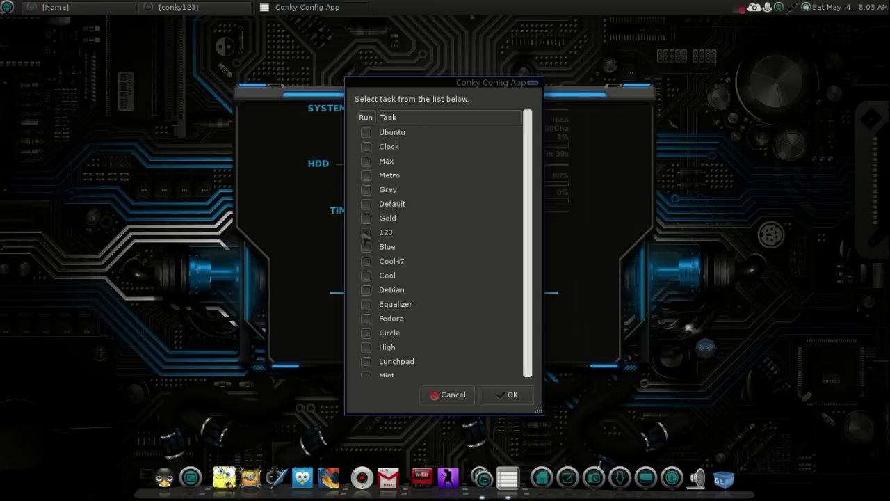
pyautogui.click(506, 394)
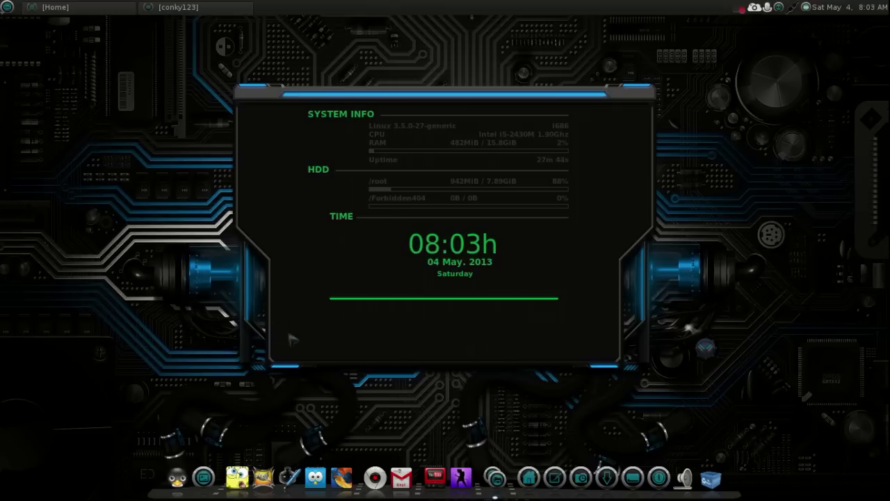
# - Change the desktop background to the green circuit-board wallpaper and close the appearance preferences
pyautogui.rightClick(169, 304)
pyautogui.click(180, 405)
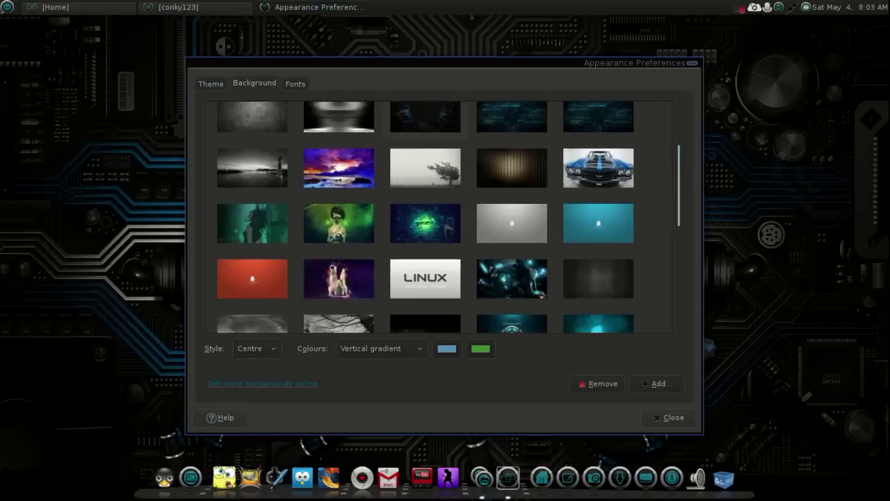
pyautogui.click(269, 289)
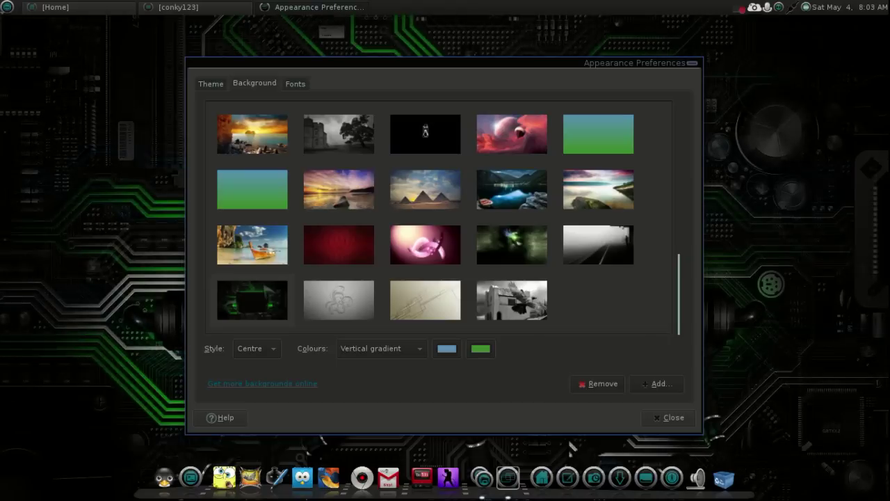
pyautogui.click(692, 63)
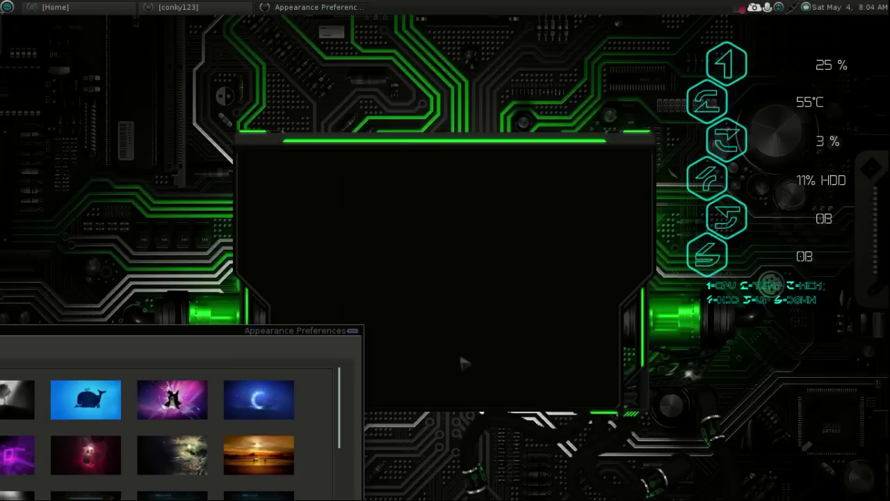
# - Set the grey scratched-metal image as the desktop background and close that preferences window
pyautogui.rightClick(457, 291)
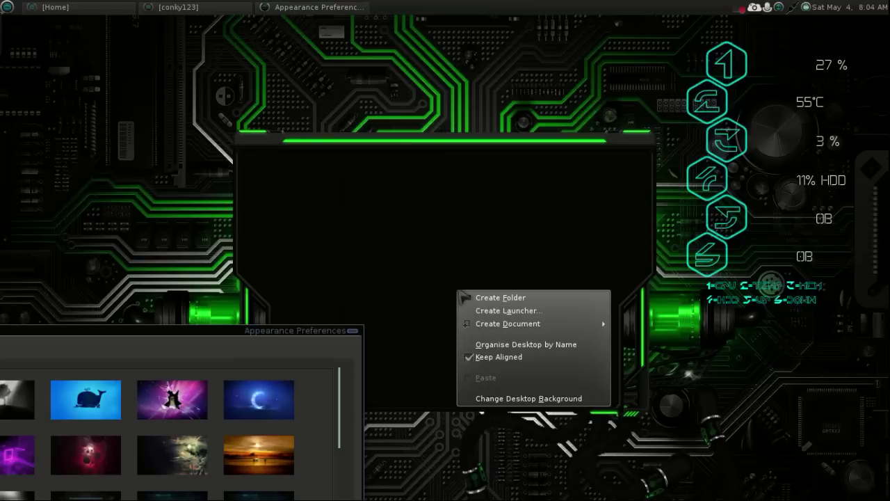
pyautogui.click(485, 398)
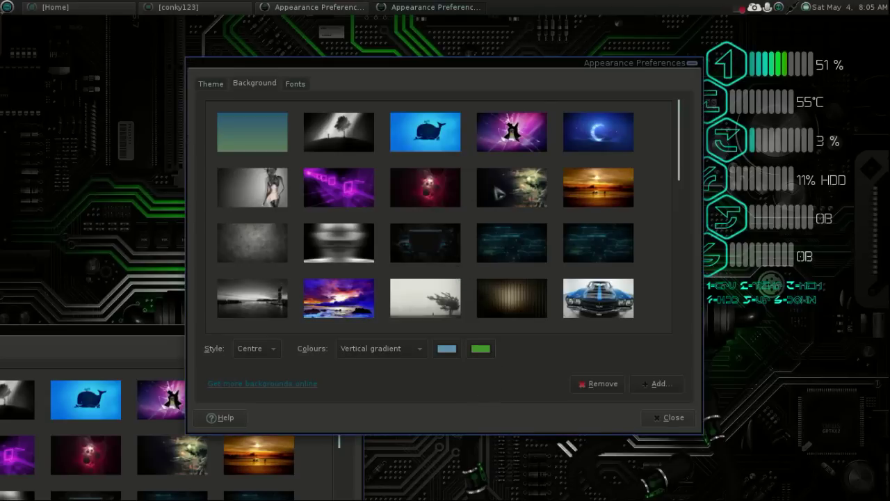
pyautogui.scroll(-3, 525, 217)
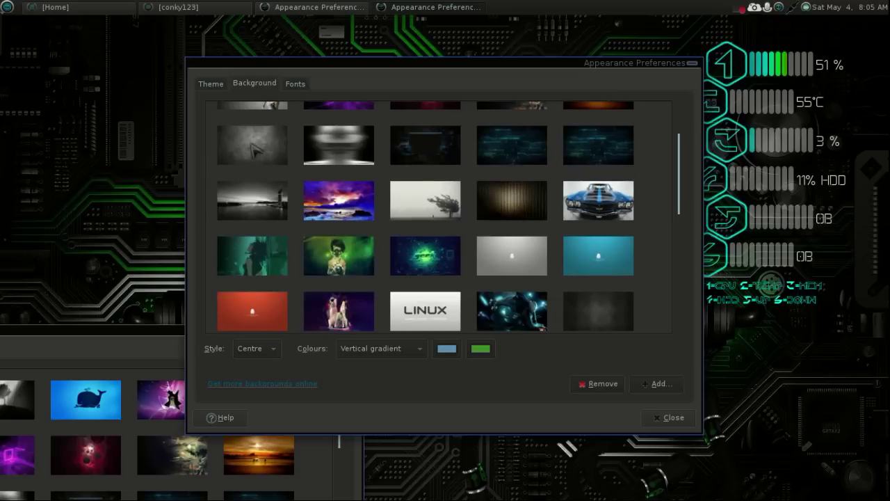
pyautogui.click(252, 146)
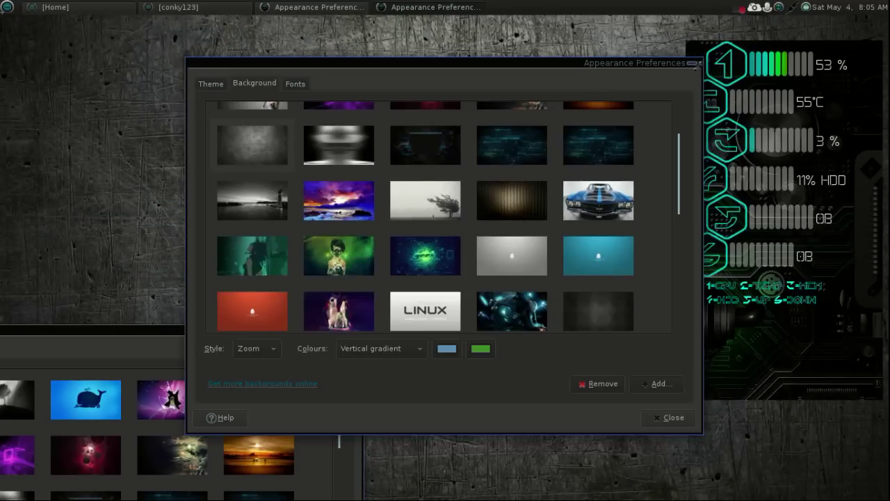
pyautogui.click(696, 64)
# - Reposition the remaining Appearance Preferences window and open the .conky folder in the file manager
pyautogui.moveTo(249, 331); pyautogui.dragTo(456, 221)
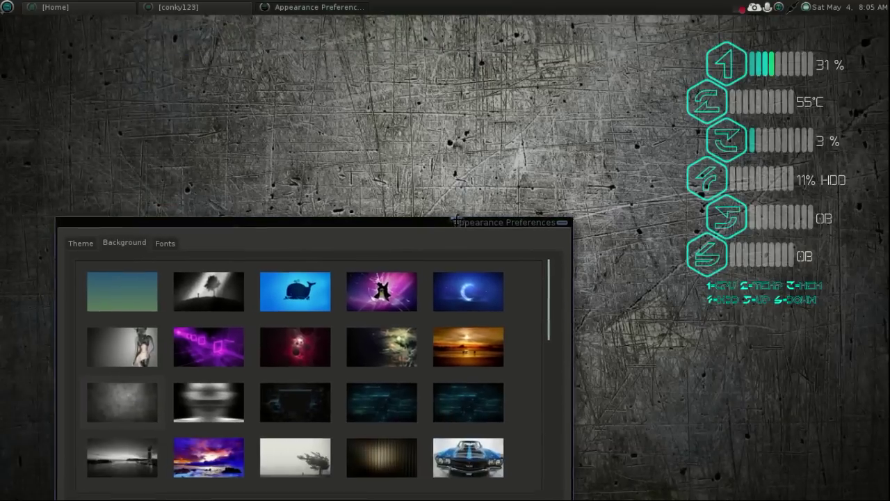
pyautogui.click(180, 7)
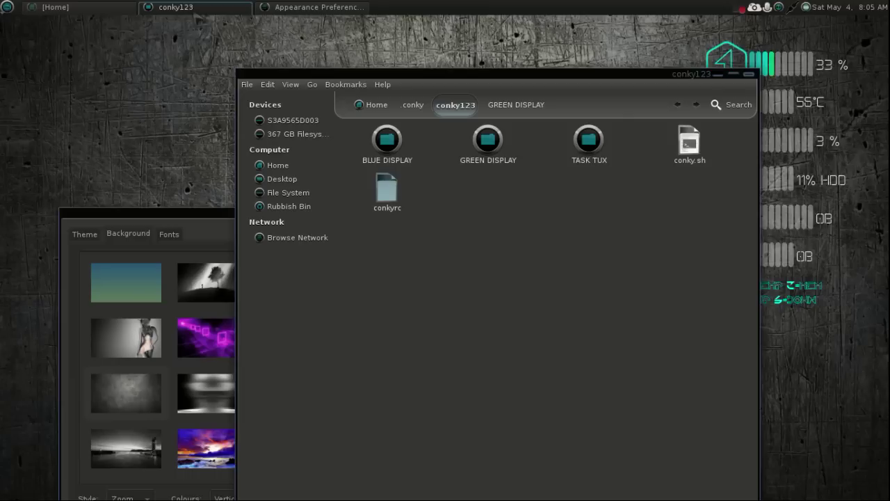
pyautogui.click(420, 106)
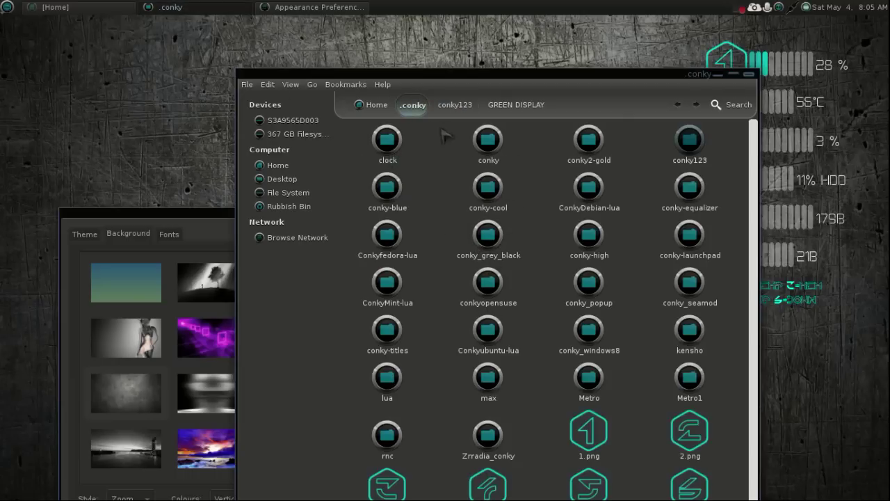
# - Look through the clock, conky, conky2-gold, conky123, conky-blue and conky-cool folders for their conkyrc files and alternative configurations
pyautogui.doubleClick(400, 143)
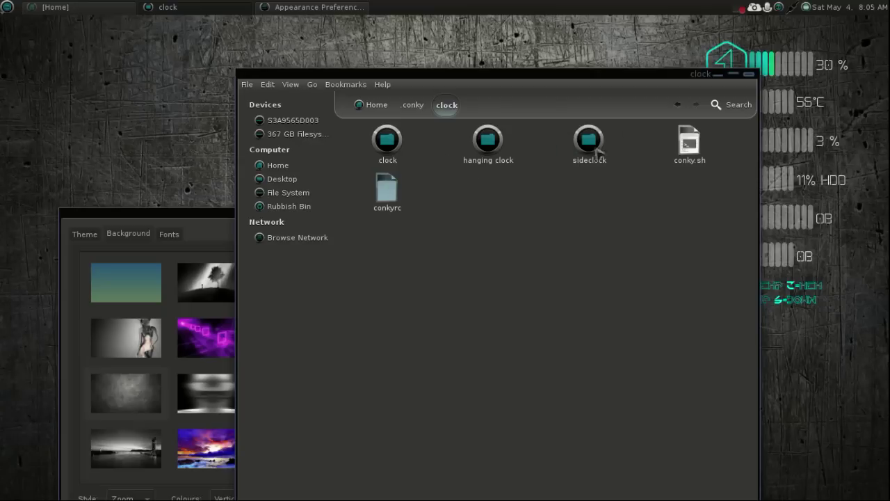
pyautogui.click(680, 105)
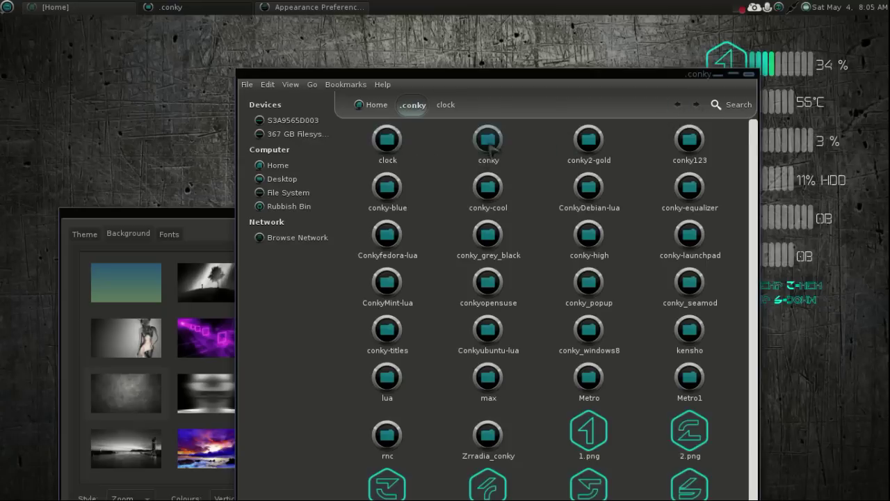
pyautogui.doubleClick(488, 142)
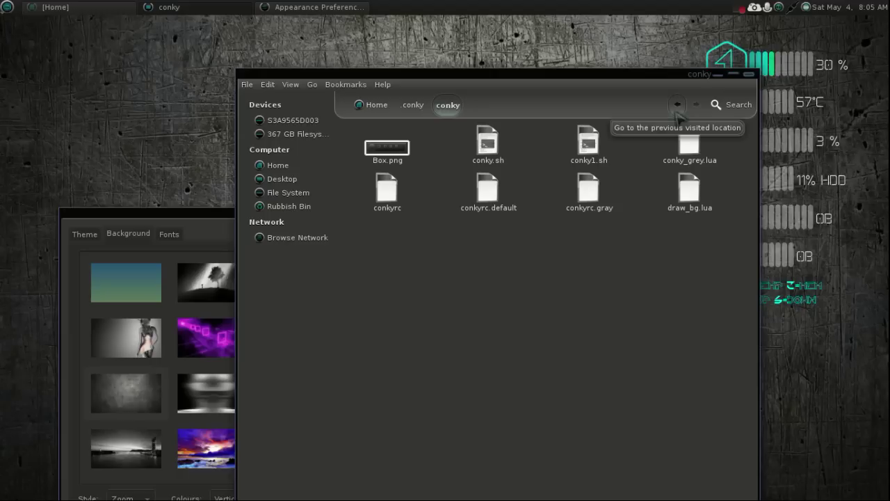
pyautogui.click(678, 105)
pyautogui.doubleClick(589, 141)
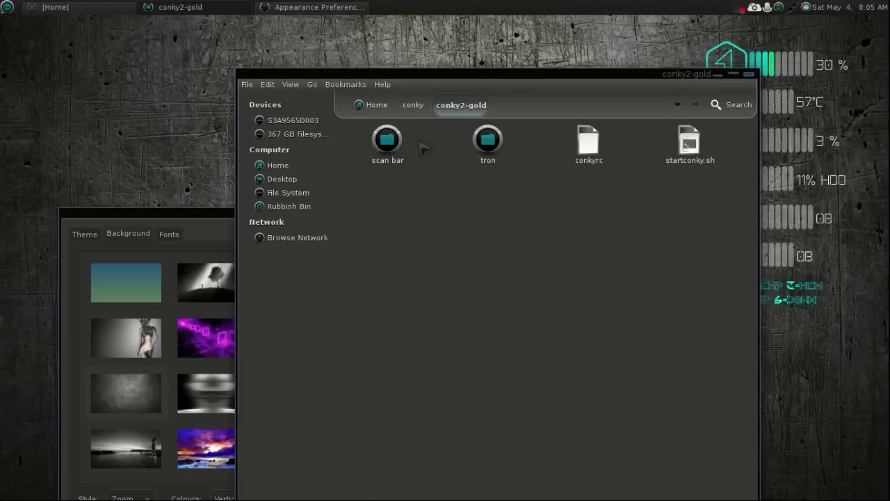
pyautogui.click(677, 104)
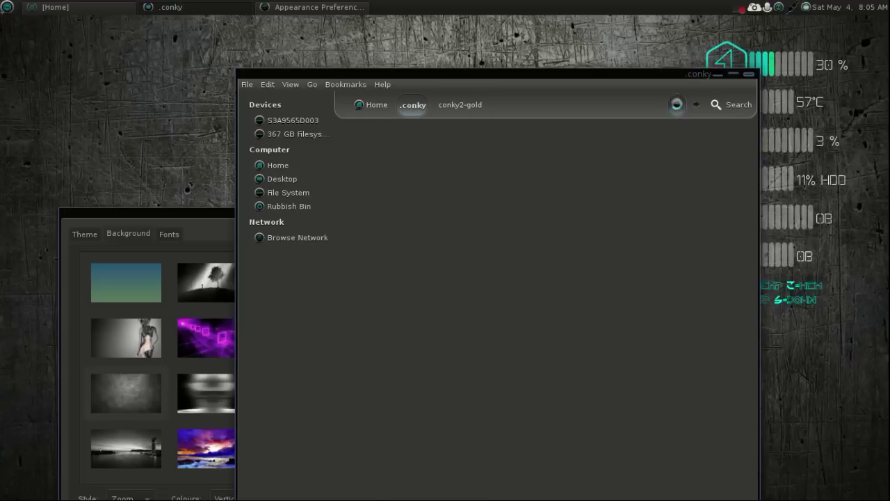
pyautogui.doubleClick(695, 139)
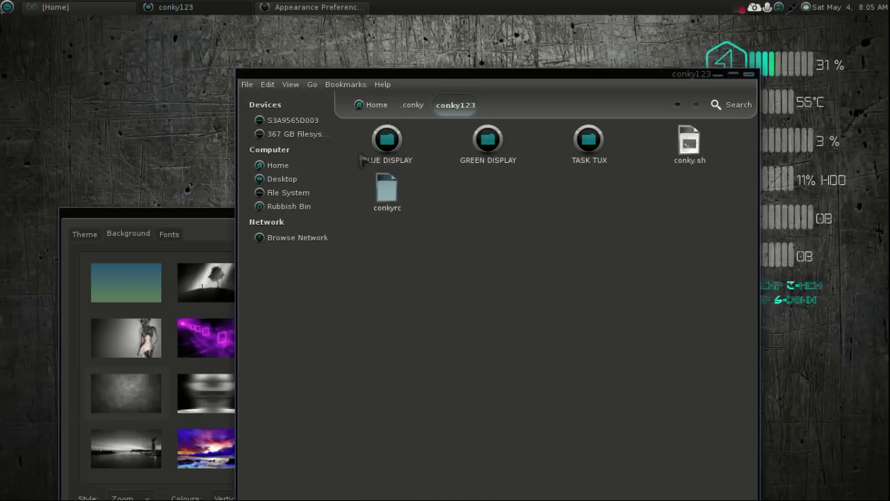
pyautogui.click(677, 105)
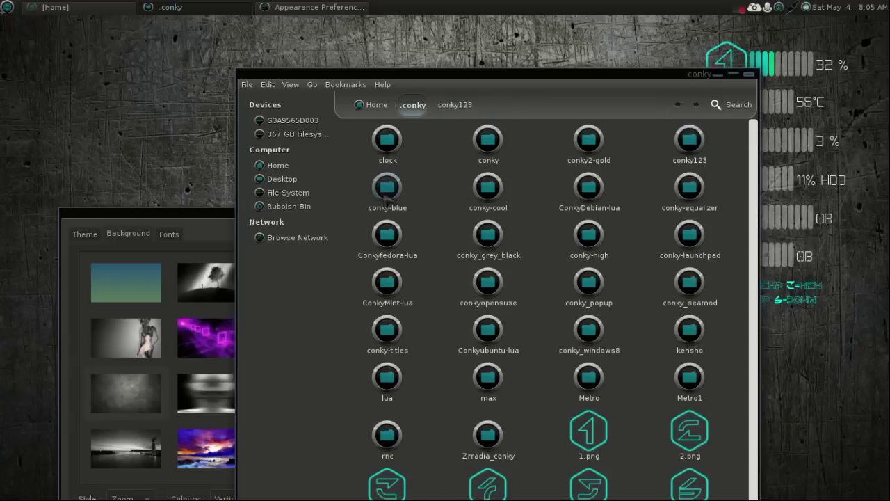
pyautogui.doubleClick(388, 197)
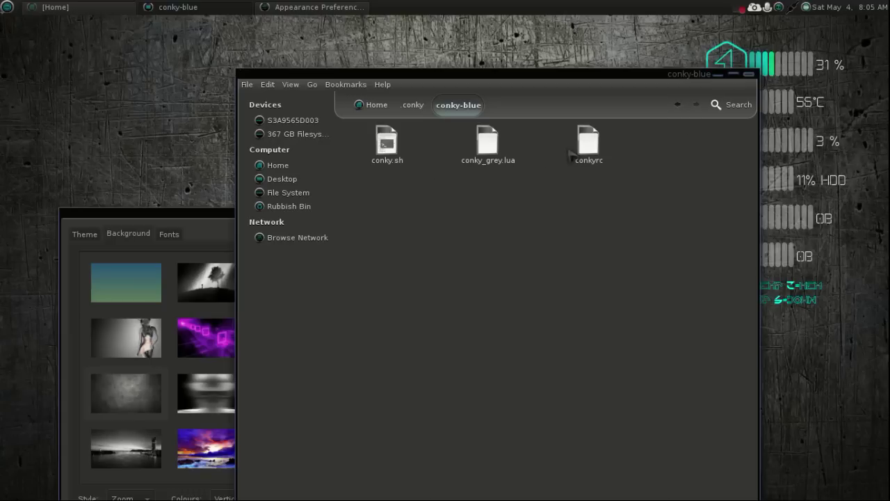
pyautogui.click(677, 105)
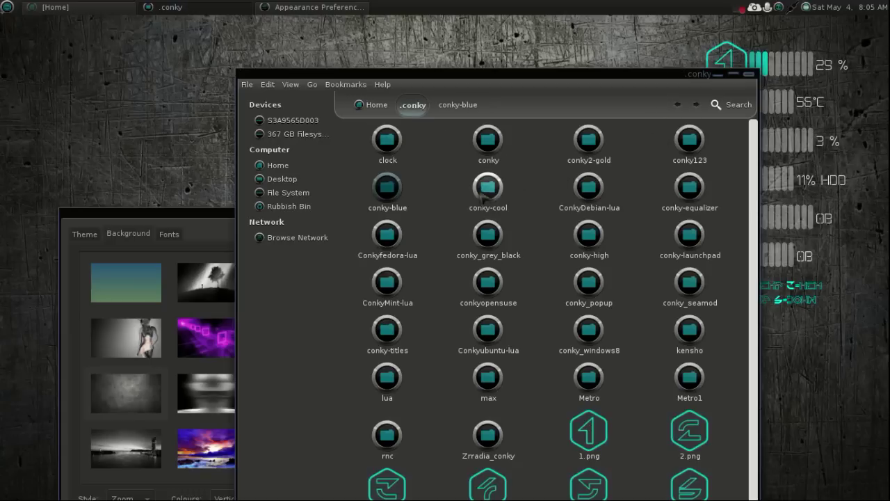
pyautogui.doubleClick(507, 200)
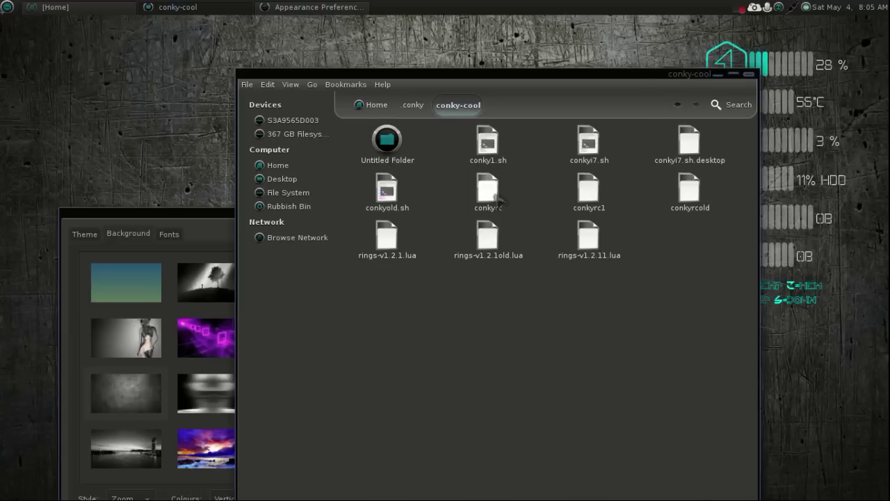
pyautogui.click(677, 104)
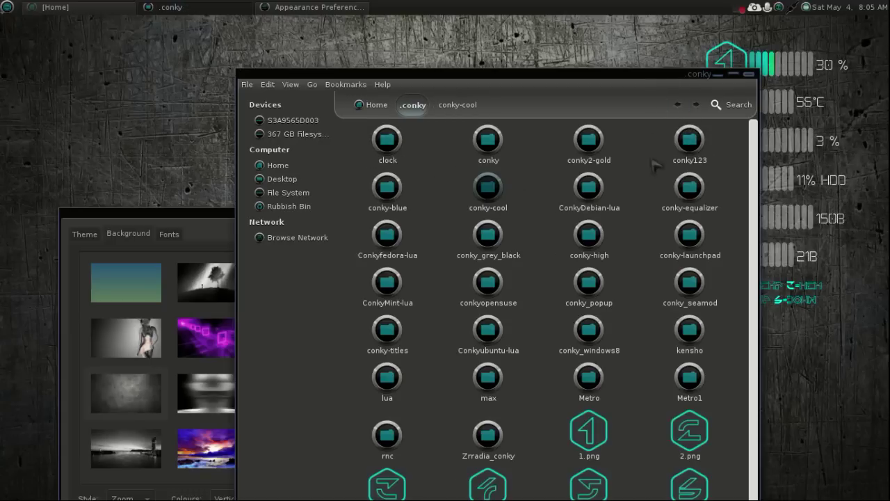
# - Copy the conkyrc file from the red blocks folder into ConkyDebian-lua, replacing the existing conkyrc
pyautogui.doubleClick(591, 187)
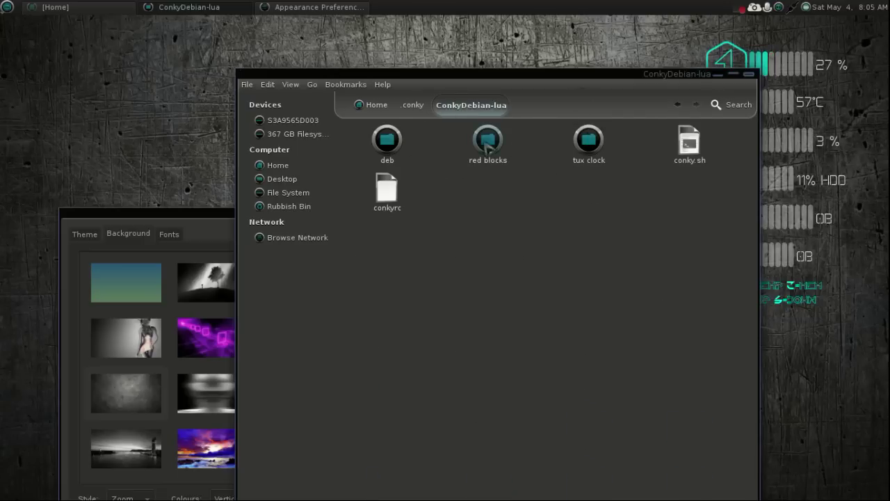
pyautogui.doubleClick(487, 142)
pyautogui.rightClick(379, 144)
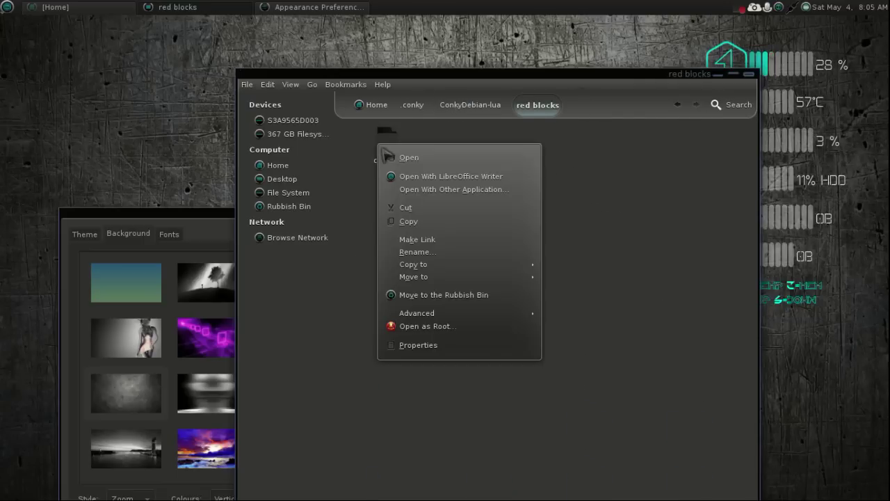
pyautogui.click(409, 222)
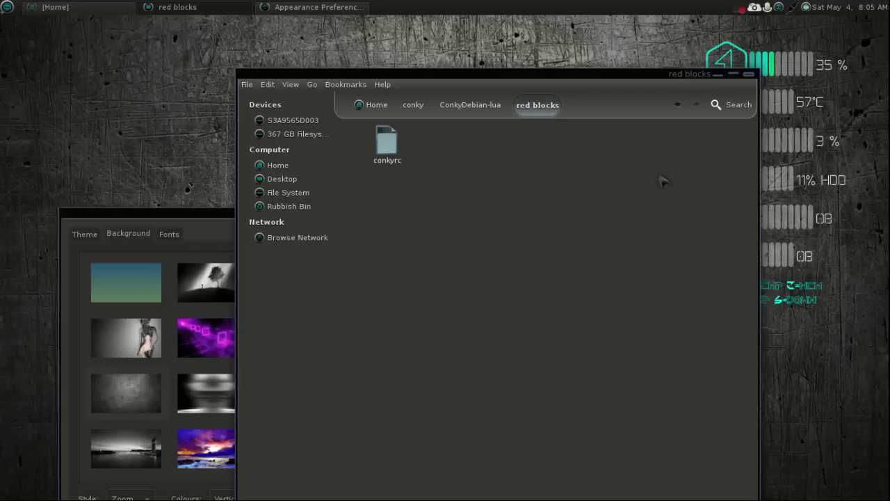
pyautogui.click(677, 104)
pyautogui.rightClick(614, 236)
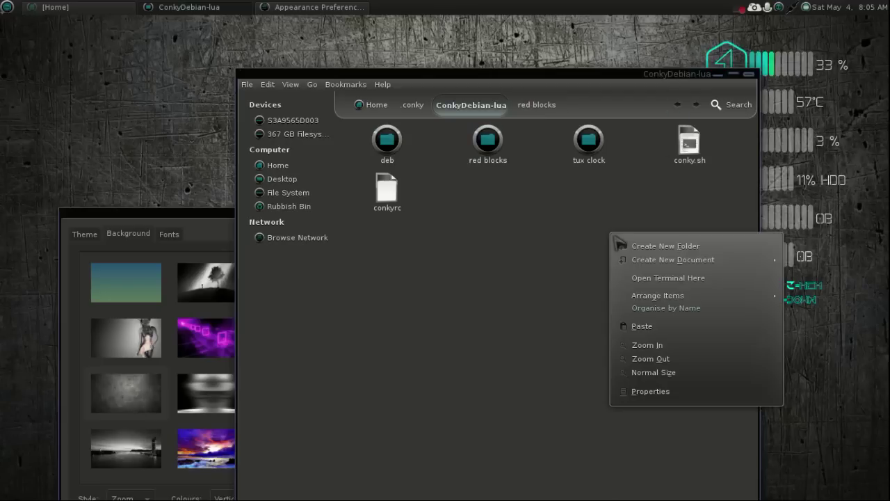
pyautogui.click(636, 327)
pyautogui.click(644, 487)
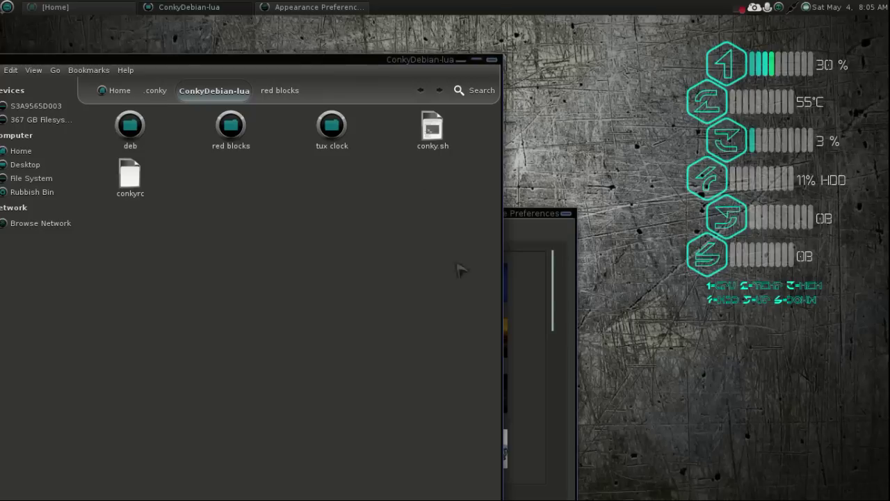
# - Run the Debian conky from the Conky Config App and reposition the file manager window beside the widget
pyautogui.click(216, 473)
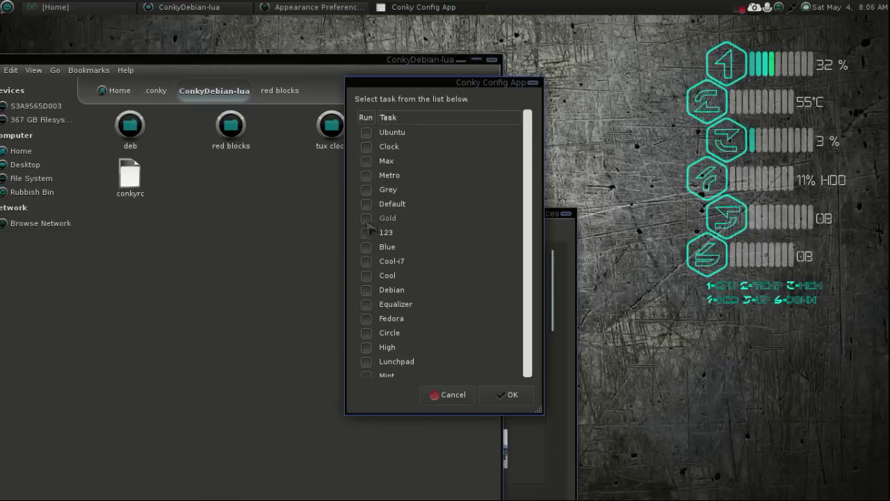
pyautogui.click(367, 289)
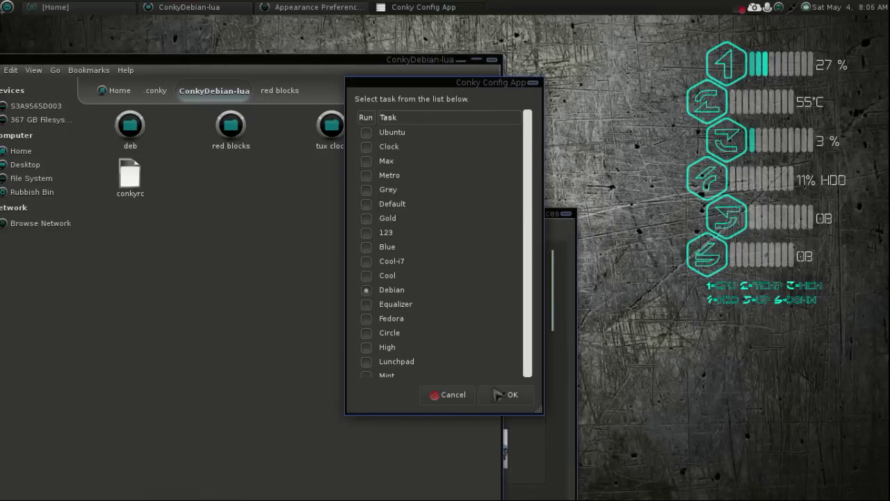
pyautogui.click(496, 394)
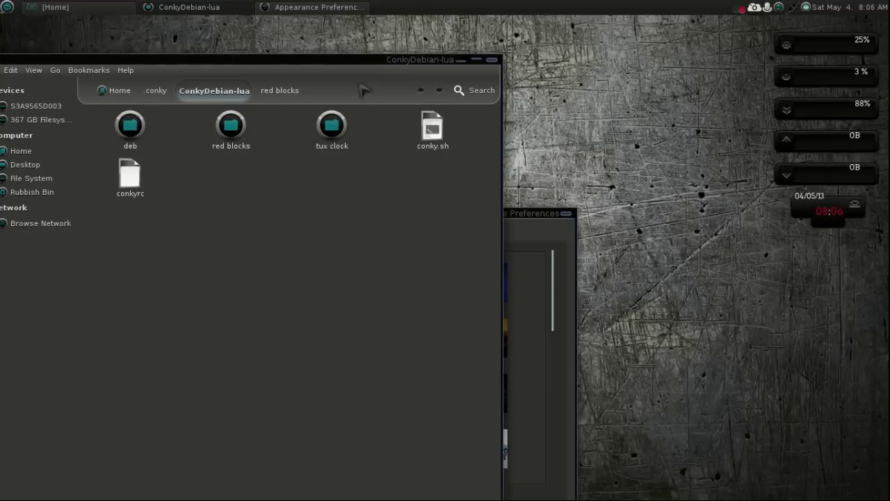
pyautogui.moveTo(352, 65); pyautogui.dragTo(586, 37)
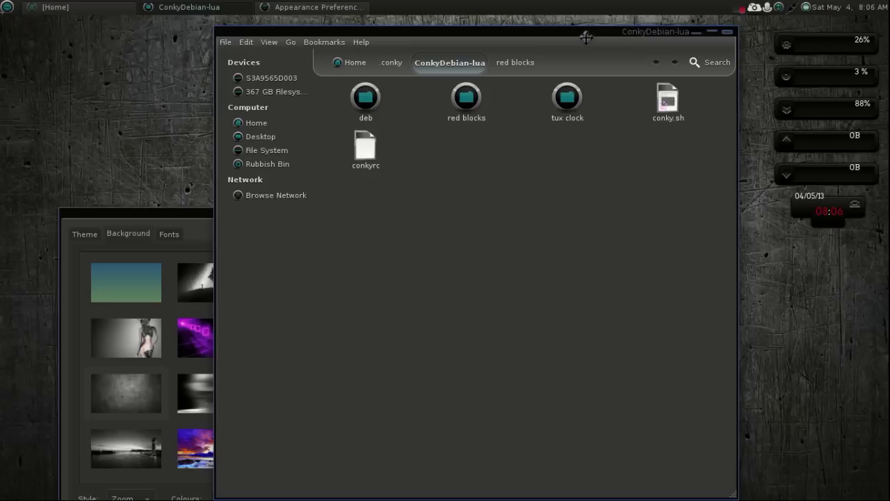
pyautogui.moveTo(585, 37); pyautogui.dragTo(549, 78)
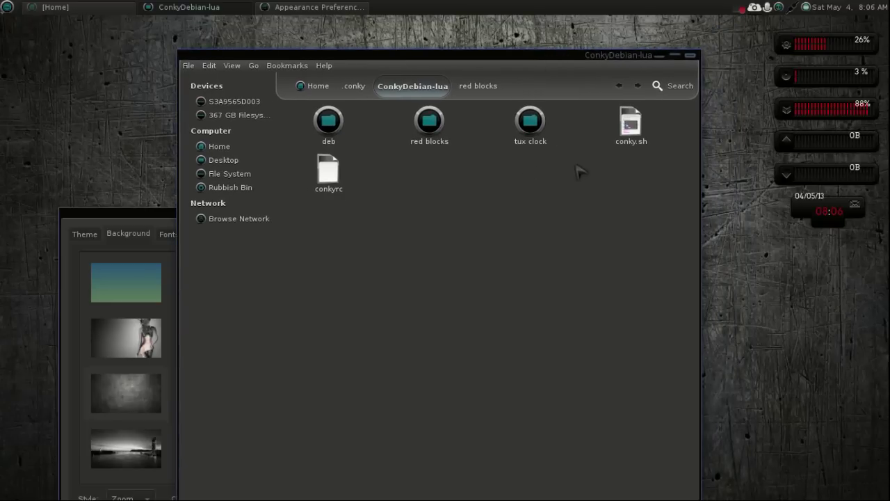
# - Look through the conky-equalizer, Conkyfedora-lua, ConkyMint-lua and Conkyubuntu-lua folders in .conky for alternative configurations
pyautogui.click(619, 85)
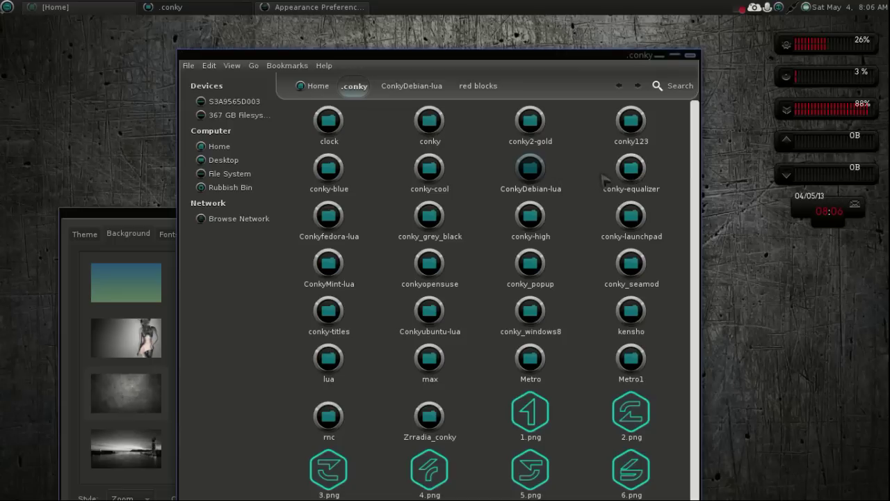
pyautogui.doubleClick(633, 170)
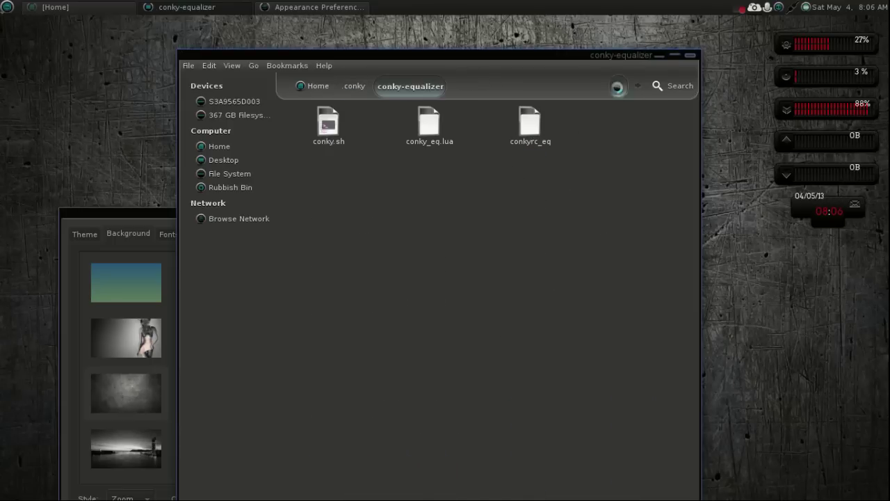
pyautogui.click(618, 87)
pyautogui.doubleClick(356, 224)
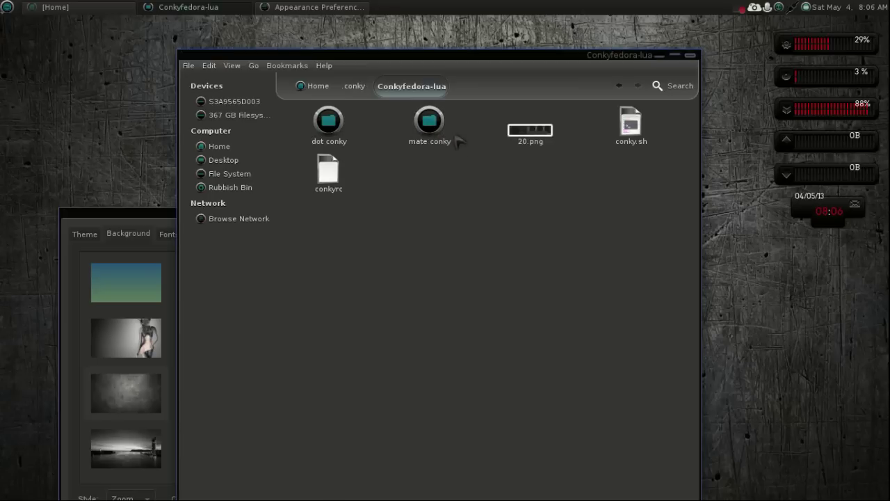
pyautogui.doubleClick(430, 139)
pyautogui.click(619, 85)
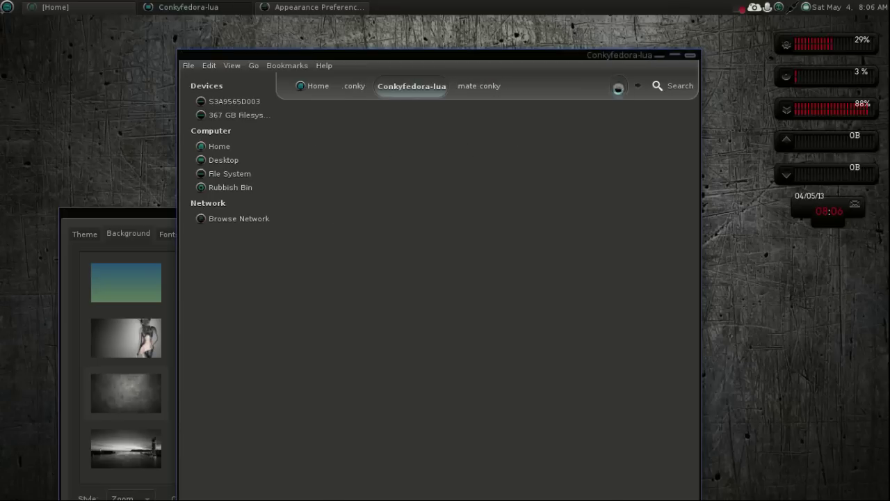
pyautogui.click(618, 86)
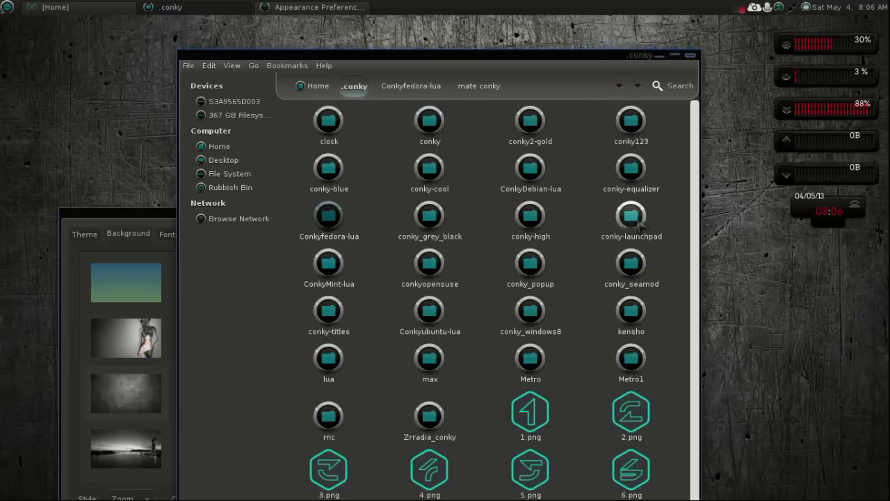
pyautogui.doubleClick(334, 275)
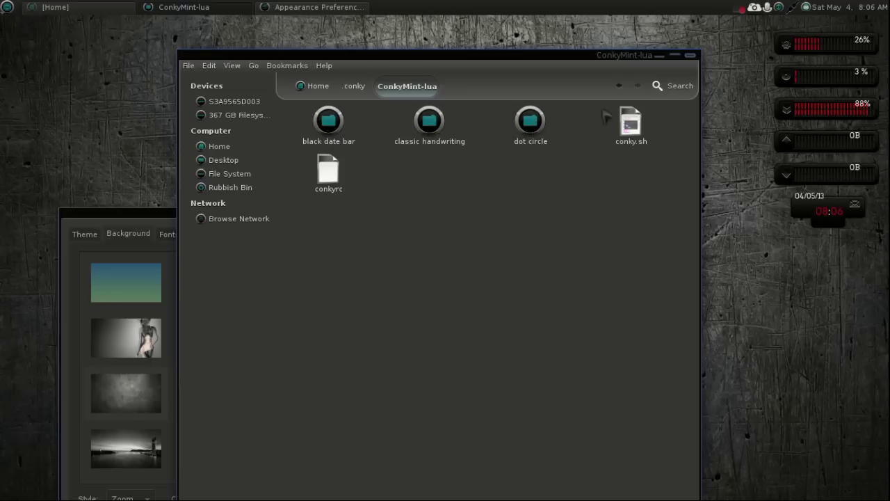
pyautogui.click(620, 84)
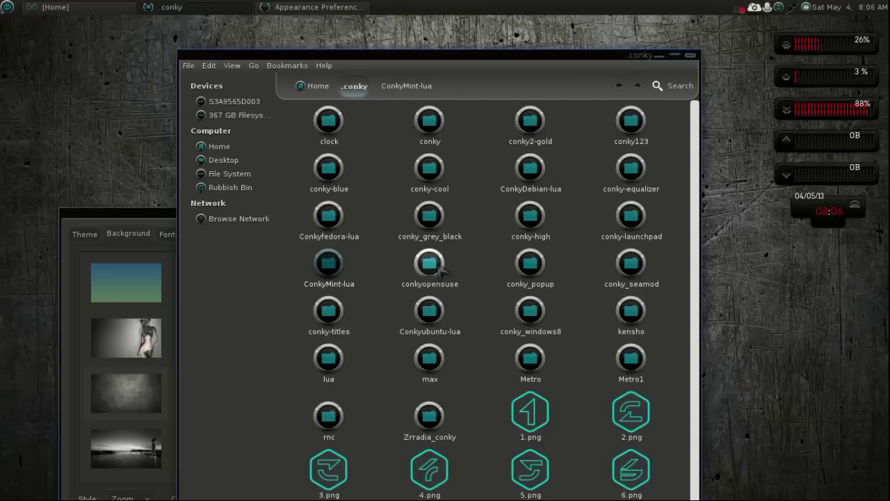
pyautogui.doubleClick(430, 312)
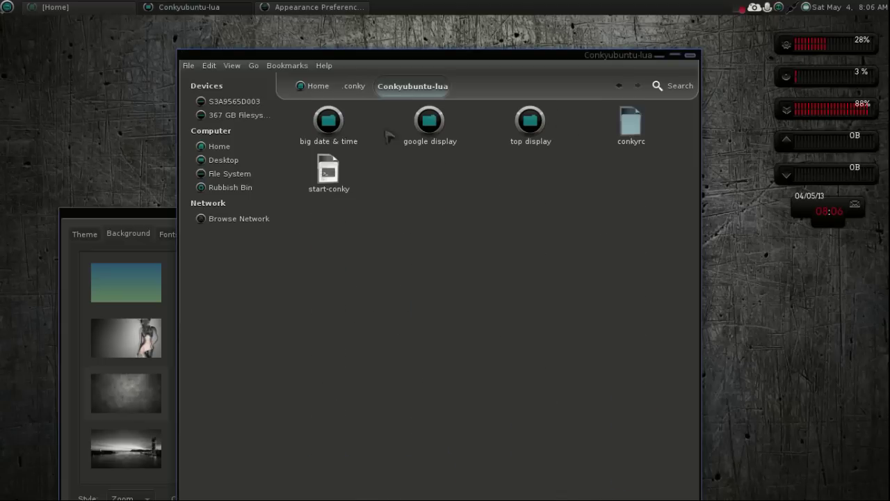
pyautogui.click(618, 85)
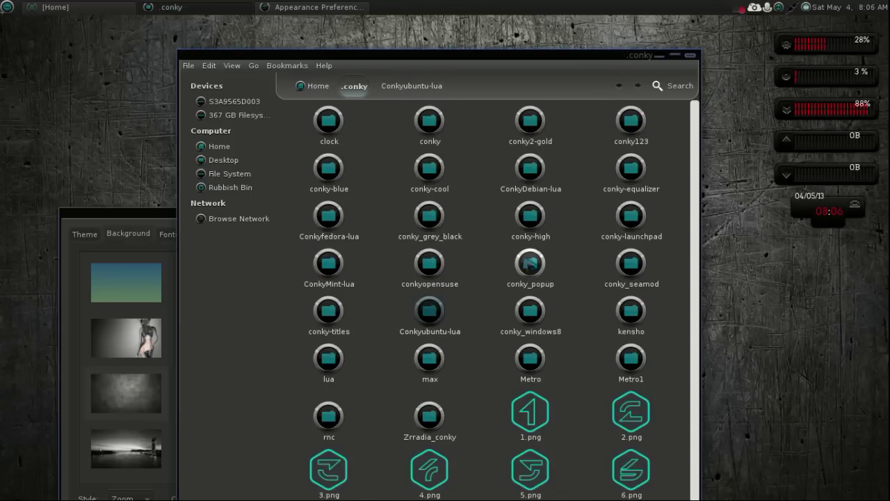
# - Open the kensho folder, run the Kensho conky from the Conky Config App, and move the file manager below the widget
pyautogui.doubleClick(632, 312)
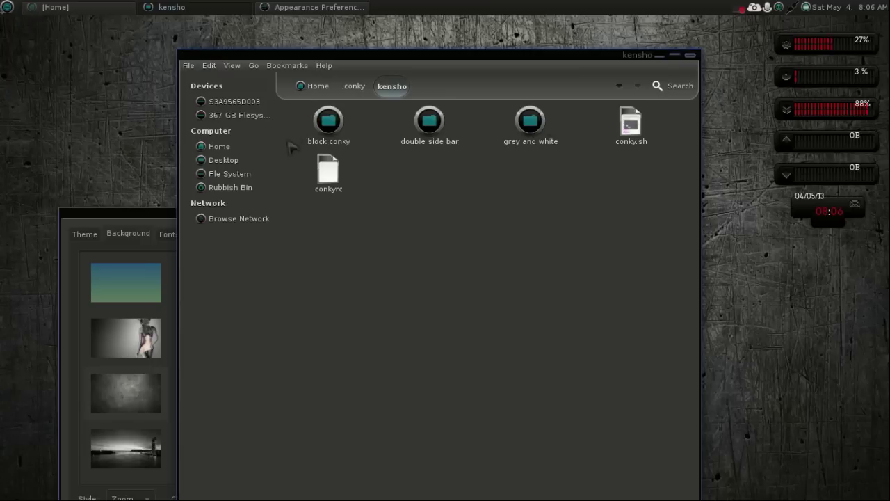
pyautogui.click(208, 456)
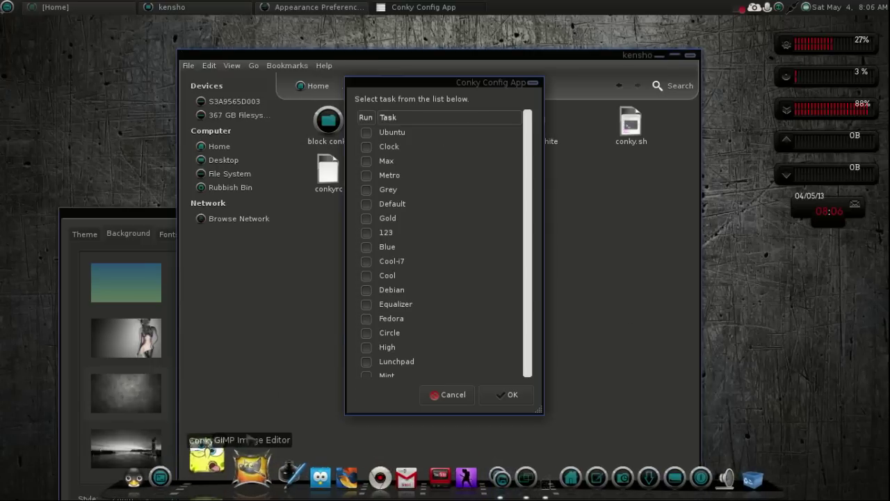
pyautogui.scroll(-3, 369, 301)
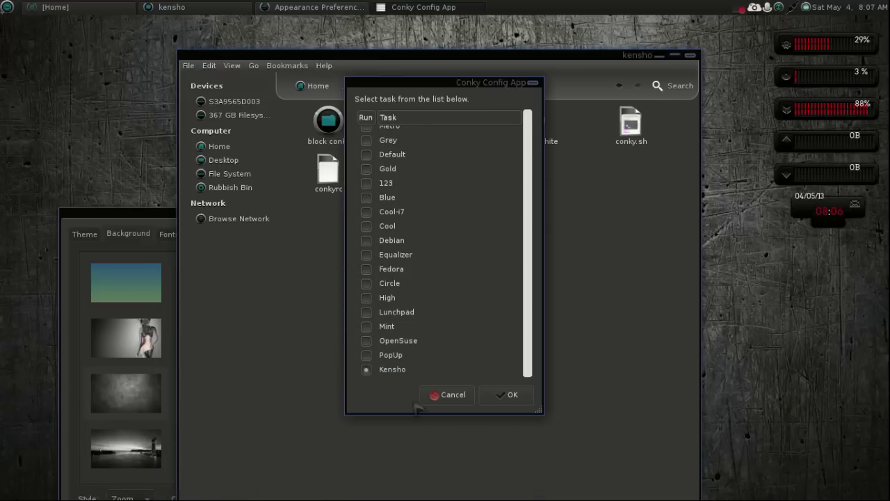
pyautogui.click(505, 395)
pyautogui.moveTo(539, 59); pyautogui.dragTo(617, 171)
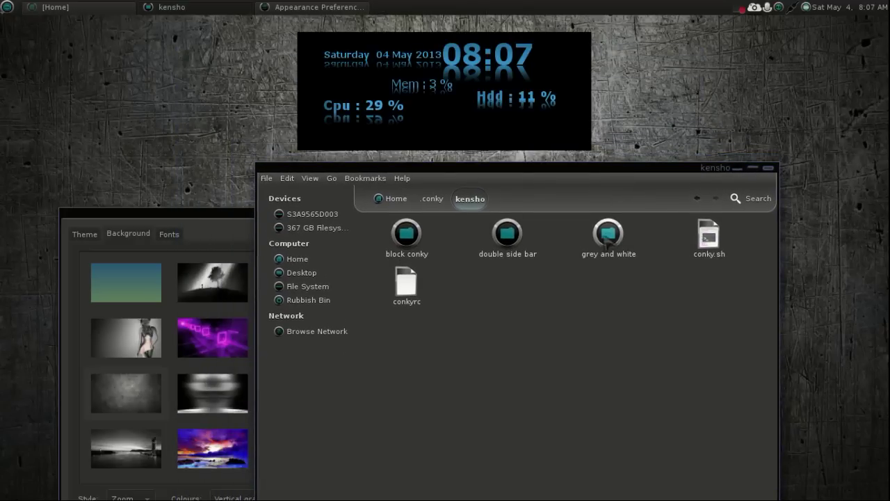
# - Copy the conkyrc file from the block conky folder into kensho, replacing the existing conkyrc
pyautogui.doubleClick(407, 234)
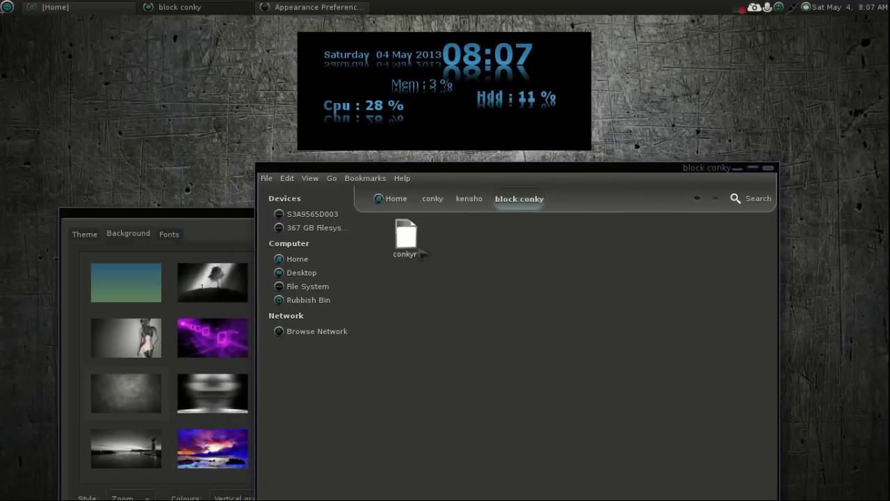
pyautogui.rightClick(410, 240)
pyautogui.click(430, 315)
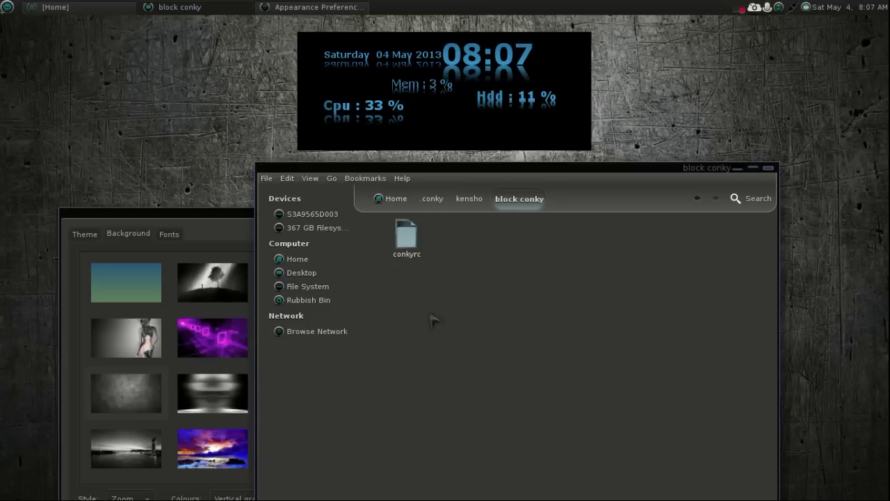
pyautogui.click(696, 200)
pyautogui.rightClick(568, 308)
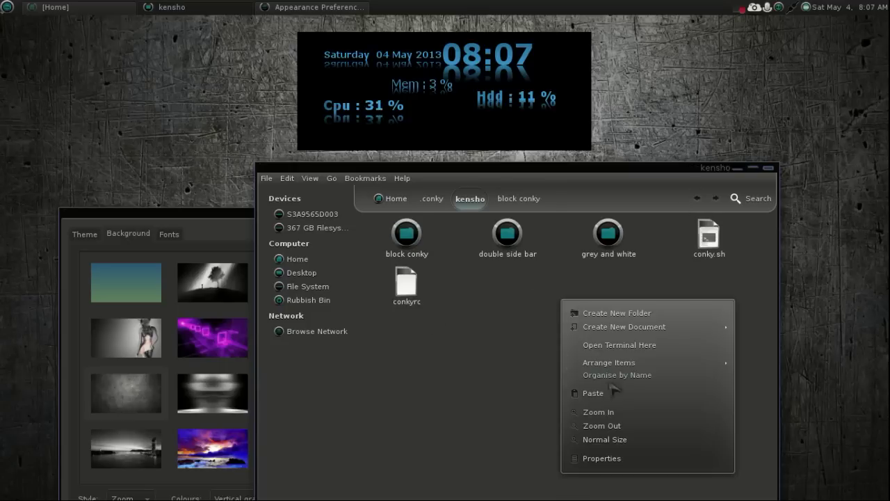
pyautogui.click(612, 394)
pyautogui.click(639, 480)
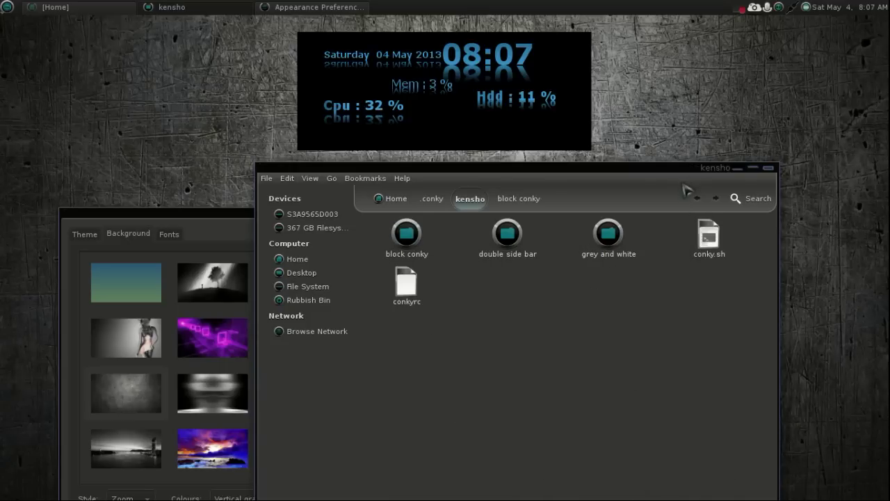
# - Move the file manager aside and run the Kensho conky from the Conky Config App
pyautogui.moveTo(679, 173); pyautogui.dragTo(359, 83)
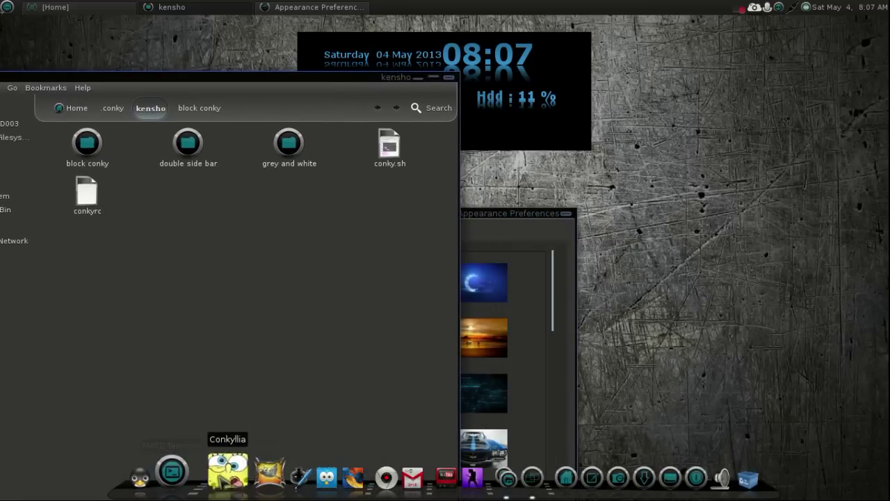
pyautogui.click(222, 470)
pyautogui.scroll(-3, 389, 299)
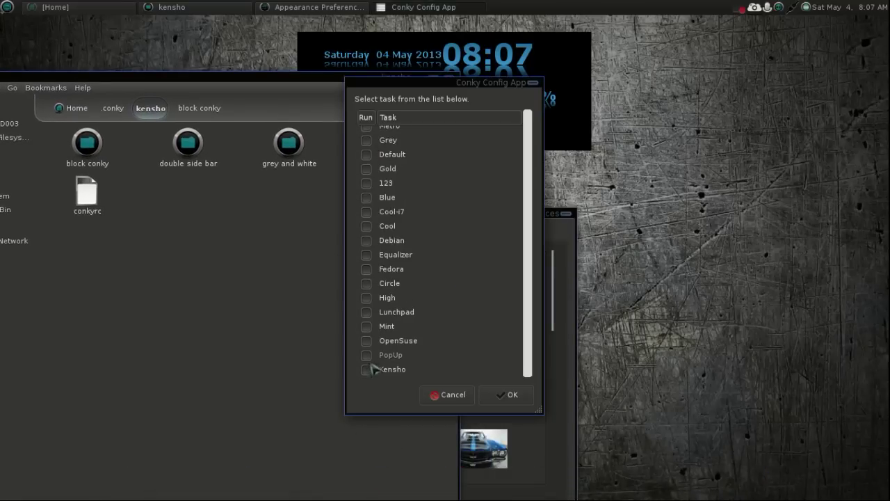
pyautogui.click(513, 395)
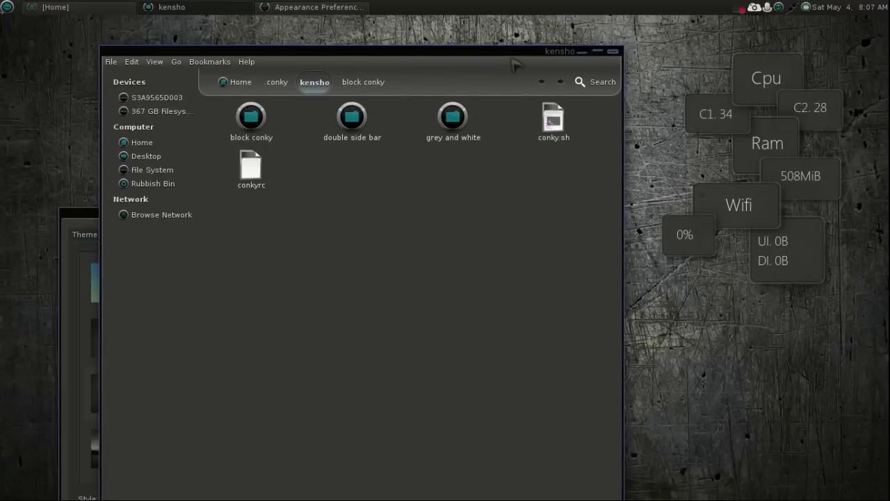
# - Close the kensho file manager window and the Appearance Preferences window after a look through its wallpapers
pyautogui.click(613, 53)
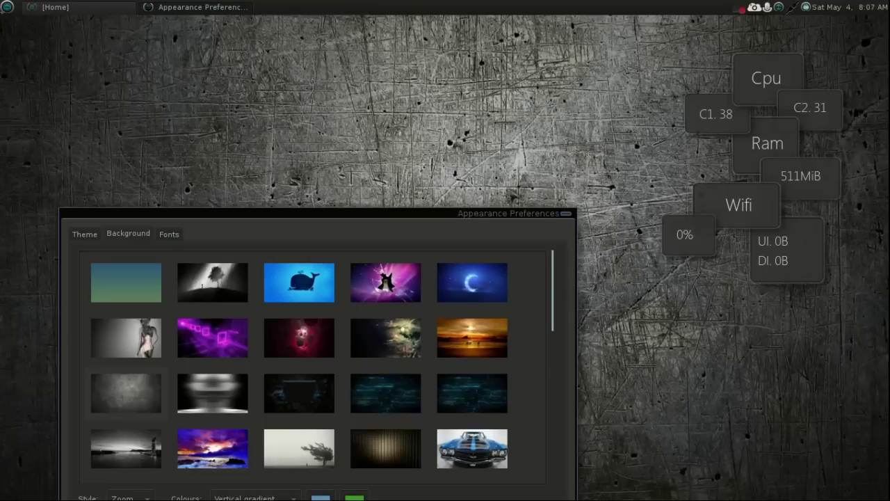
pyautogui.moveTo(484, 212); pyautogui.dragTo(525, 50)
pyautogui.scroll(-3, 546, 117)
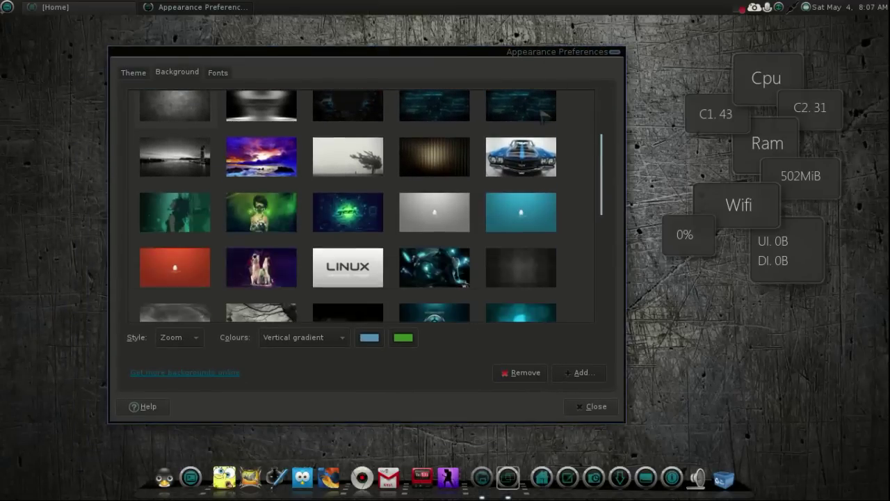
pyautogui.click(615, 53)
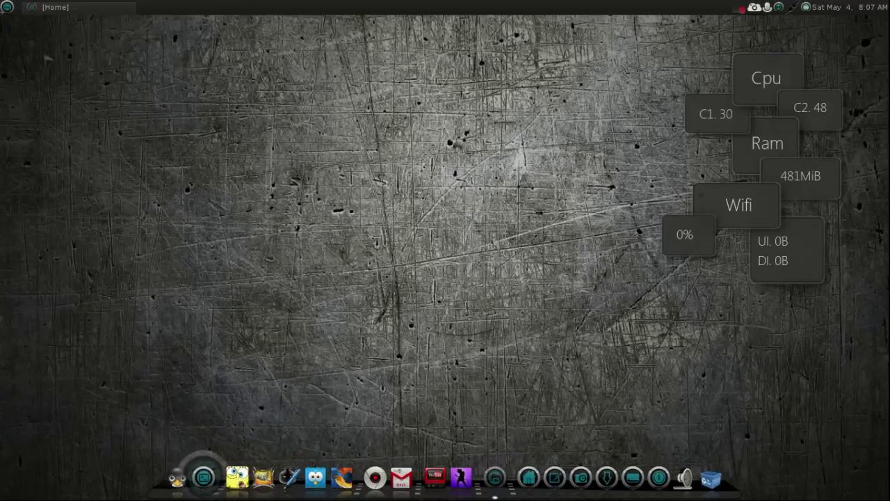
# - Restore the minimised Home window, show its hidden files and select the .conky folder
pyautogui.click(56, 7)
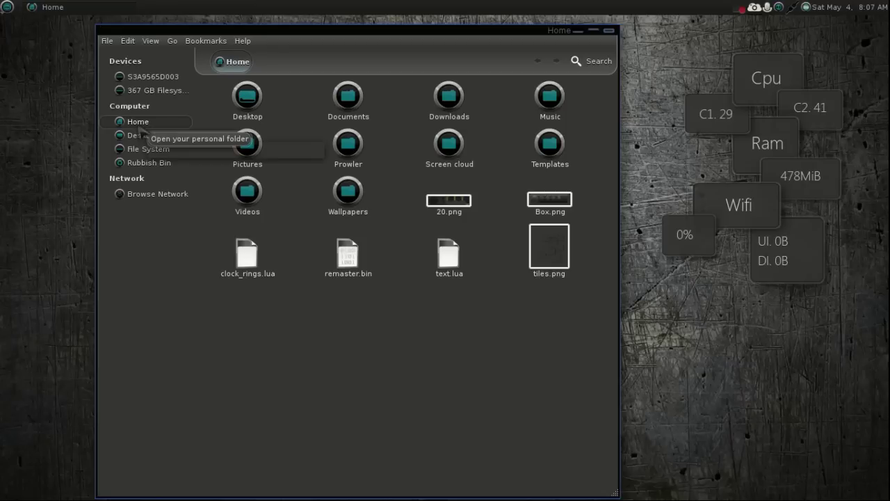
pyautogui.hotkey('ctrl', 'h')
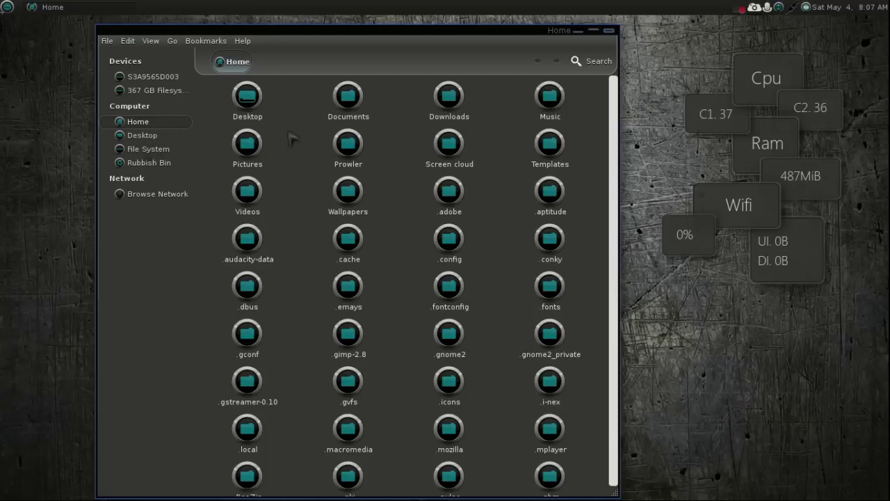
pyautogui.rightClick(549, 240)
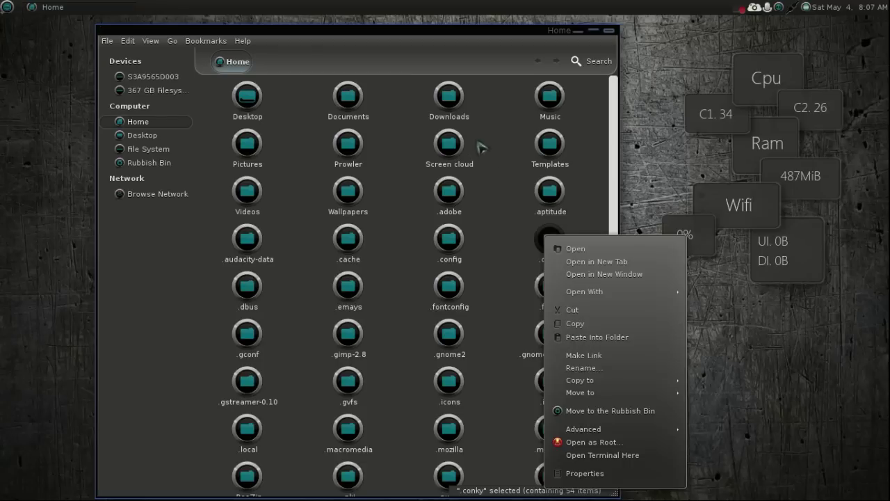
pyautogui.press('Escape')
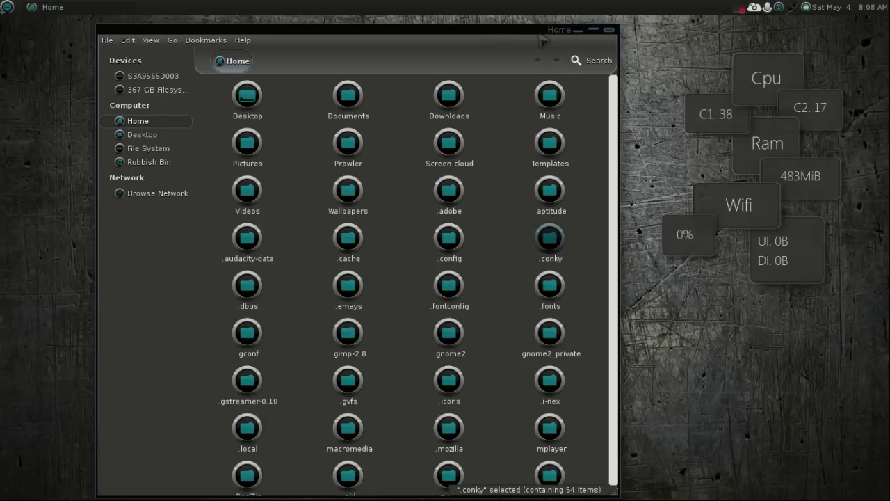
# - Run the Debian conky from the Conky Config App and close the Home window
pyautogui.moveTo(320, 495)
pyautogui.click(228, 465)
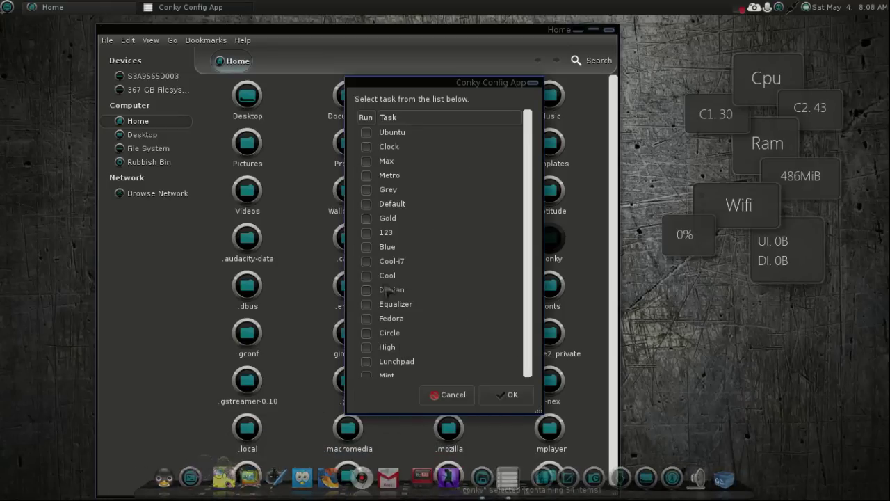
pyautogui.click(361, 299)
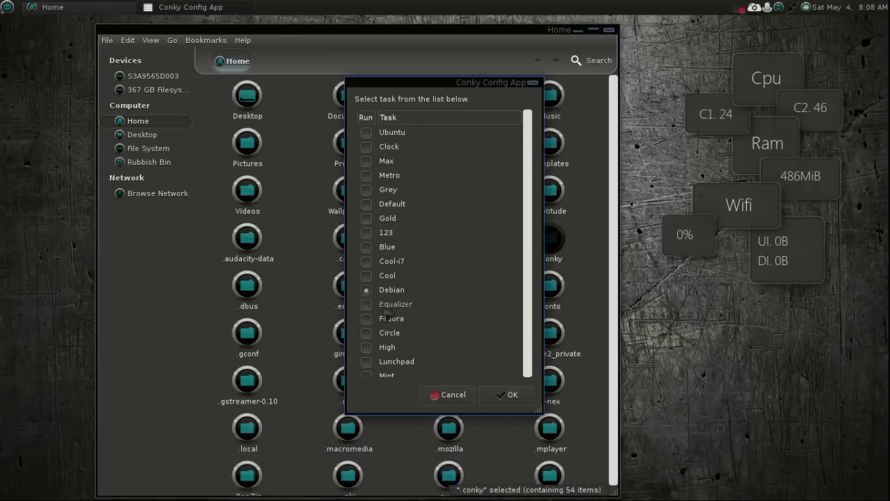
pyautogui.click(512, 396)
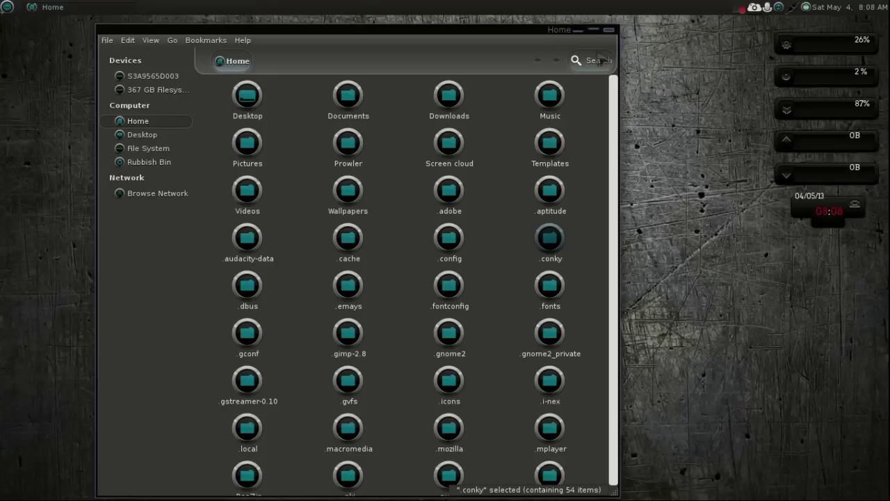
pyautogui.moveTo(527, 29); pyautogui.dragTo(496, 22)
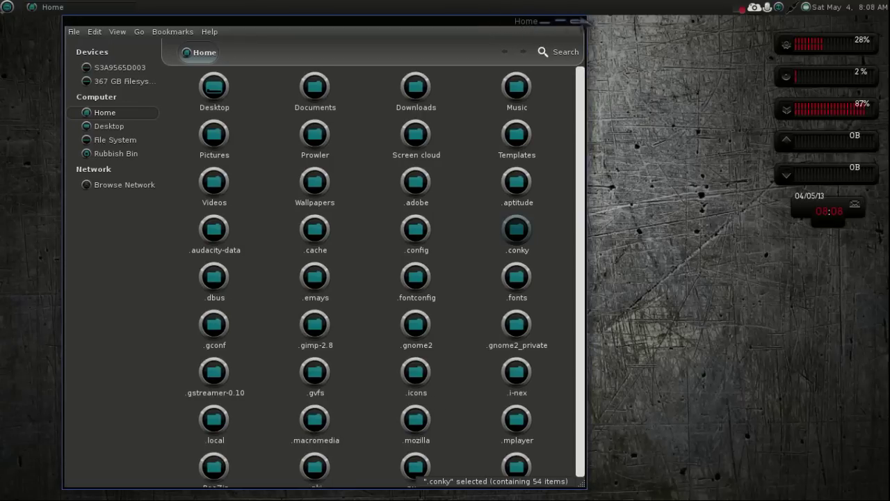
pyautogui.click(577, 22)
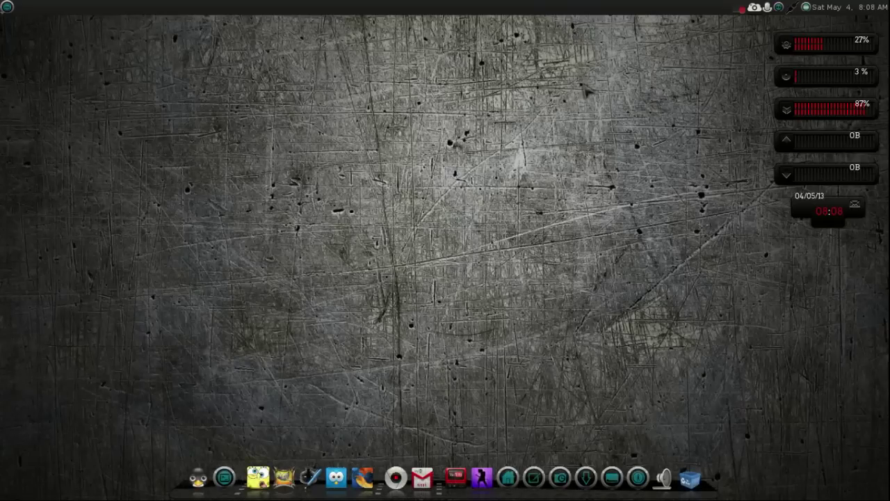
pyautogui.rightClick(613, 477)
pyautogui.moveTo(574, 416)
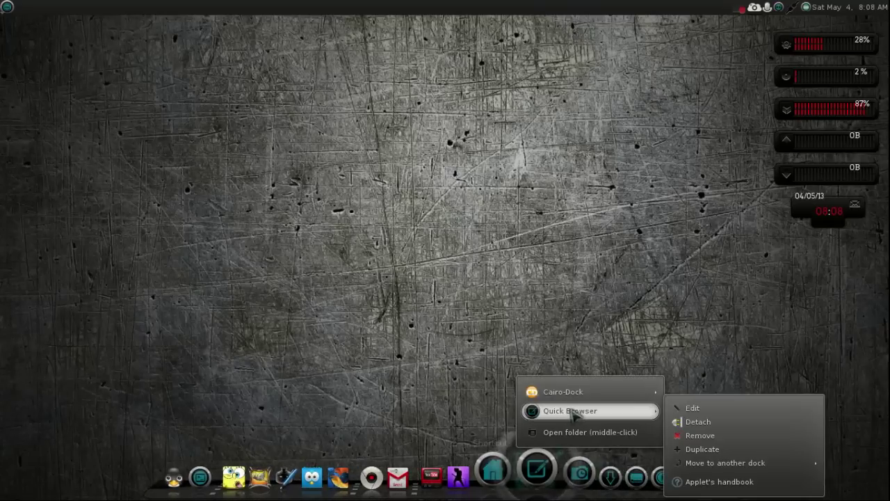
pyautogui.click(601, 351)
pyautogui.click(742, 9)
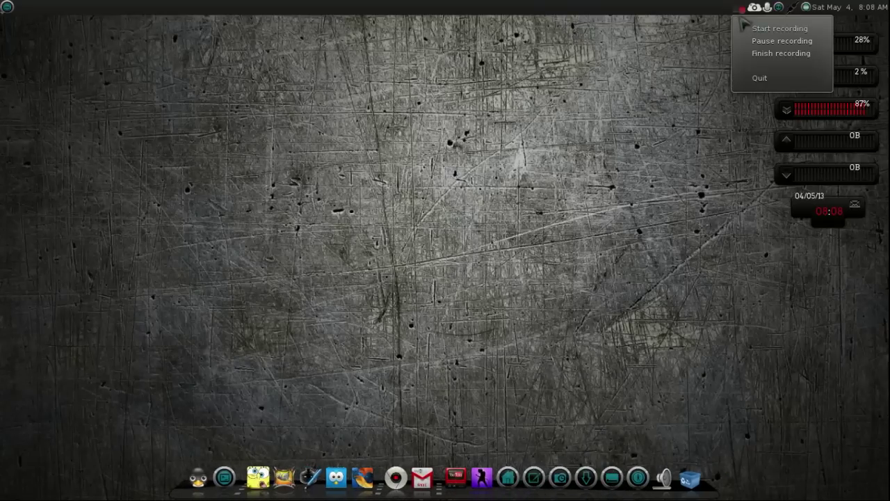